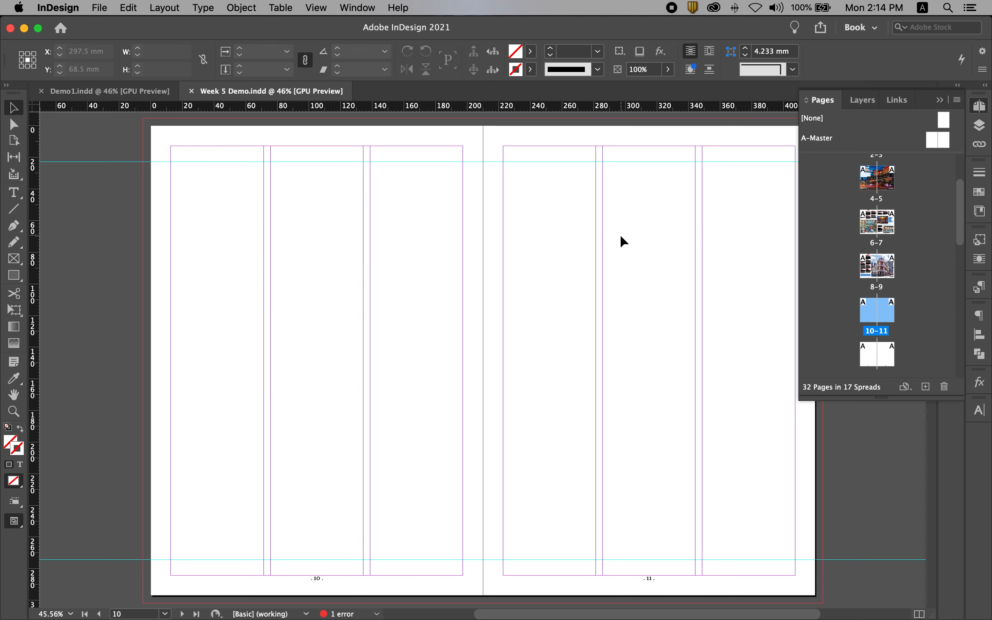
- Paste the [ PLACES ] header in place at the head of page 10
left_click(131, 7)
left_click(168, 126)
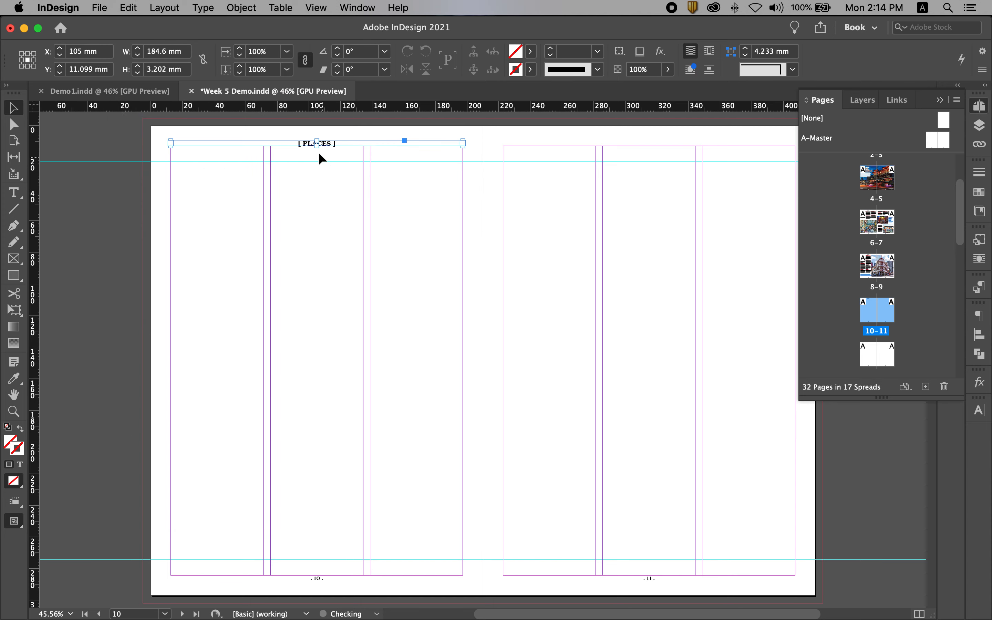
left_click(551, 259)
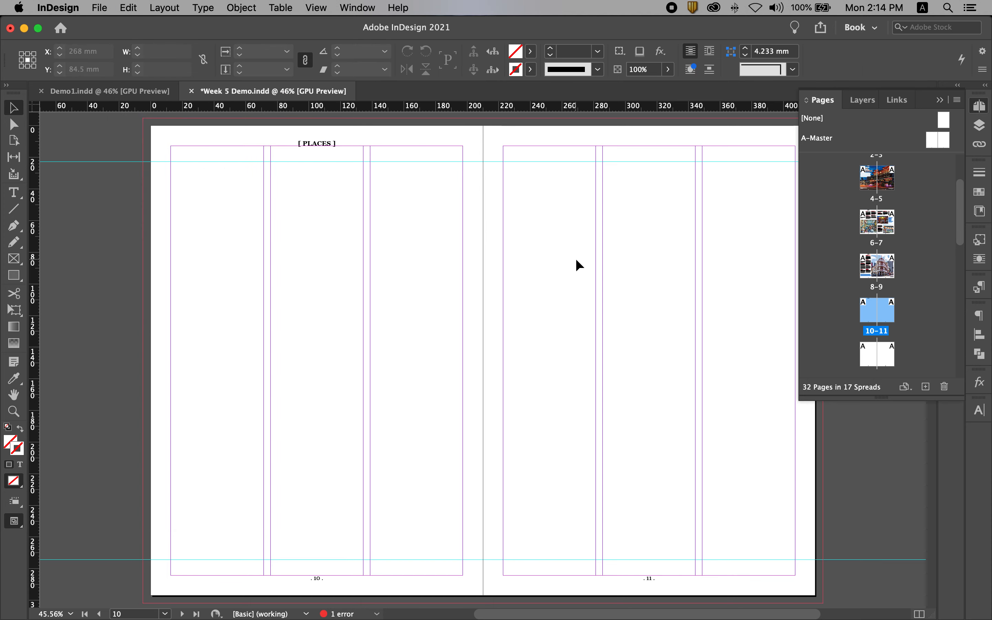
- Continue the overset text from page 8's second text frame into a new frame about 58.7 × 233.3 mm in page 10's first column
double_click(878, 286)
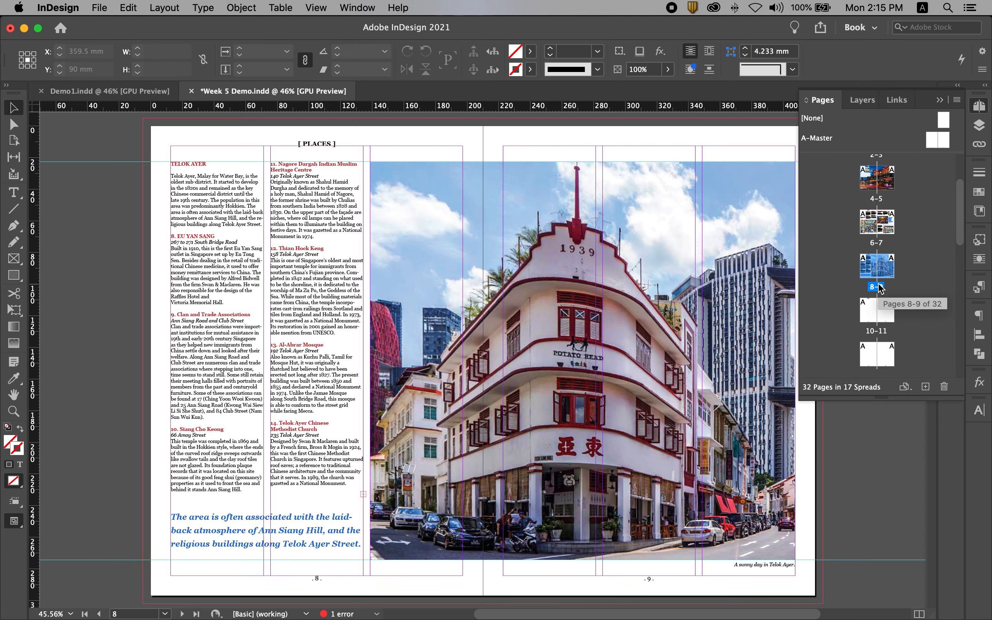
left_click(316, 441)
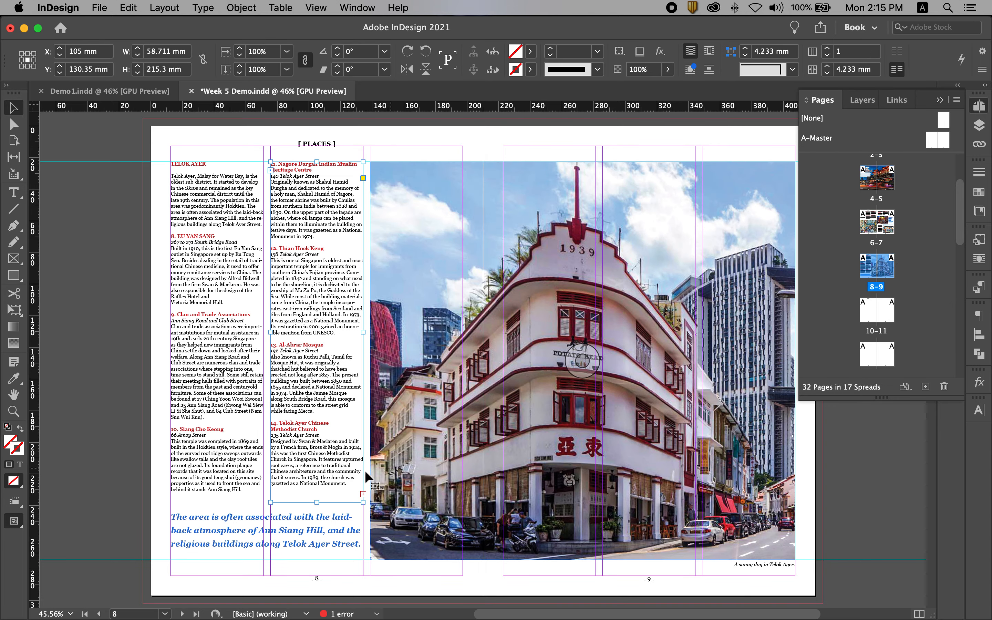
left_click(363, 495)
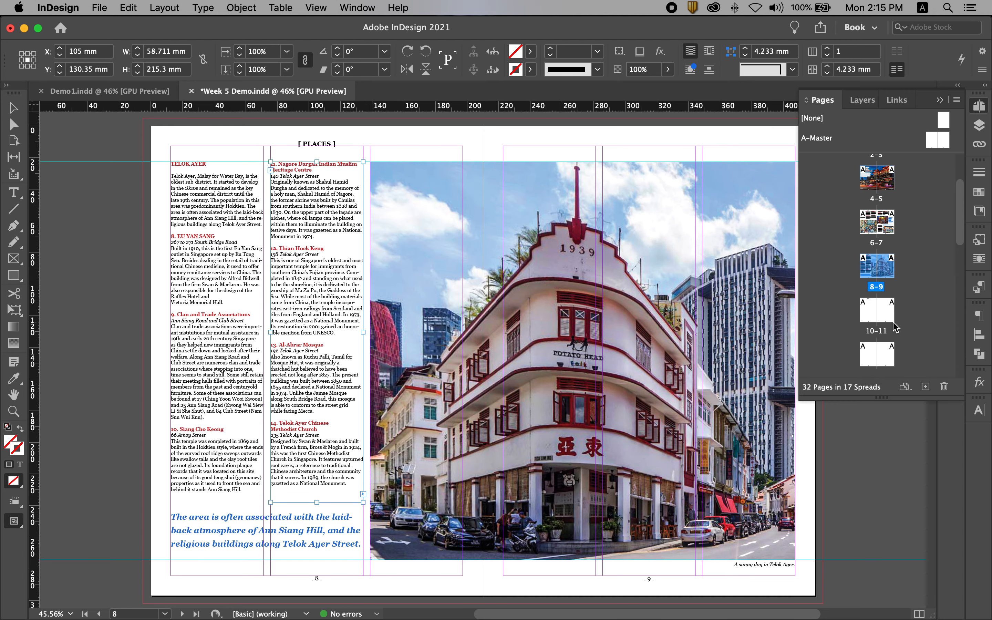
double_click(878, 333)
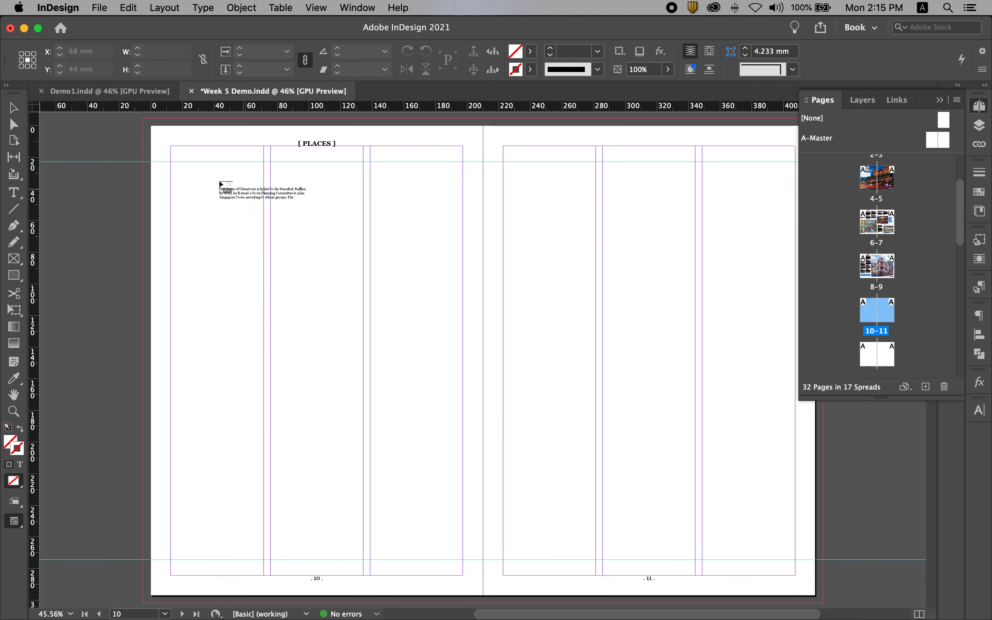
left_click_drag(173, 163, 216, 531)
- Thread the text into a frame filling page 10's second column width, about 58.7 mm wide and 191.8 mm high
left_click(263, 522)
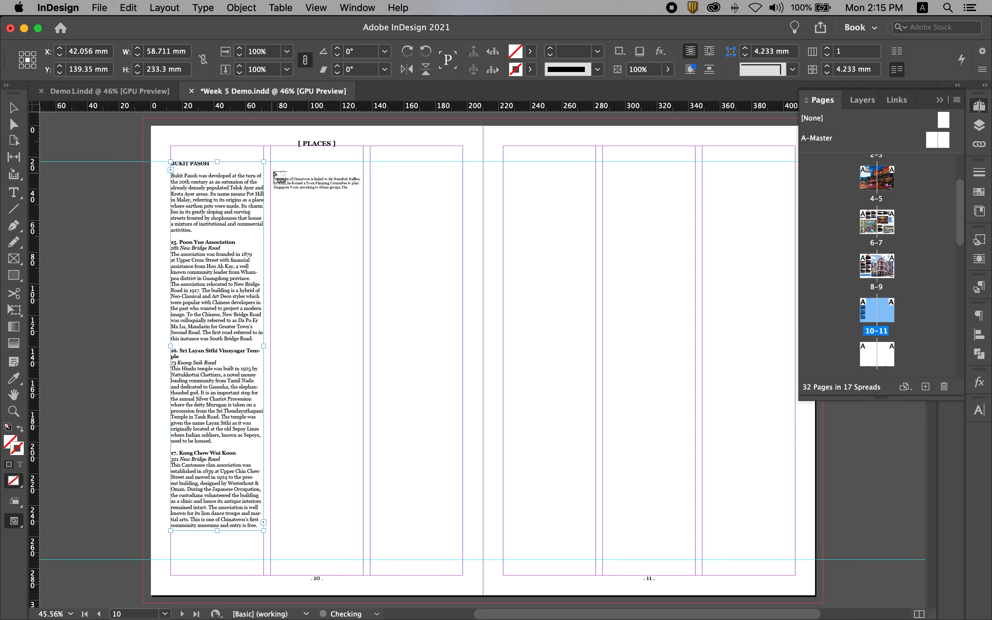
left_click_drag(271, 162, 360, 450)
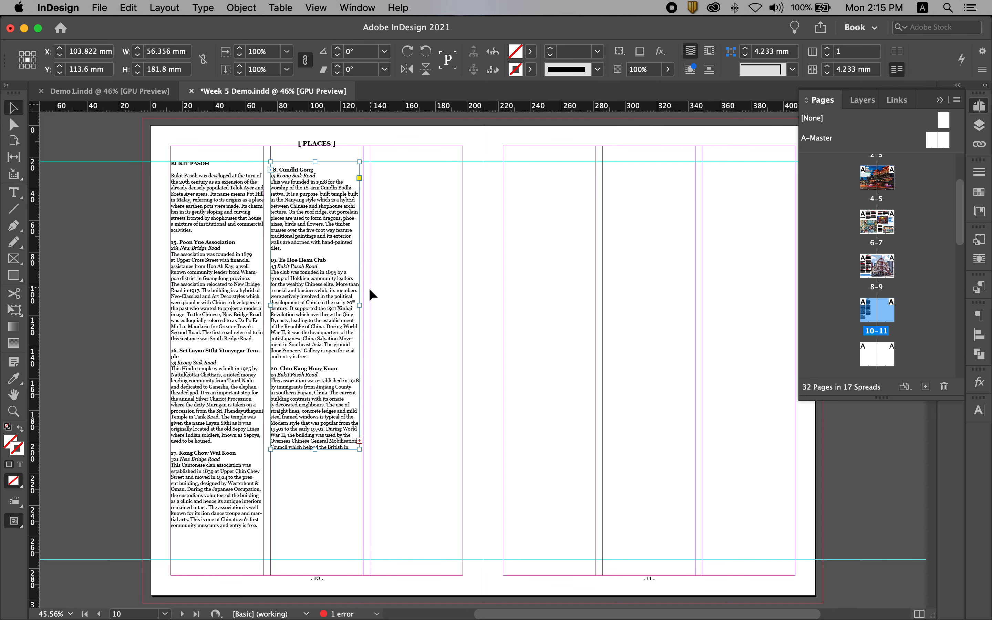
left_click_drag(359, 306, 364, 305)
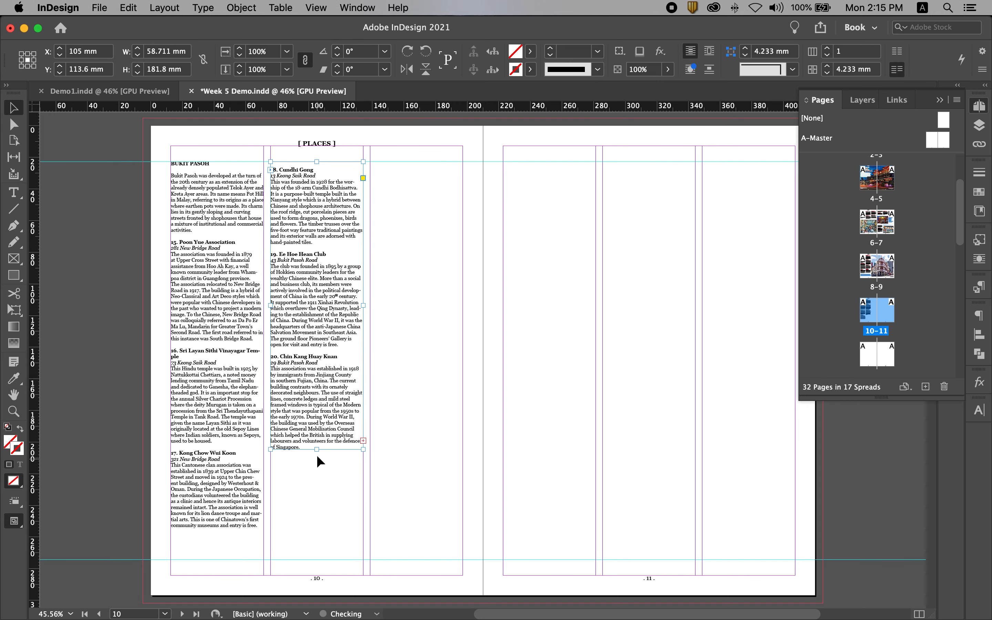
left_click_drag(317, 450, 317, 530)
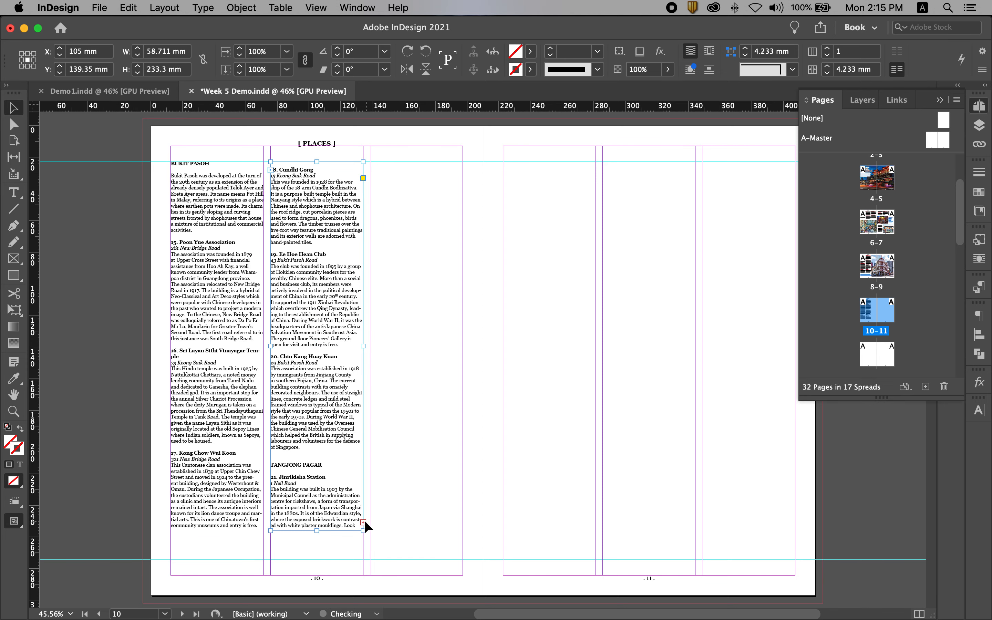
left_click(363, 520)
left_click_drag(316, 530, 316, 465)
- Thread the remaining text into a frame about 58.7 × 147.3 mm in the first column of page 11
left_click(363, 456)
left_click(512, 164)
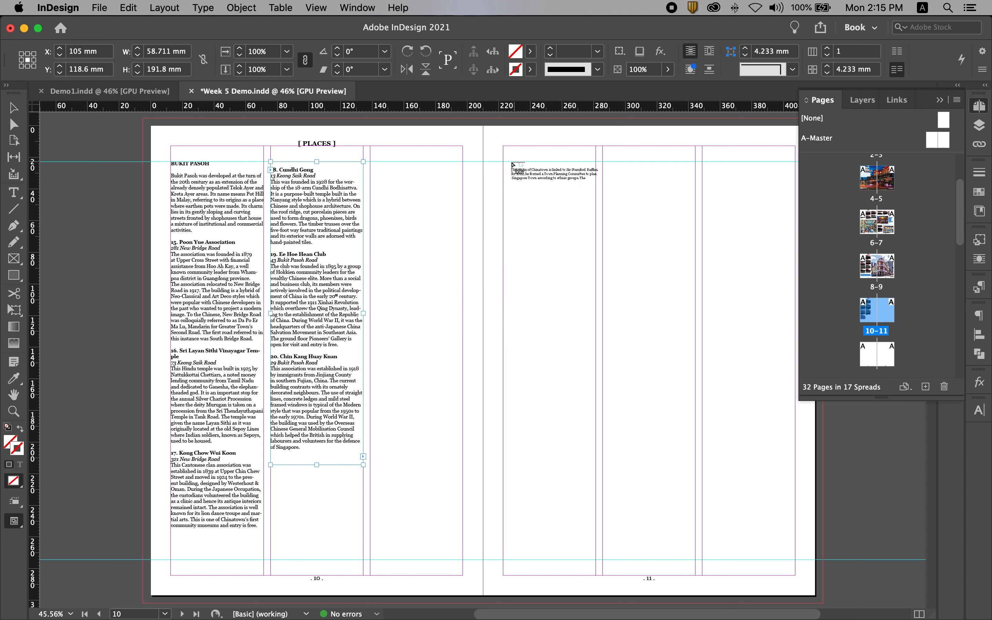
left_click_drag(512, 163, 596, 394)
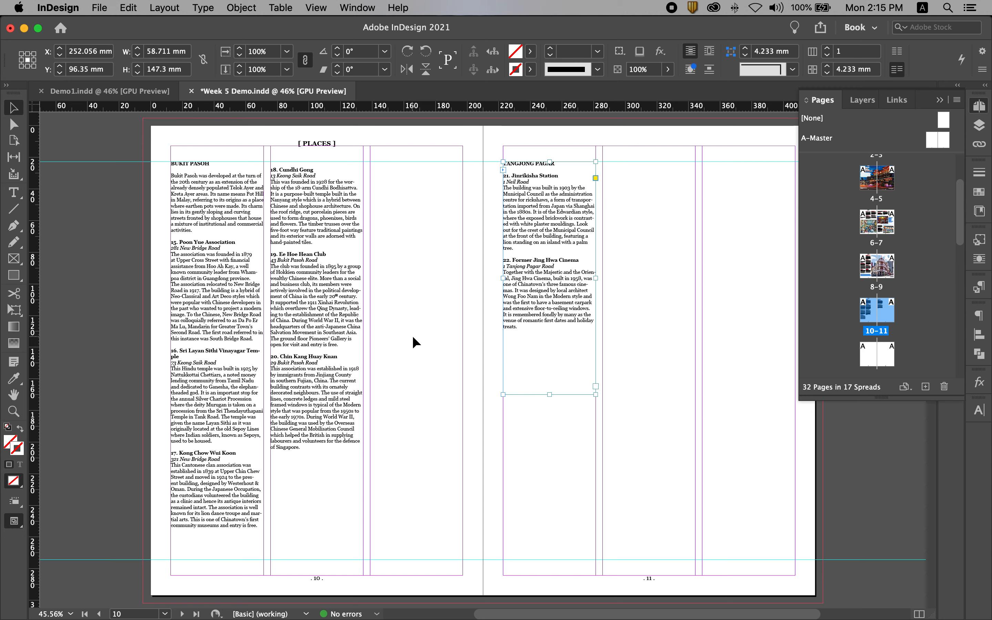
- Lengthen the first-column text frame on page 10 to about 240.8 mm high
left_click(210, 492)
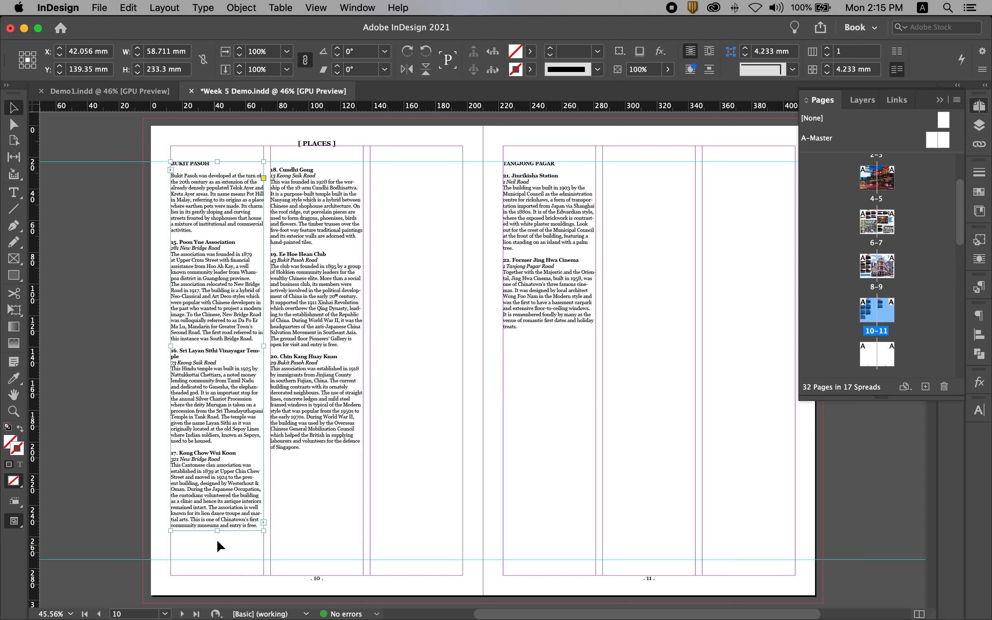
left_click_drag(218, 533, 229, 542)
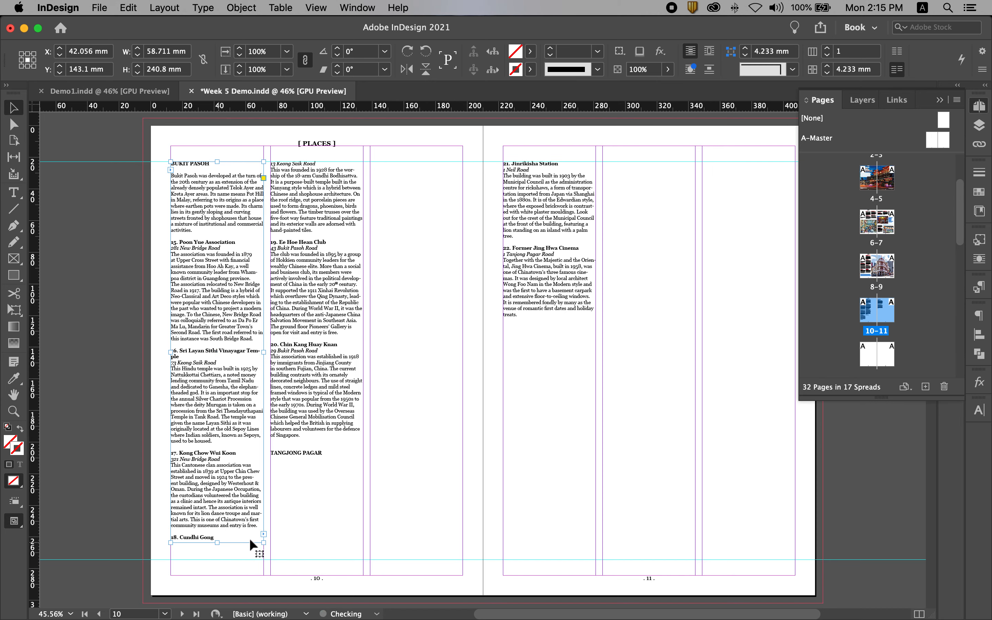
left_click(315, 524)
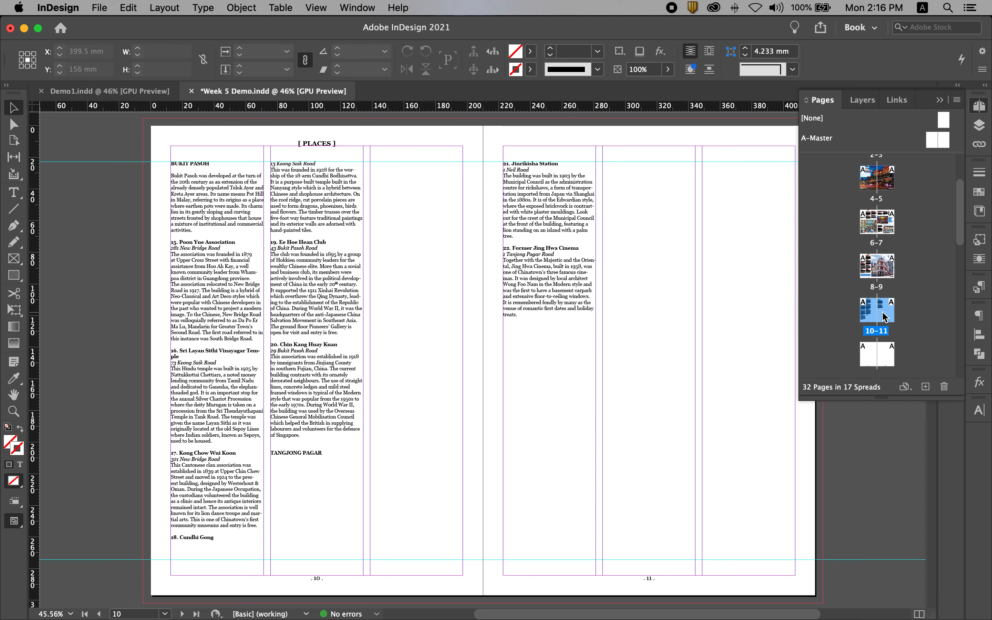
left_click(869, 269)
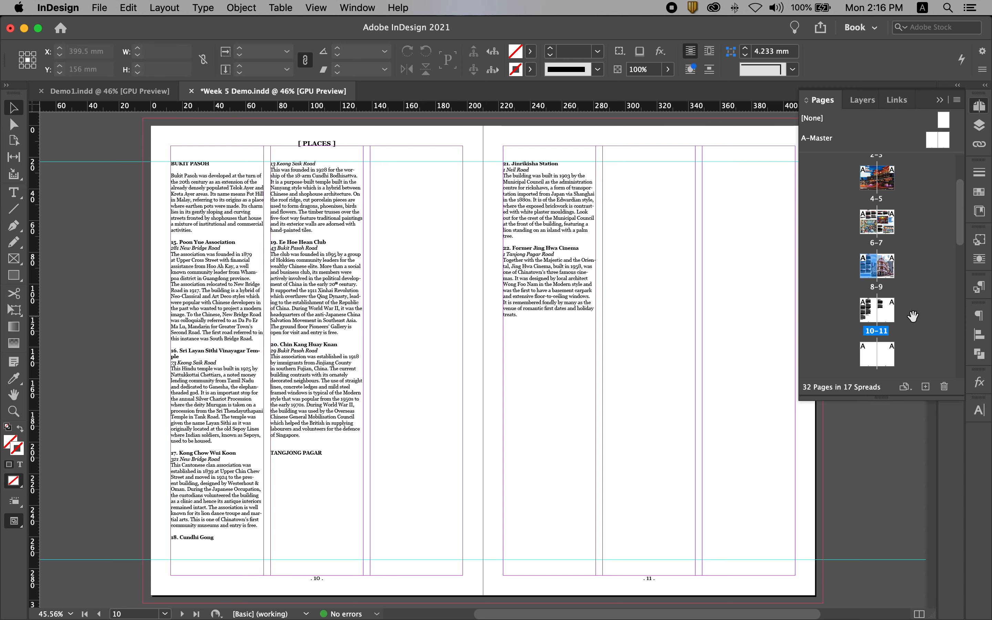
left_click(866, 312)
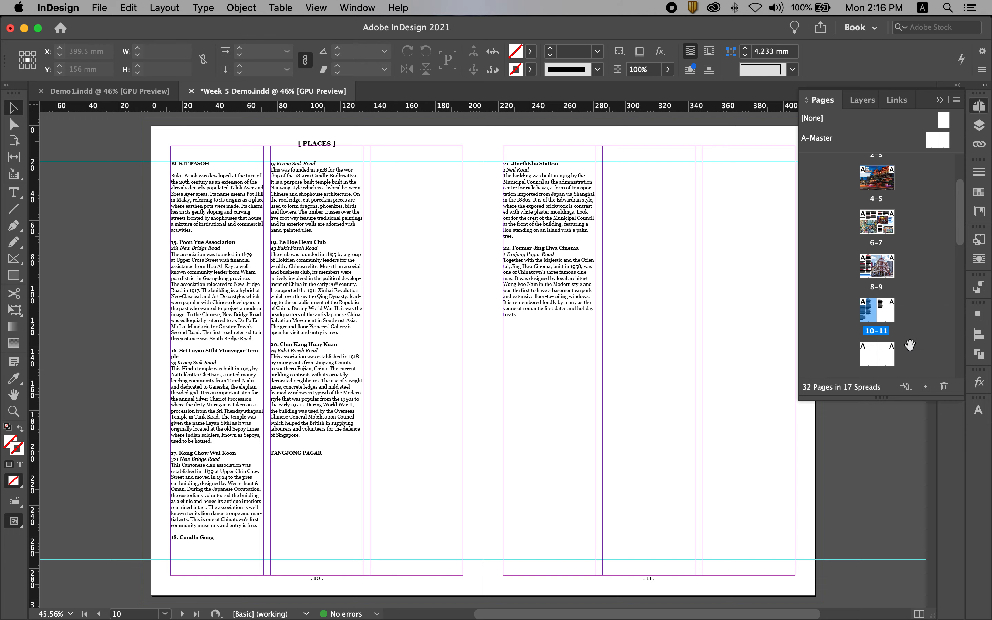
double_click(868, 311)
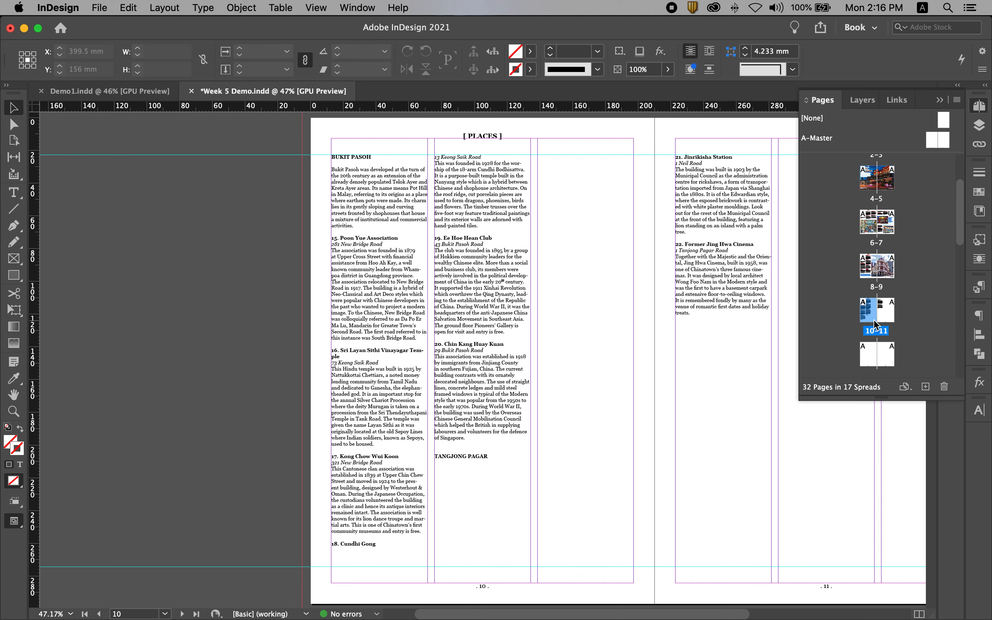
double_click(876, 332)
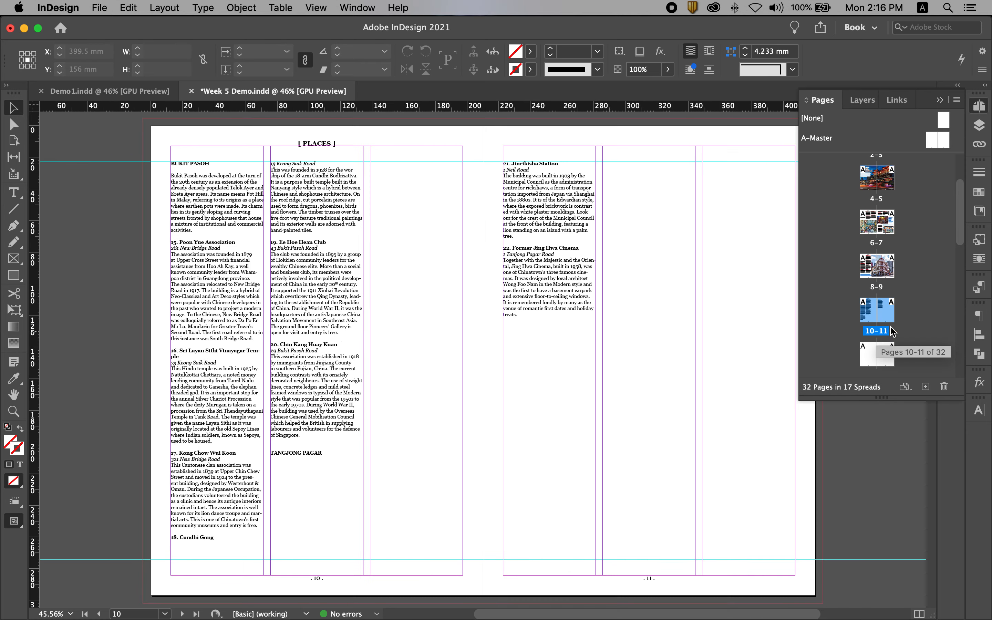
left_click(874, 271)
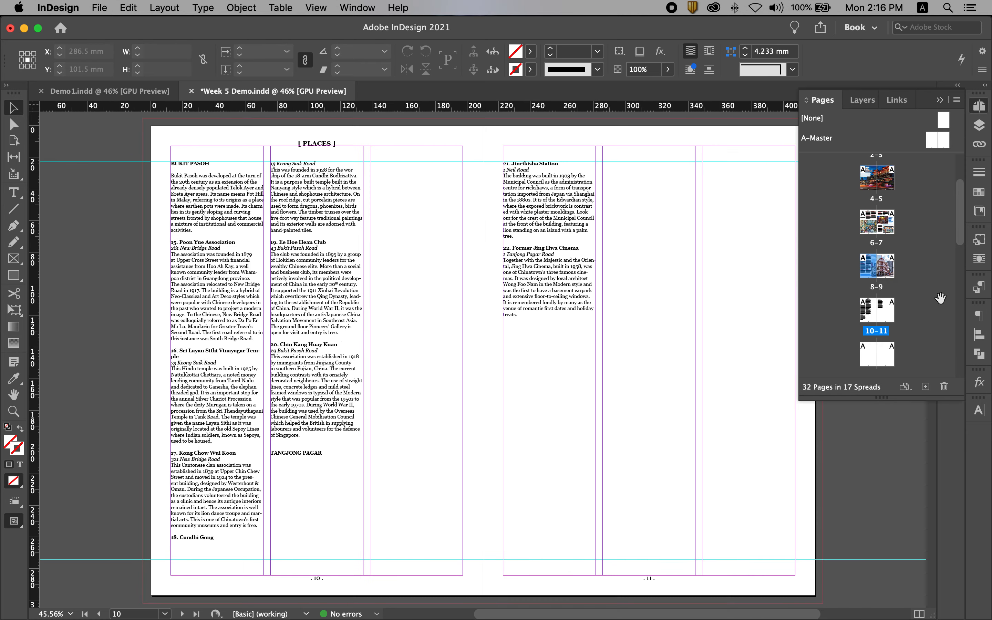
- Set only page 10 to 2 columns in its margins and columns settings
left_click(869, 315)
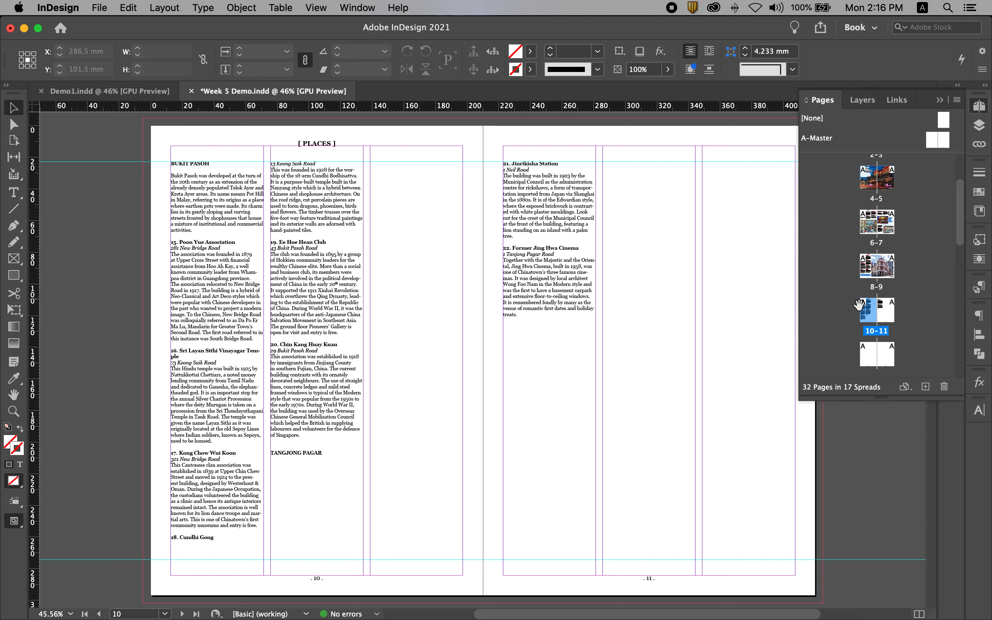
left_click(164, 7)
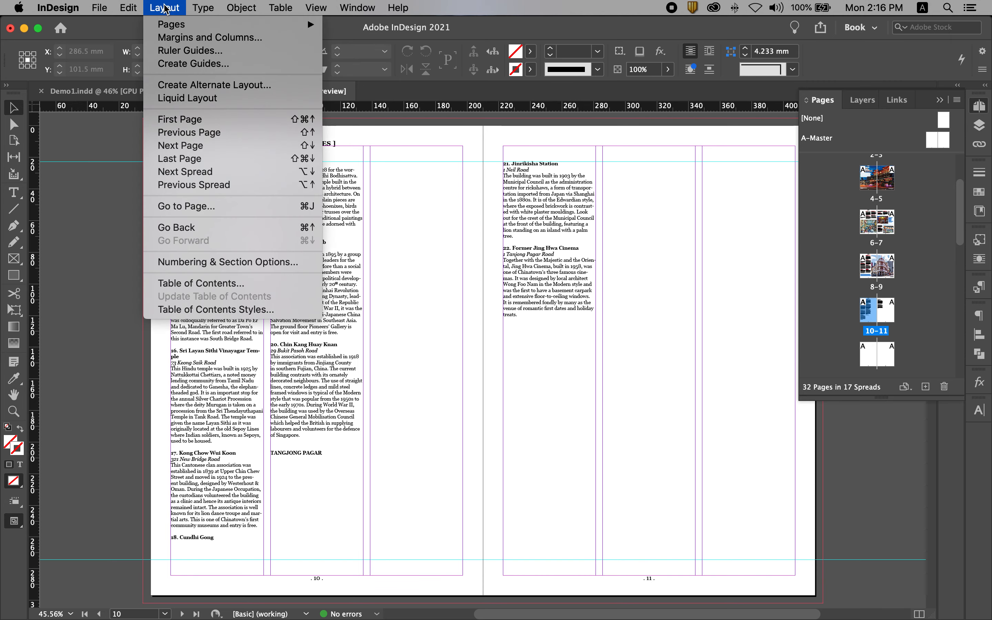
left_click(181, 38)
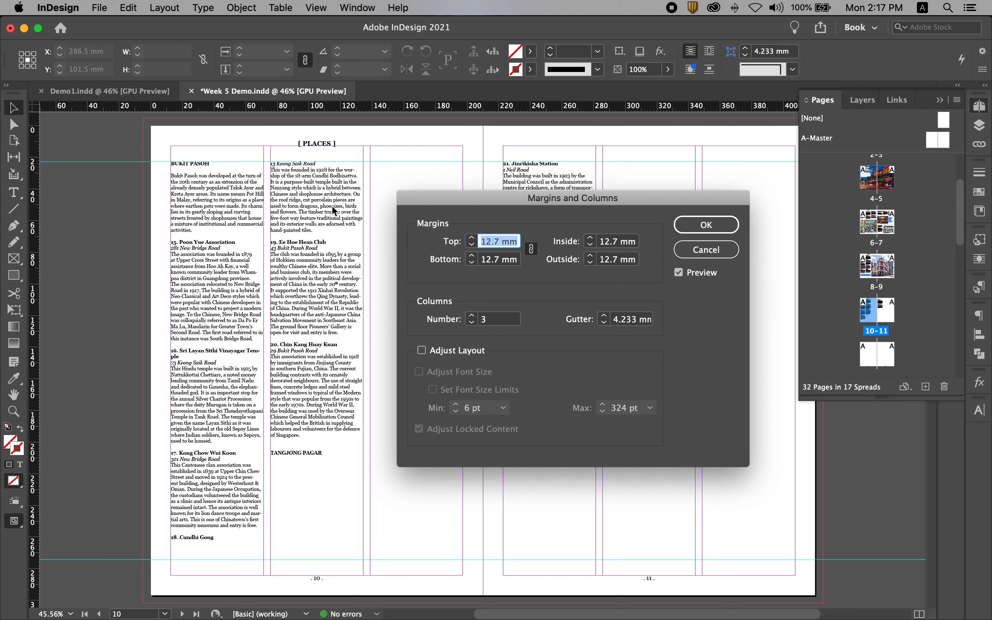
left_click(484, 320)
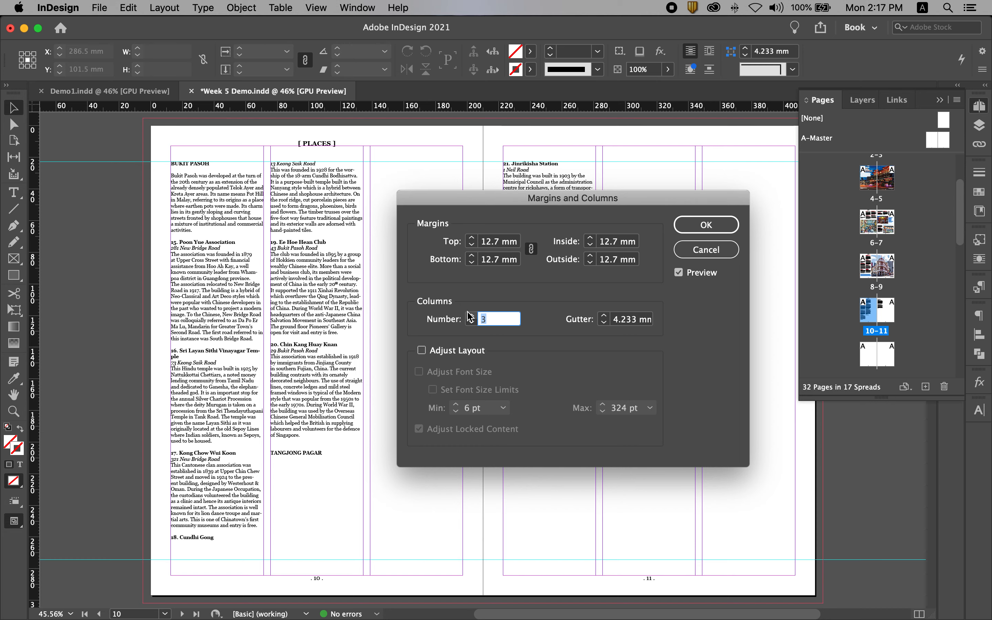
type("2")
left_click(717, 228)
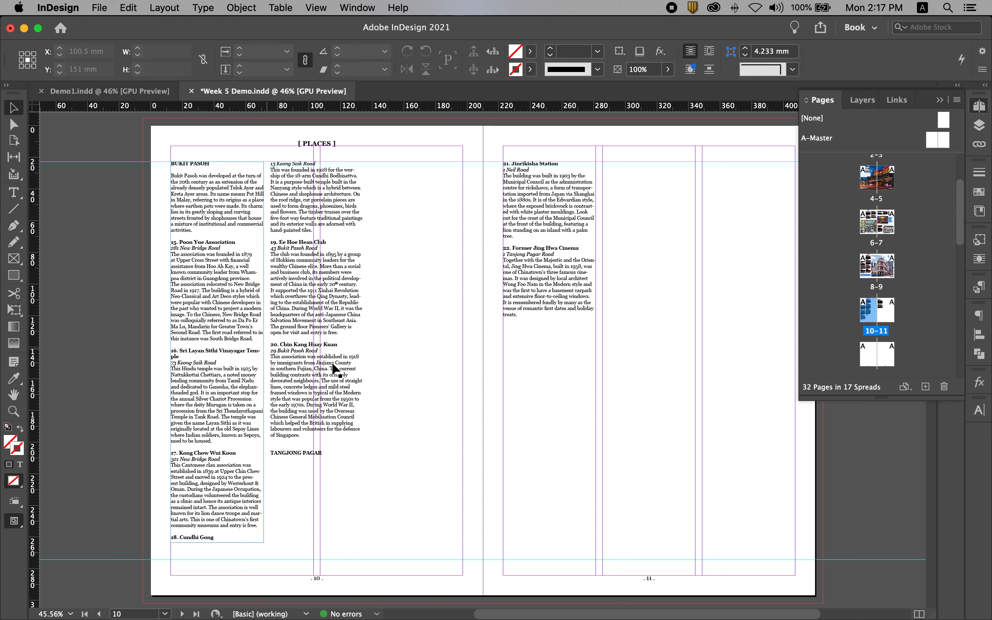
- Align the second text frame with page 10's new second column and widen the first frame to its column, about 90.2 mm
left_click_drag(342, 290, 393, 290)
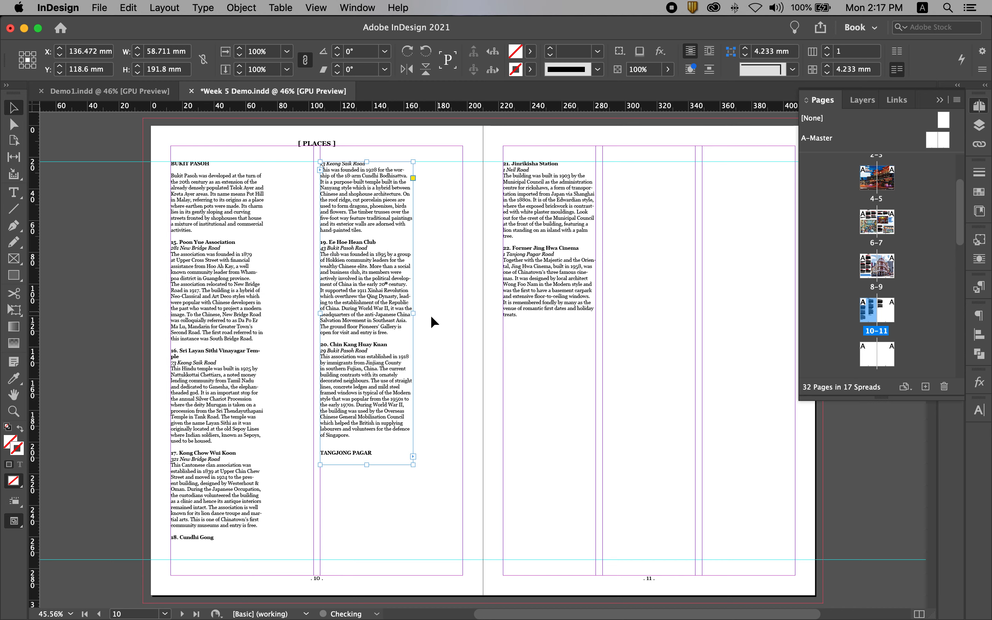
left_click(257, 324)
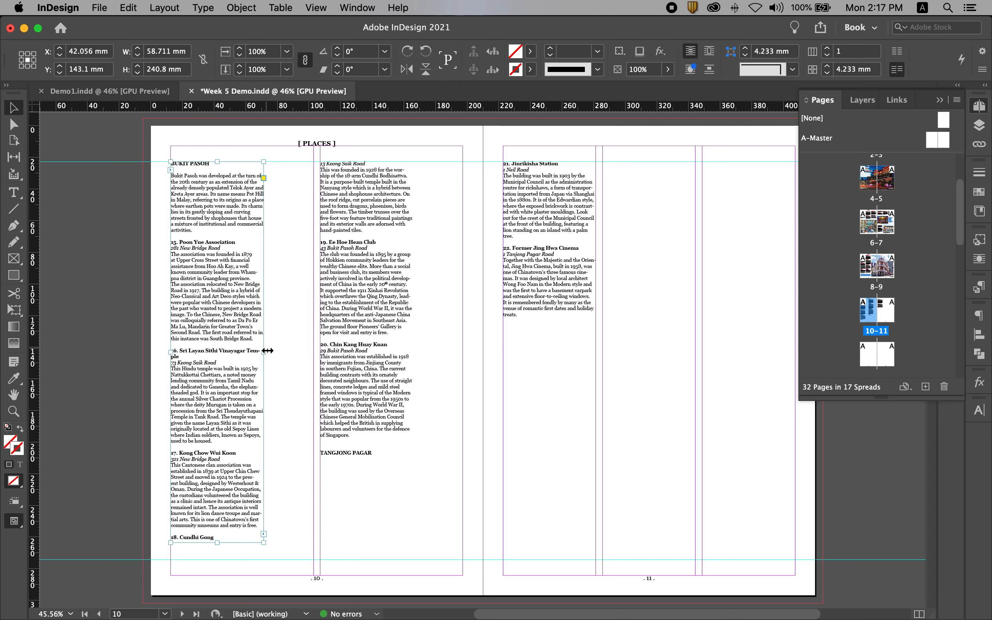
left_click_drag(267, 350, 311, 351)
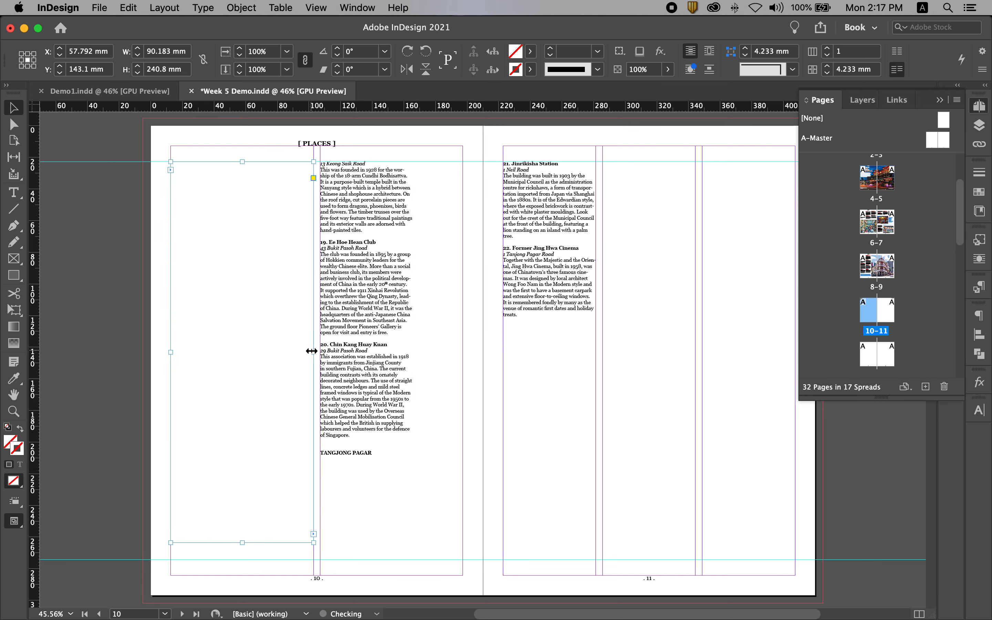
- Widen page 10's second text frame to the column width of about 90.2 mm and shorten it to about 58.3 mm high
left_click(410, 334)
left_click_drag(413, 313, 463, 315)
left_click_drag(392, 465, 360, 254)
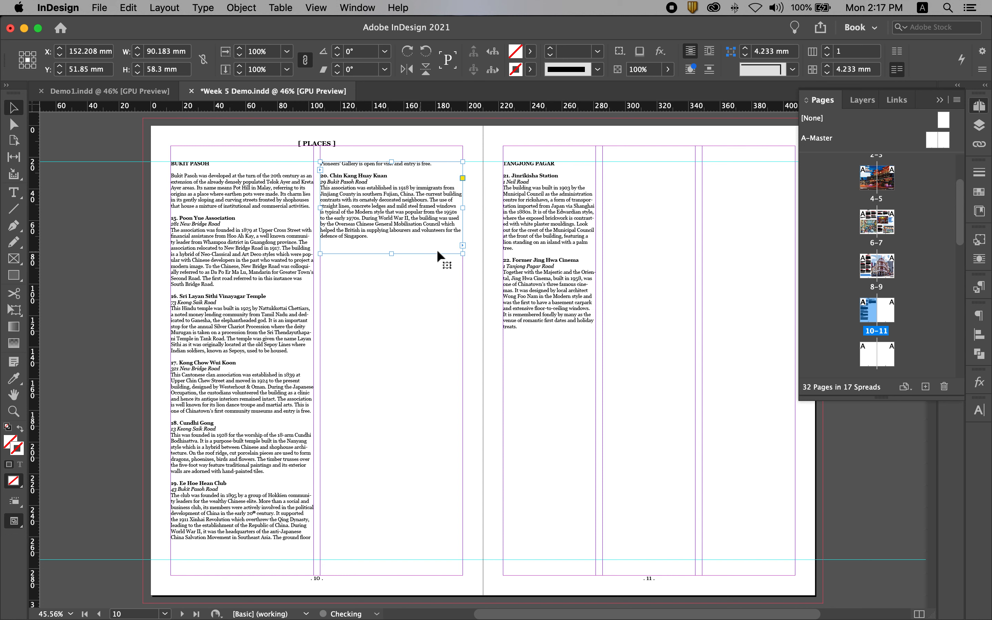
left_click(640, 240)
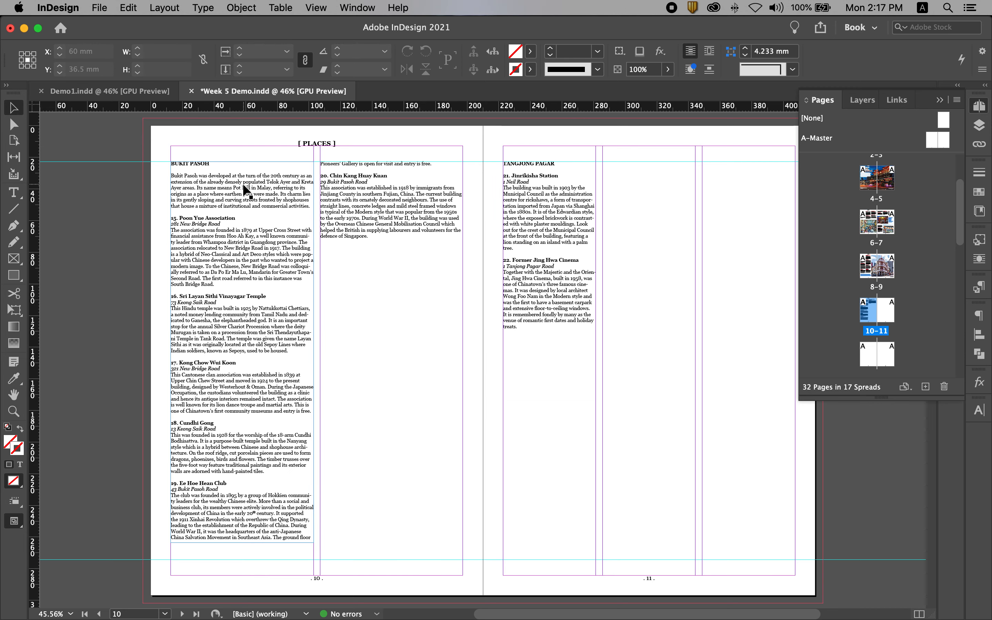
- Place Bukit Pasoh.jpeg from the Demo images folder at 100% scale and position it across pages 10 and 11, aligned to the upper guide
left_click(343, 249)
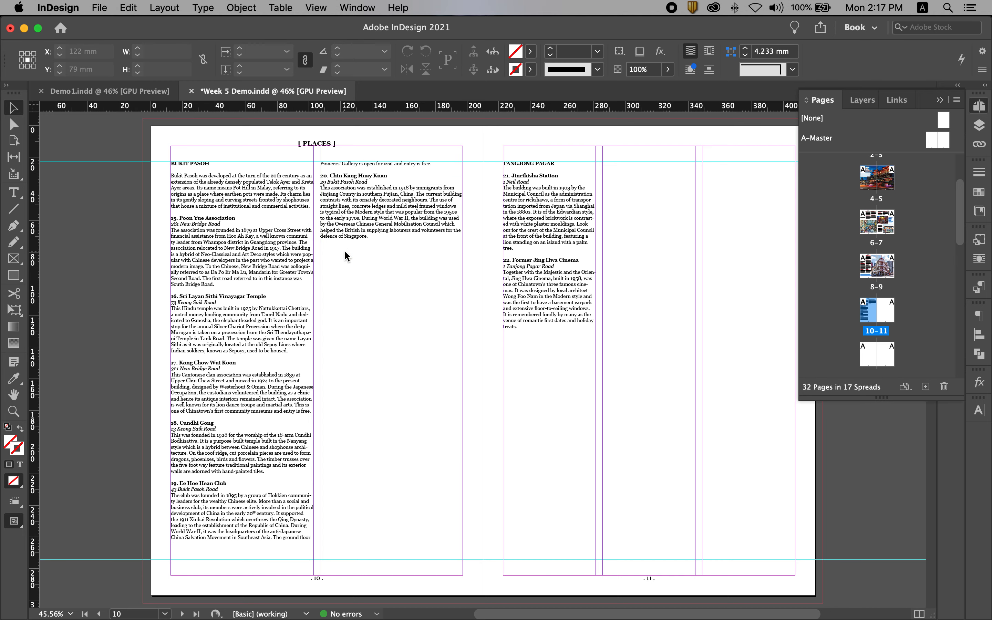
key("super+d")
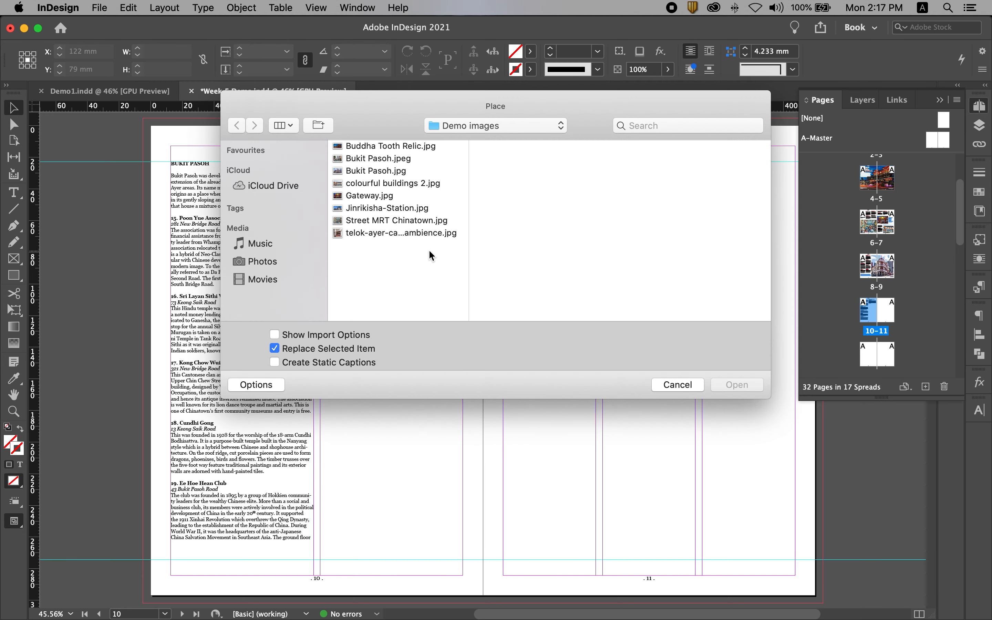
left_click(383, 171)
left_click(384, 158)
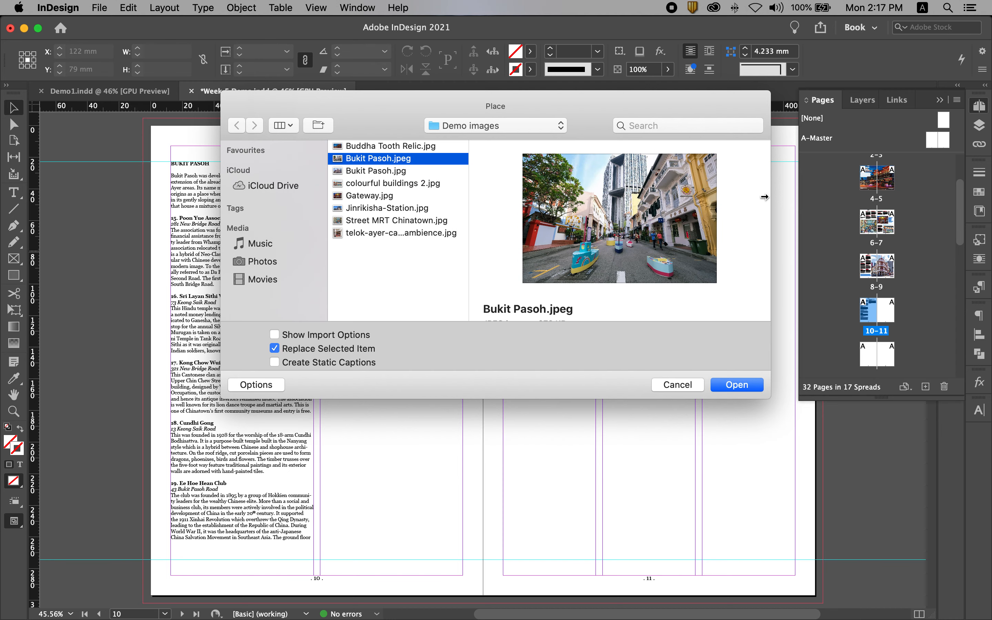
left_click(738, 385)
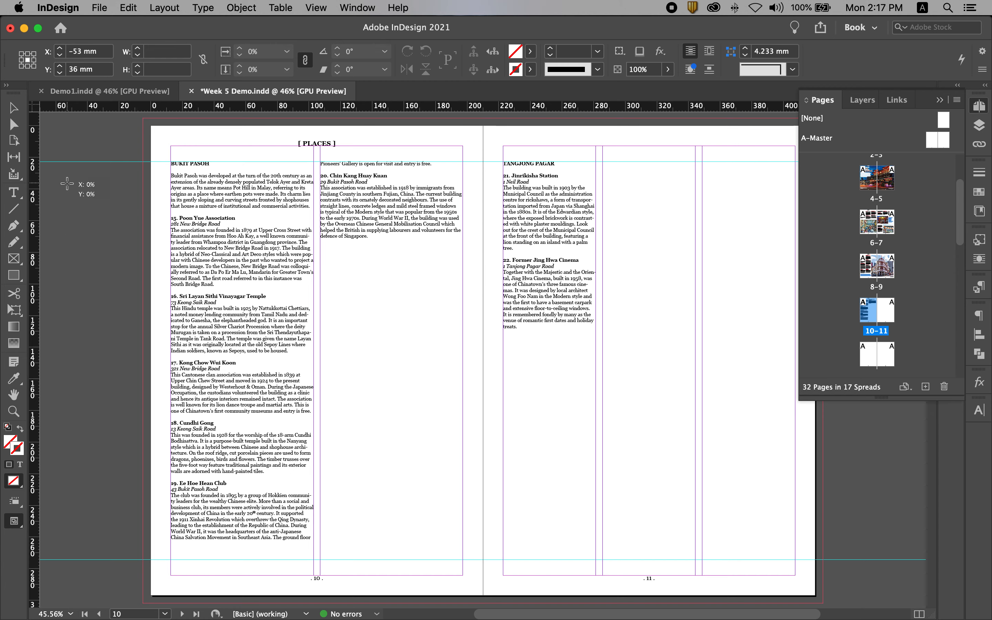
left_click(67, 184)
left_click_drag(258, 243, 314, 198)
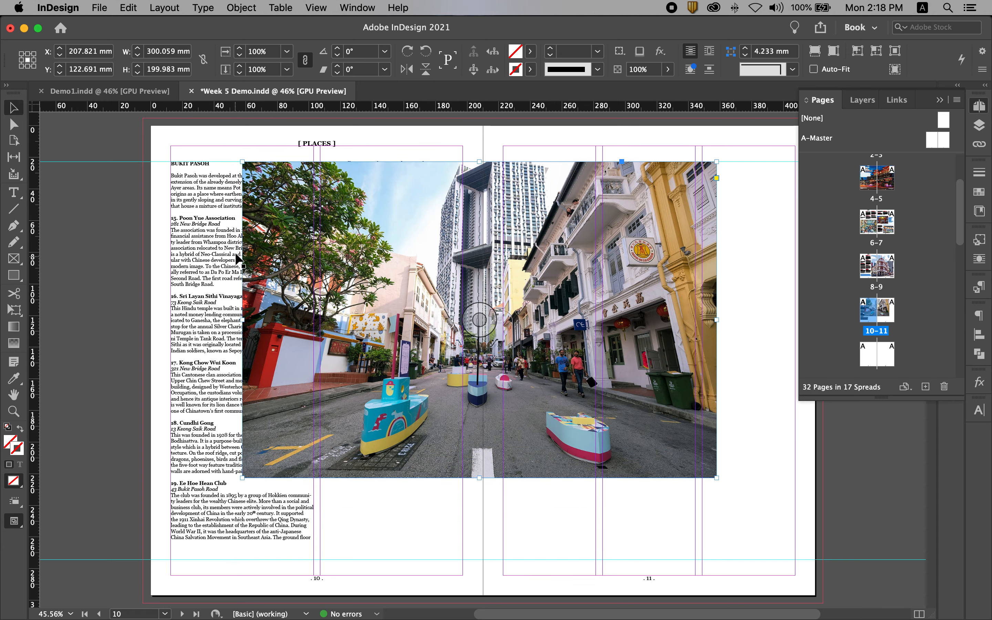
left_click_drag(372, 209, 363, 211)
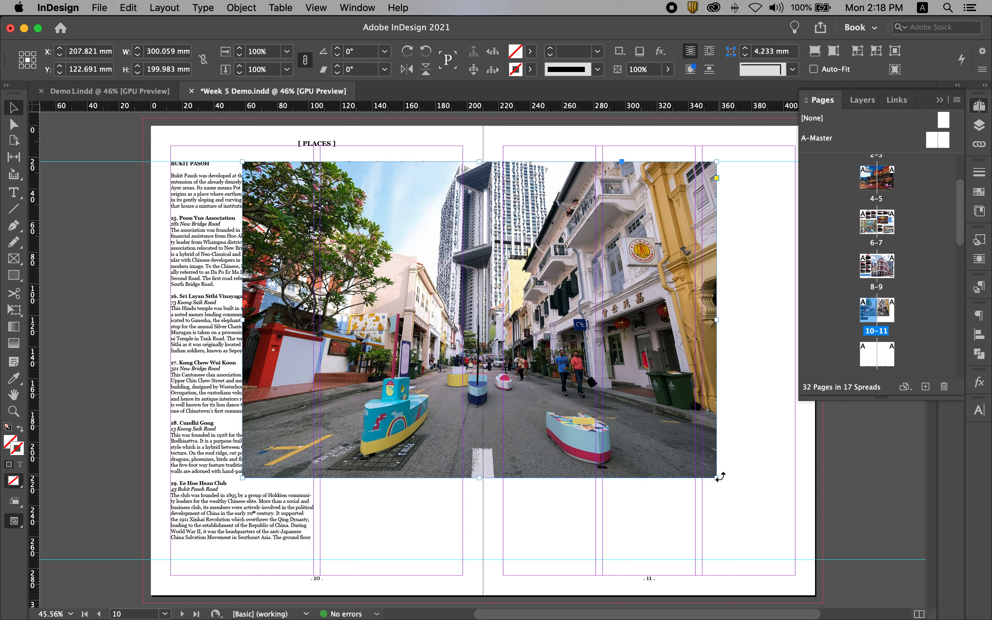
- Scale the Bukit Pasoh photo down proportionally to about 94.4 mm wide and 62.9 mm high
left_click_drag(716, 478, 392, 249)
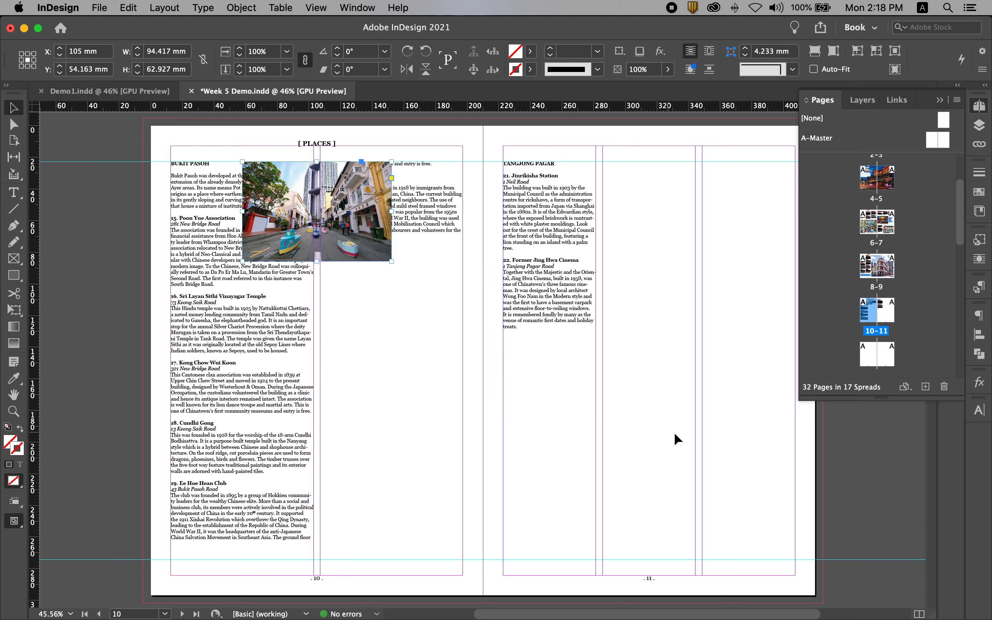
left_click(668, 369)
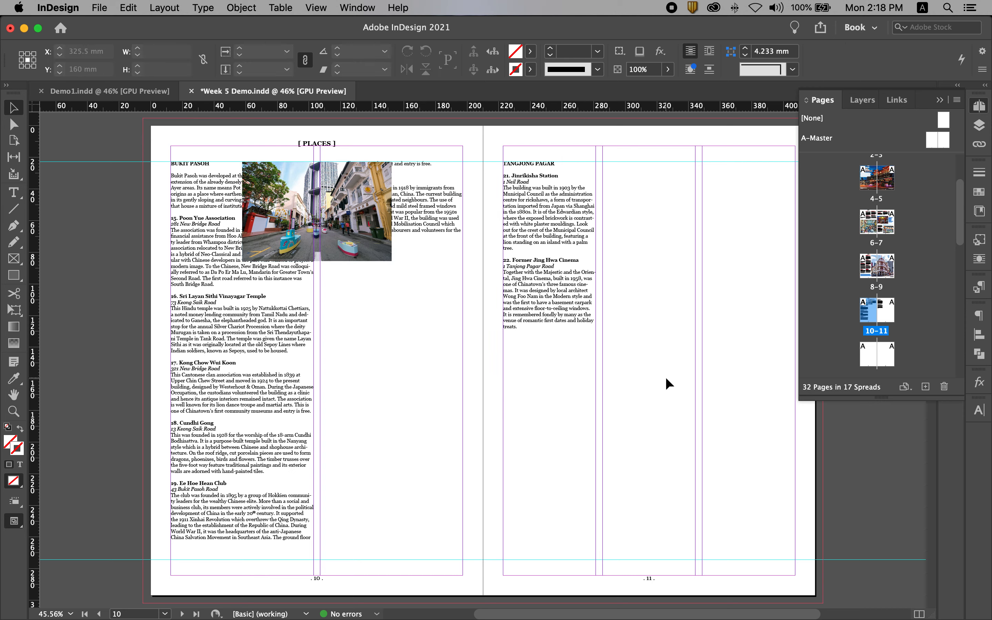
- Place telok-ayer-cafes-my-awesome-cafe-ambience.jpg from the Demo images folder on the spread at 100% scale
key("super+d")
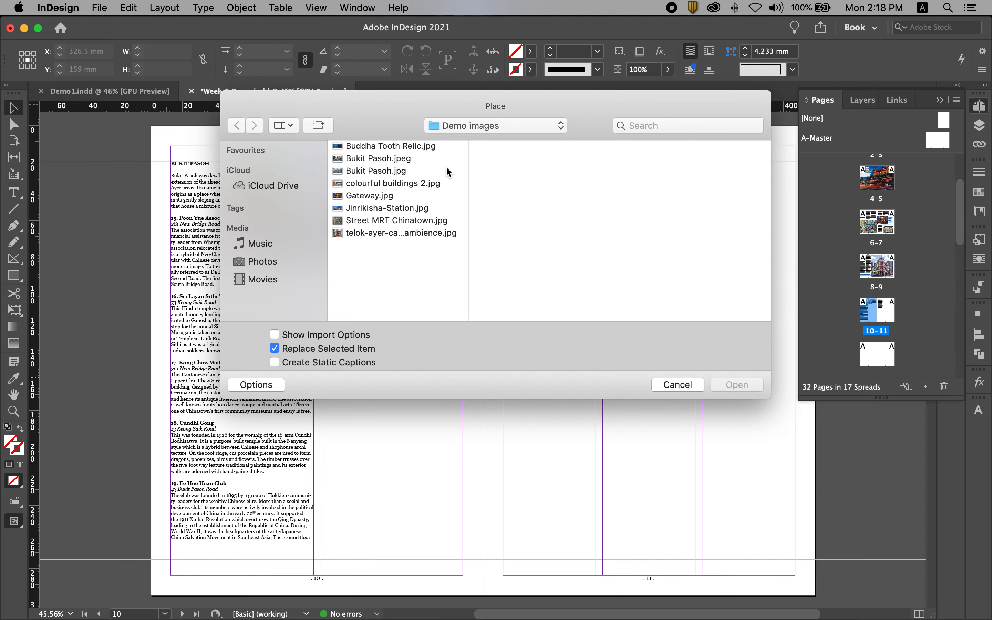
left_click(382, 236)
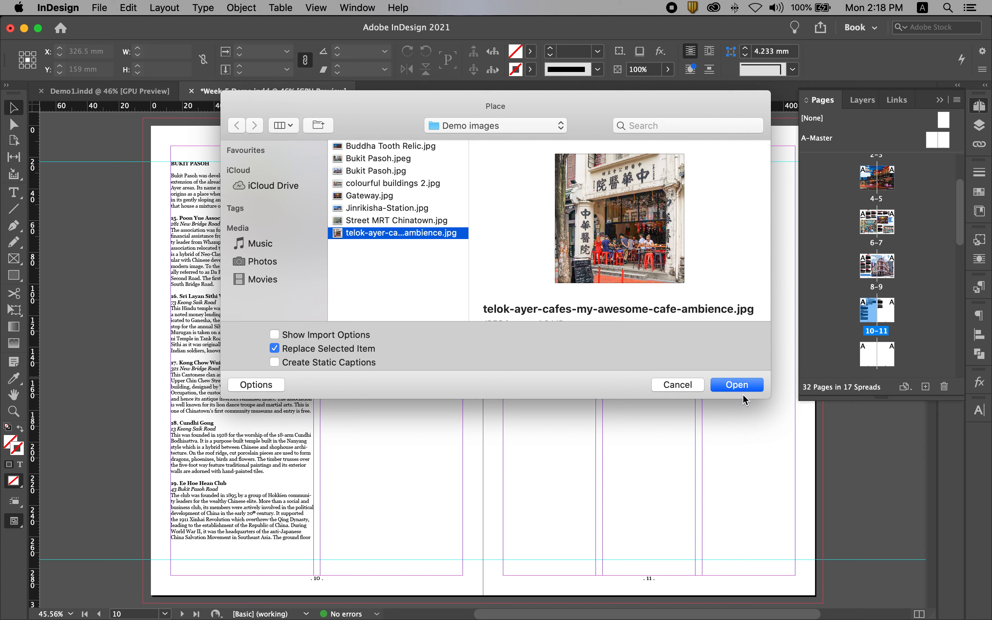
left_click(737, 384)
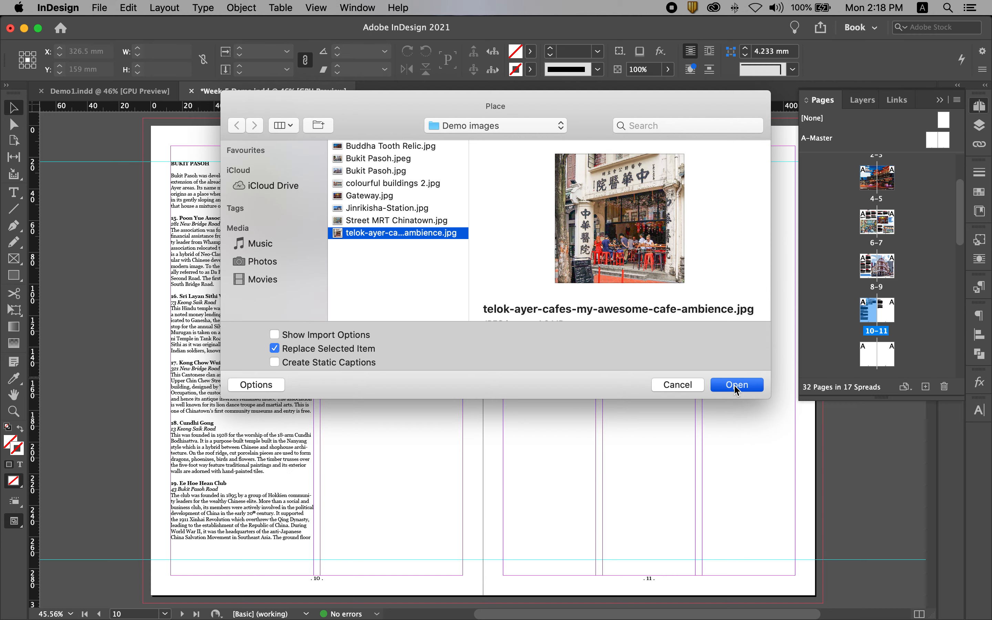
left_click_drag(433, 132, 432, 132)
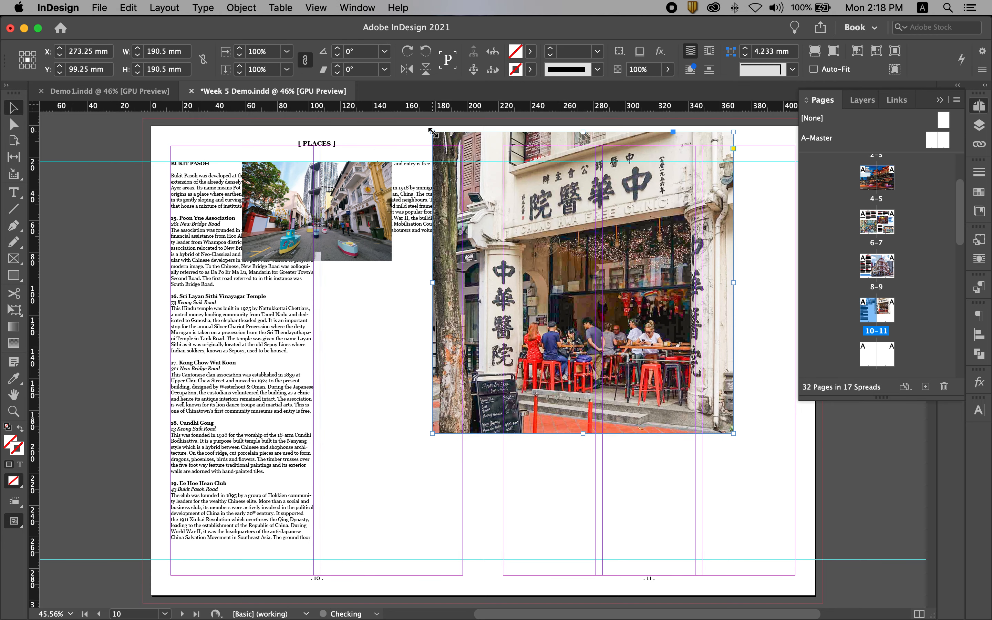
- Move the cafe photo lower on the spread and crop its left and right sides to about 150.5 mm wide
left_click_drag(648, 210, 616, 301)
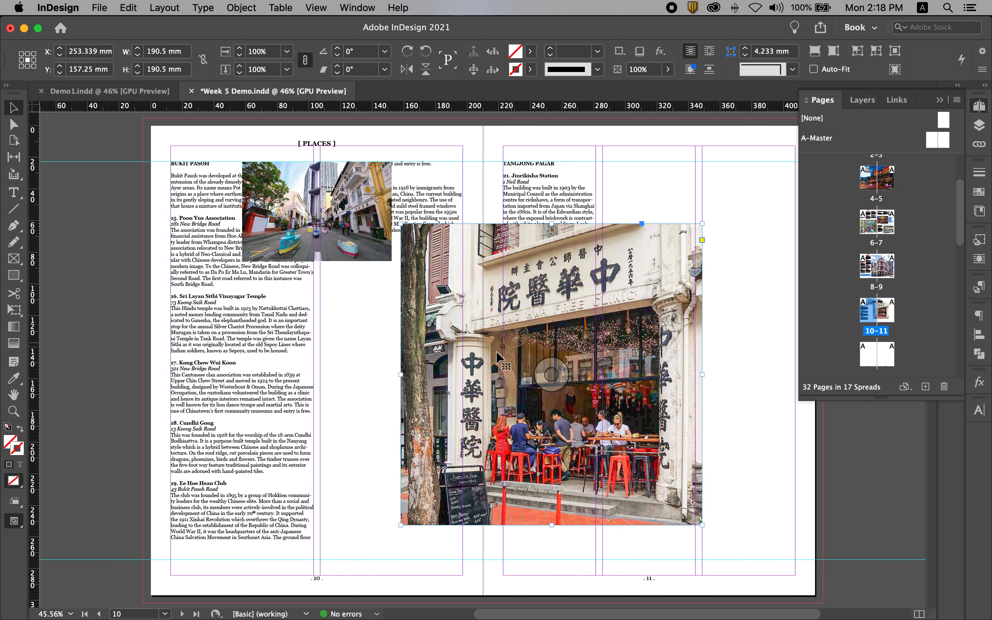
left_click_drag(401, 374, 451, 382)
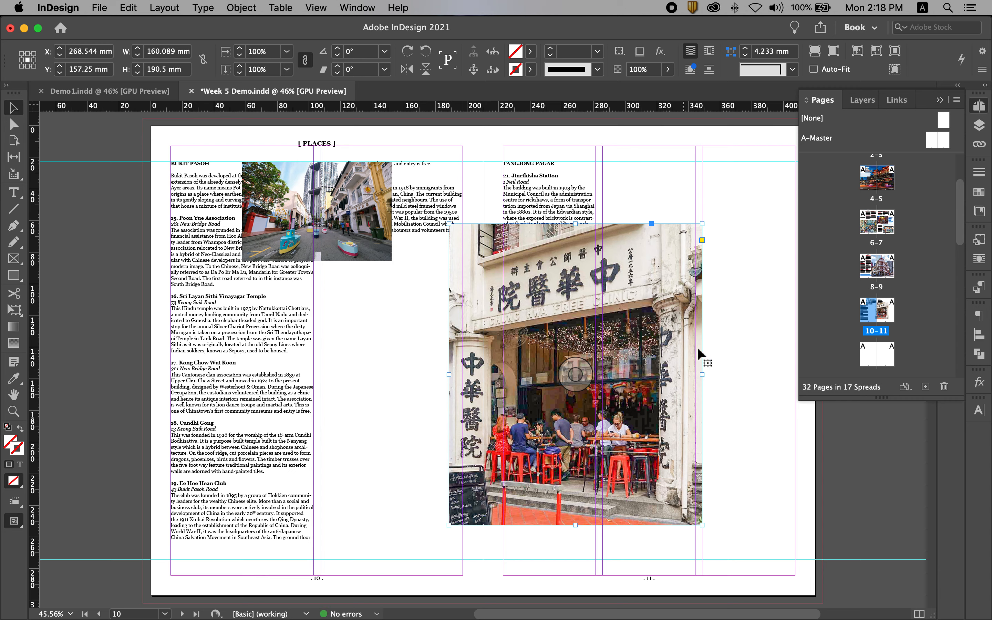
left_click_drag(702, 375, 687, 374)
- Position the cafe photo below the Bukit Pasoh photo on page 10 and scale it proportionally to the same width, about 94.4 mm
left_click_drag(543, 291, 264, 326)
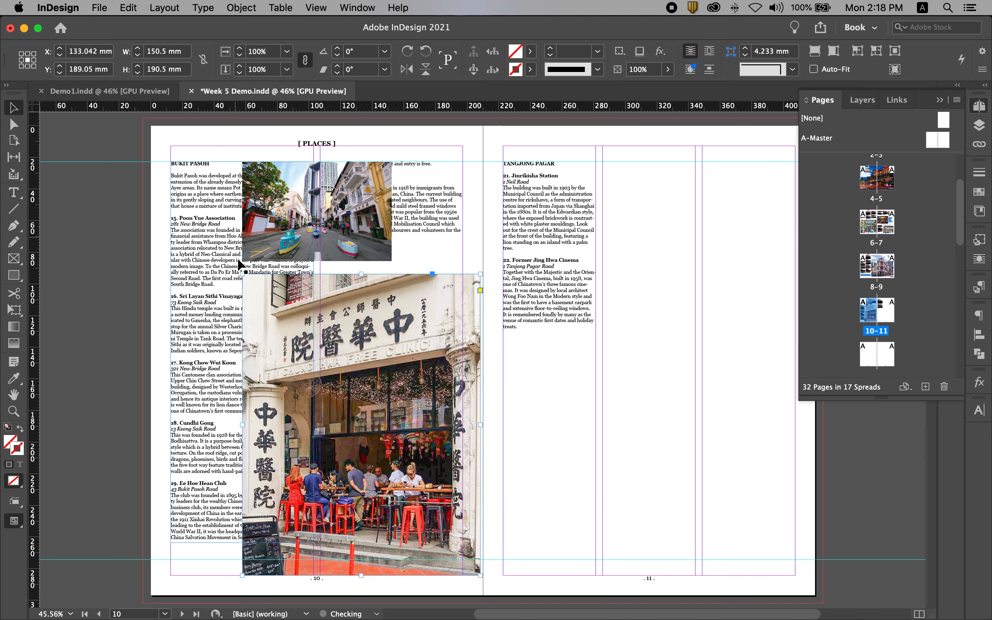
left_click_drag(479, 575, 391, 460)
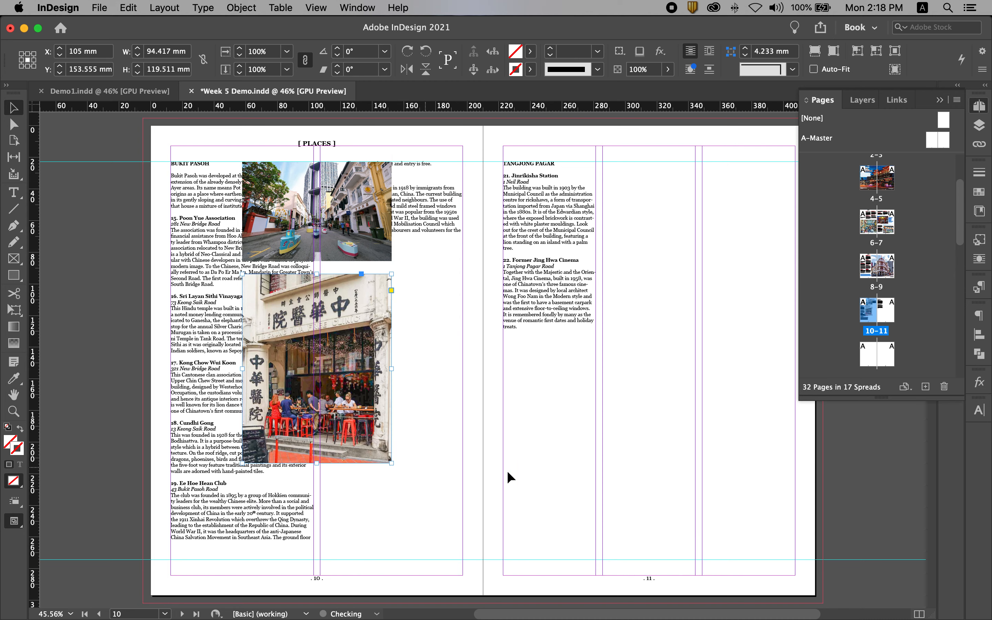
left_click(573, 440)
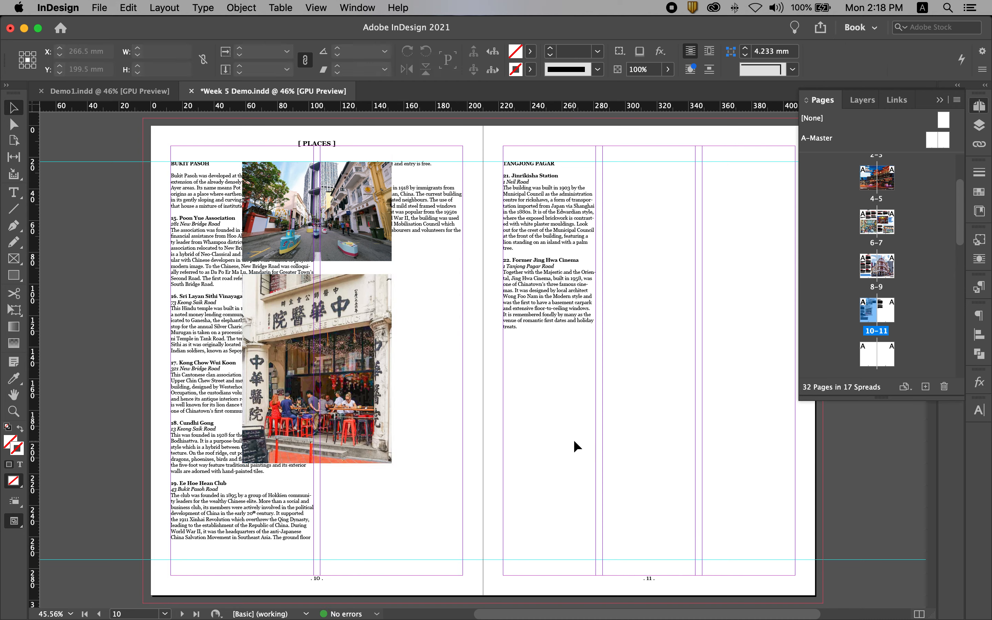
- Apply text wrap around the bounding box to both photos on page 10
left_click_drag(126, 166, 166, 198, "super")
key("super+alt+0")
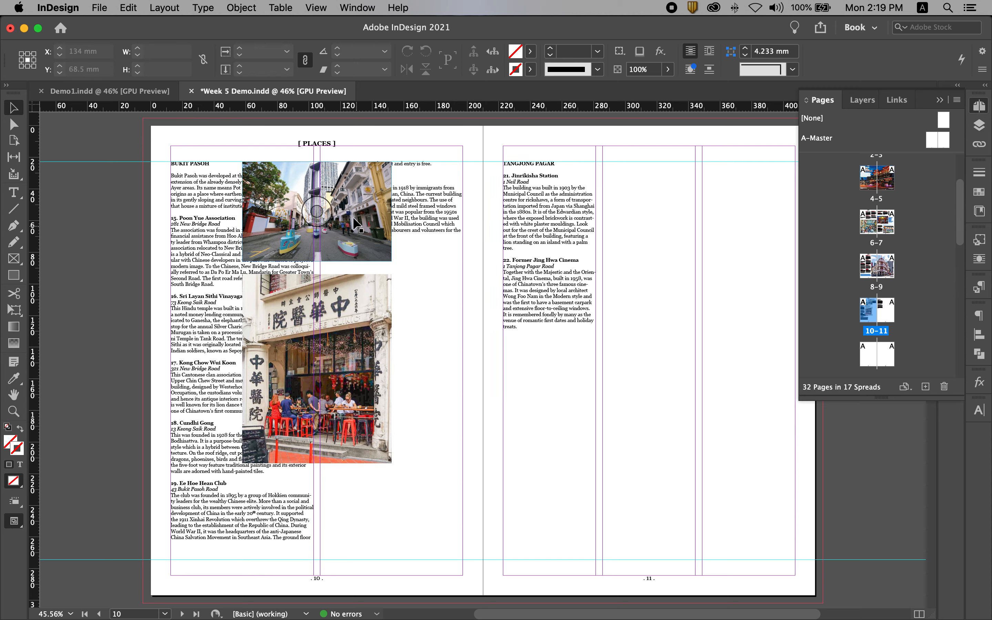
left_click(358, 205)
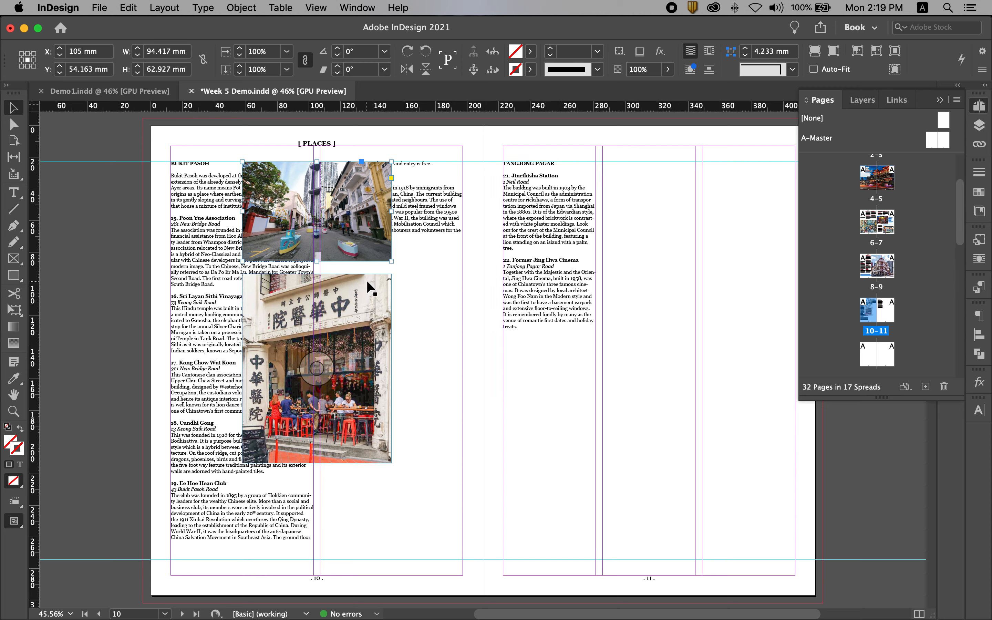
left_click(373, 316, "shift")
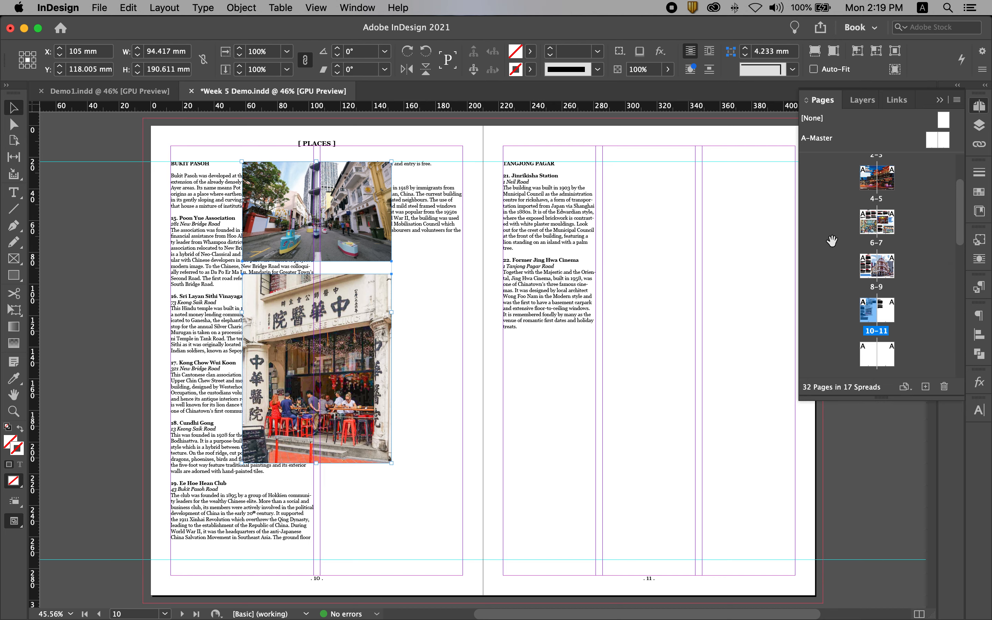
left_click(358, 7)
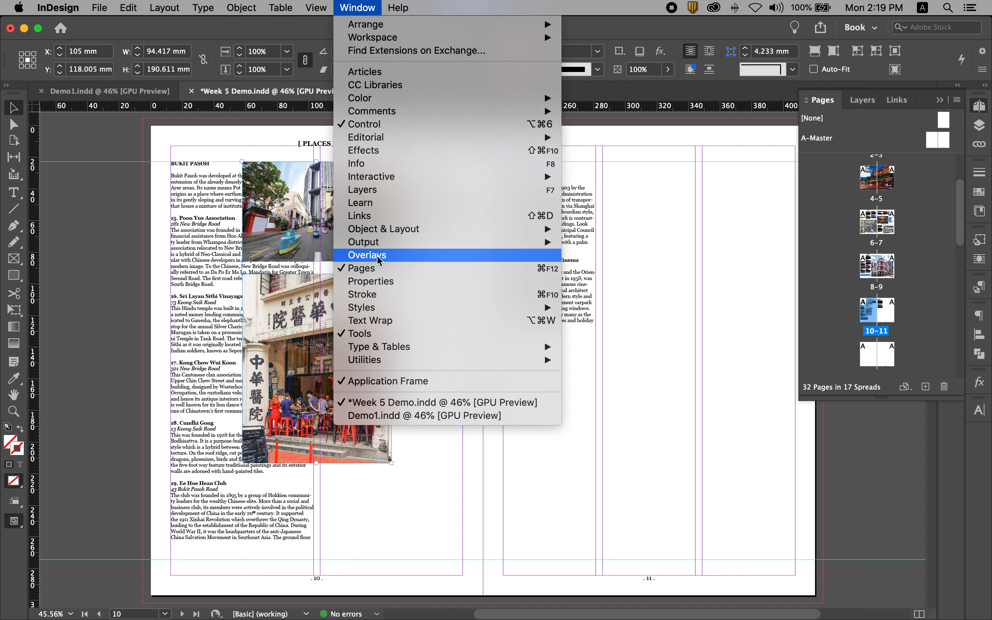
left_click(371, 321)
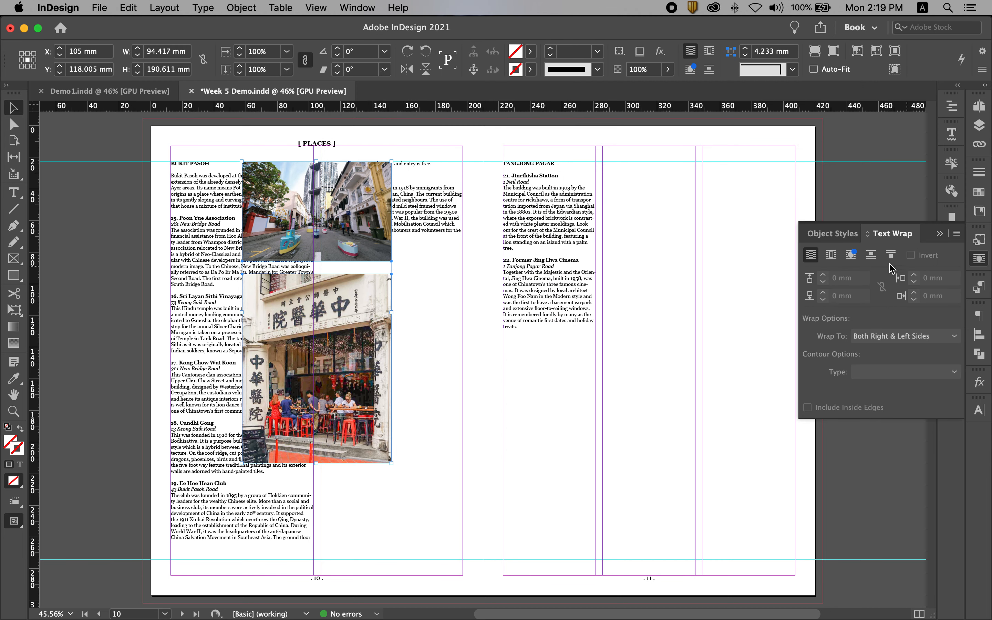
left_click(831, 256)
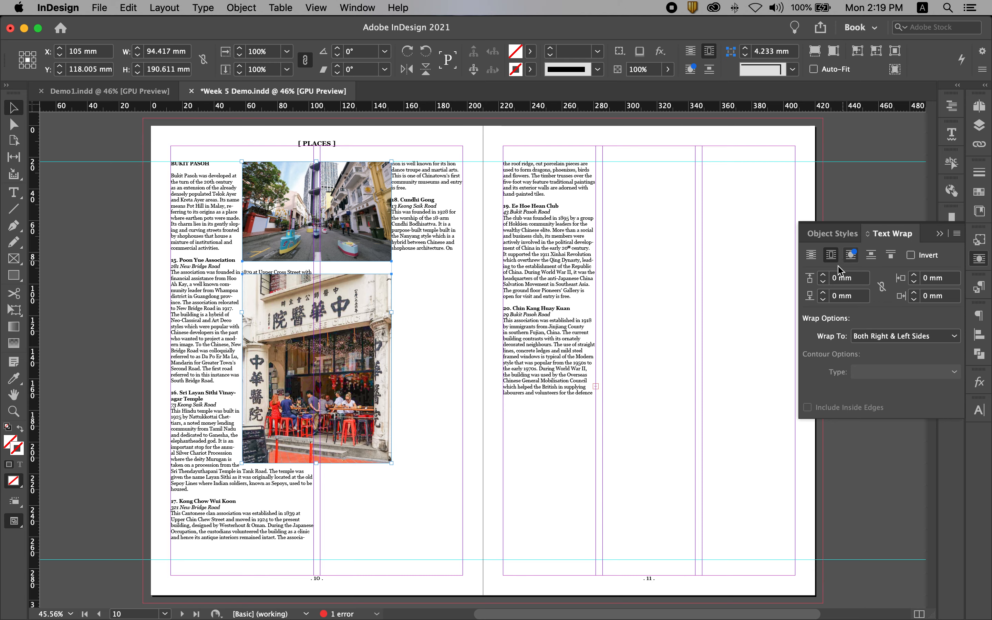
- Set a linked text wrap offset of 5 mm on all four sides of both photos
left_click(857, 278)
type("5")
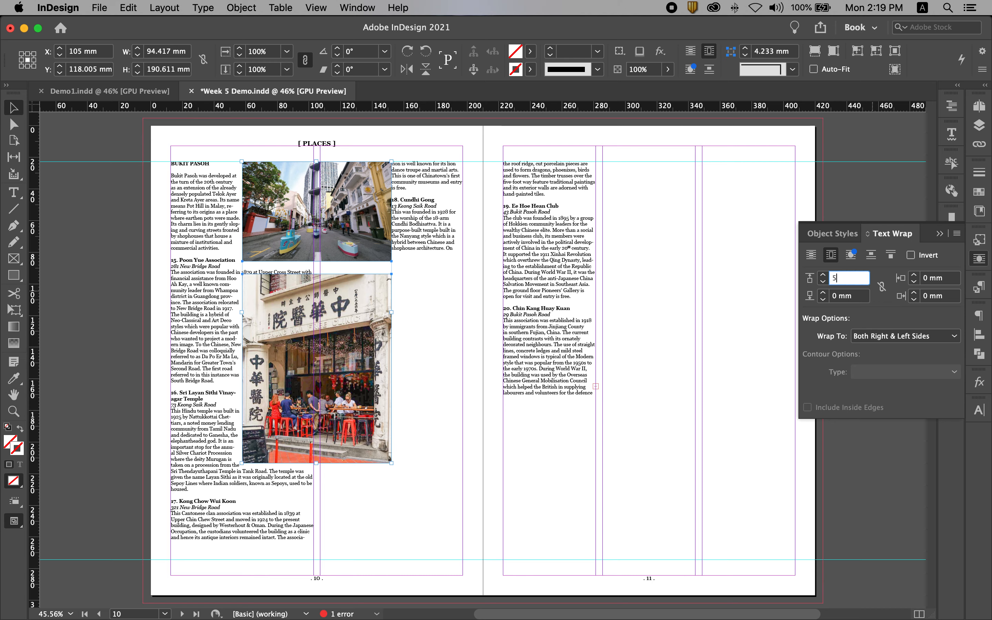
left_click(950, 278)
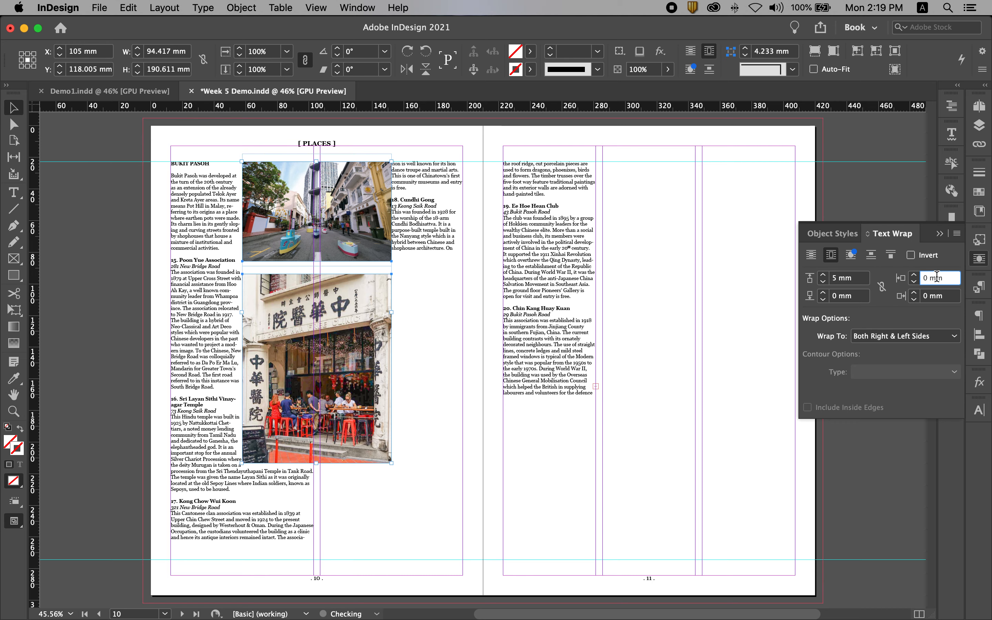
left_click(882, 288)
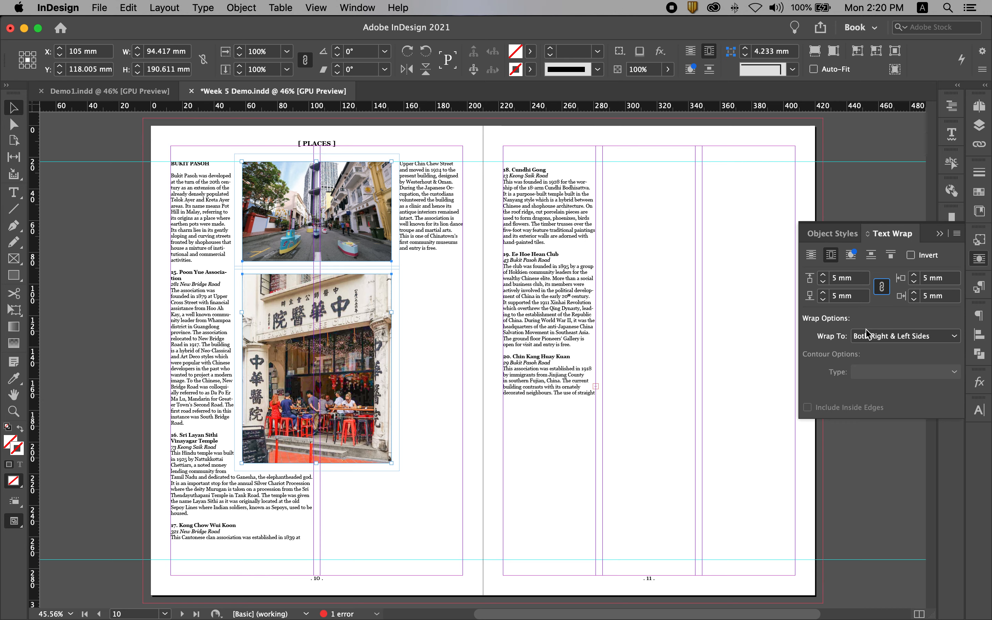
left_click(529, 481)
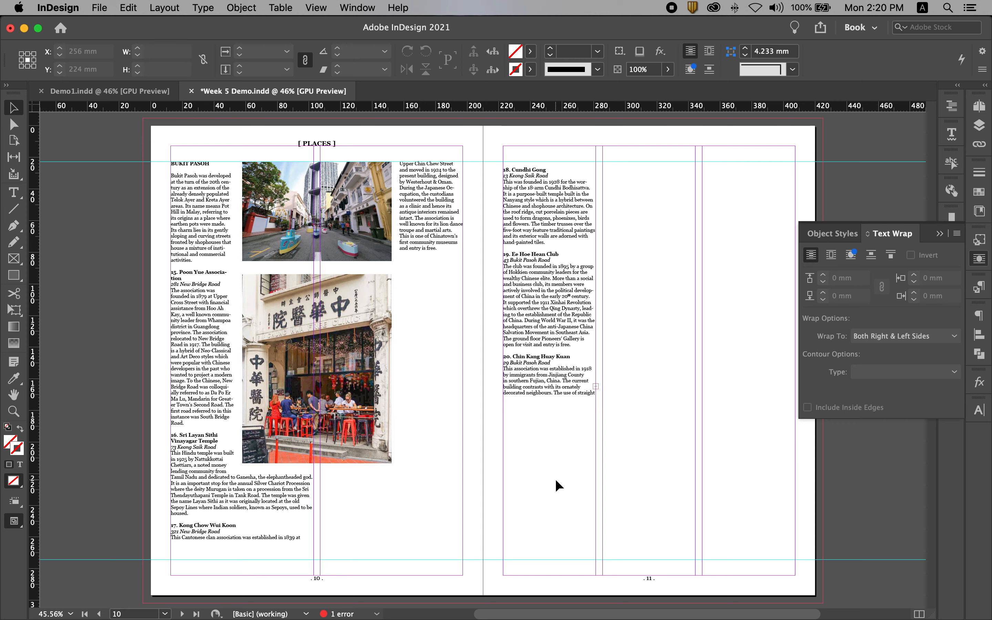
- Move the cafe photo down by about 2.5 mm, keeping it aligned with the Bukit Pasoh photo above
left_click(364, 282)
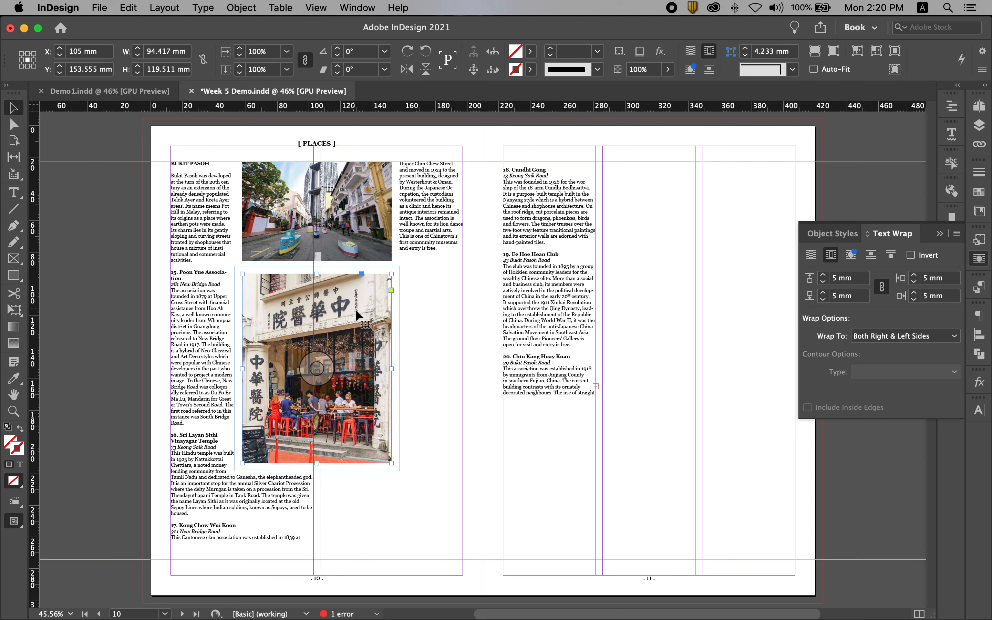
left_click_drag(364, 310, 365, 317)
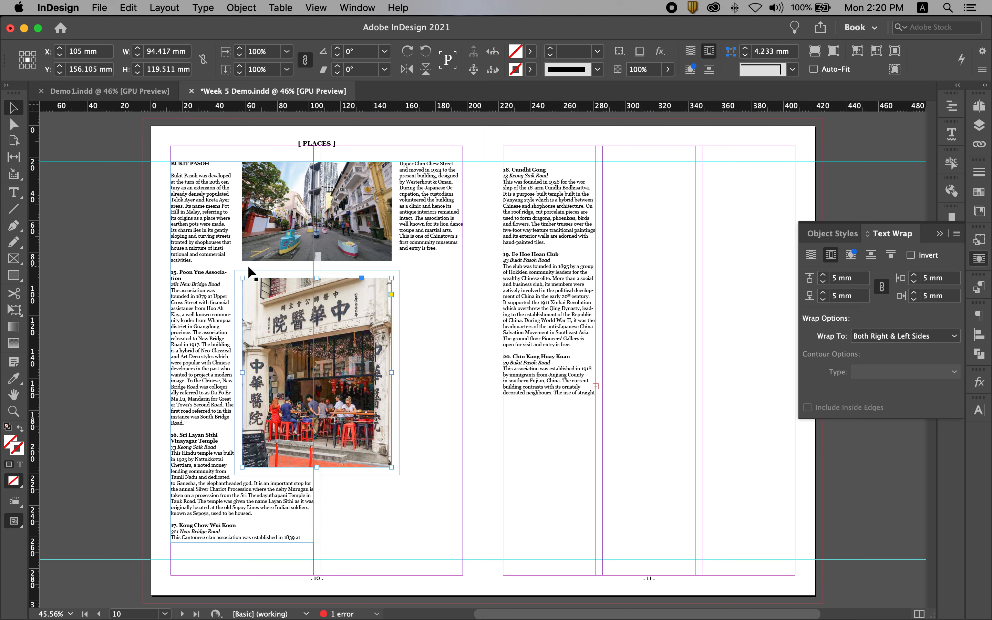
left_click(447, 496)
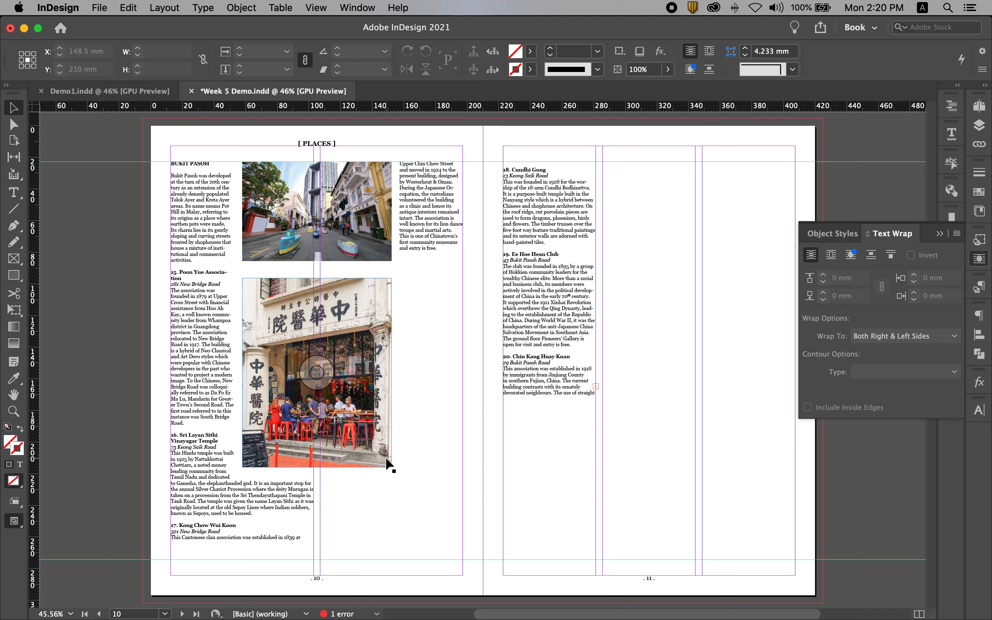
- Unlink the cafe photo's text wrap offsets and set only its bottom offset to 45 mm
left_click(334, 451)
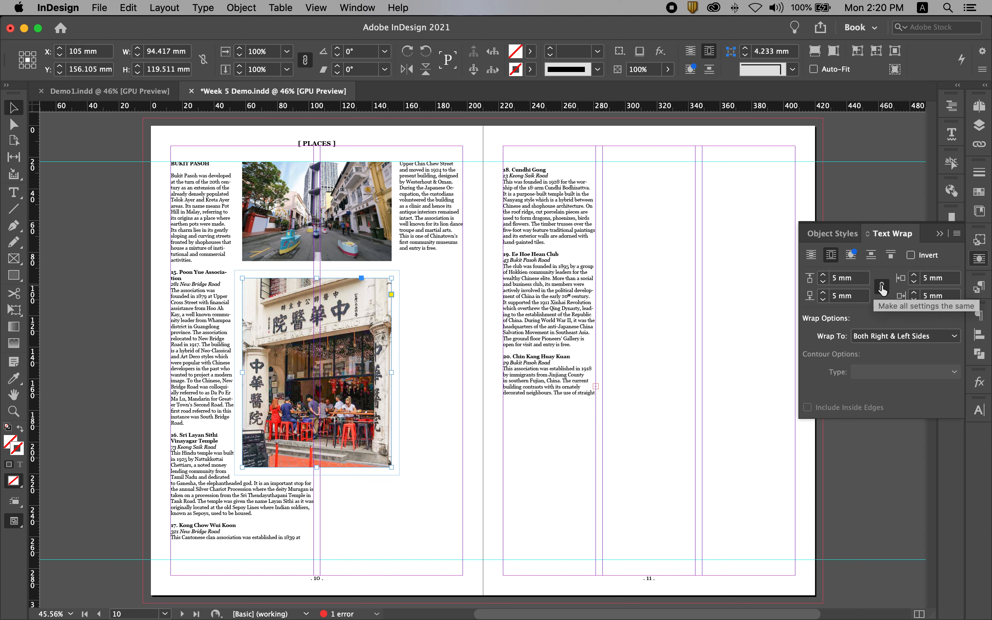
left_click(882, 287)
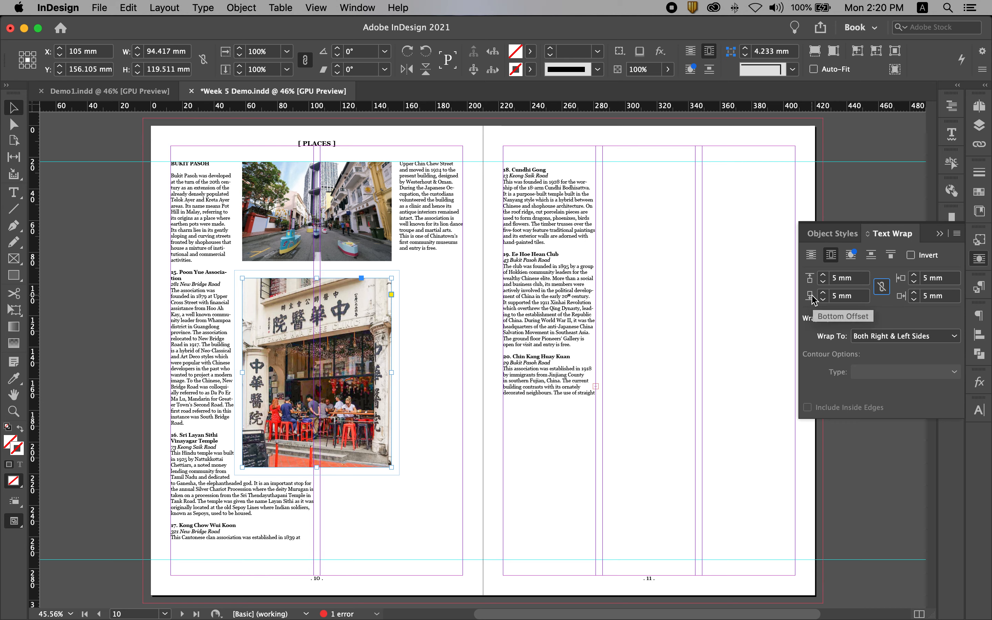
left_click(861, 296)
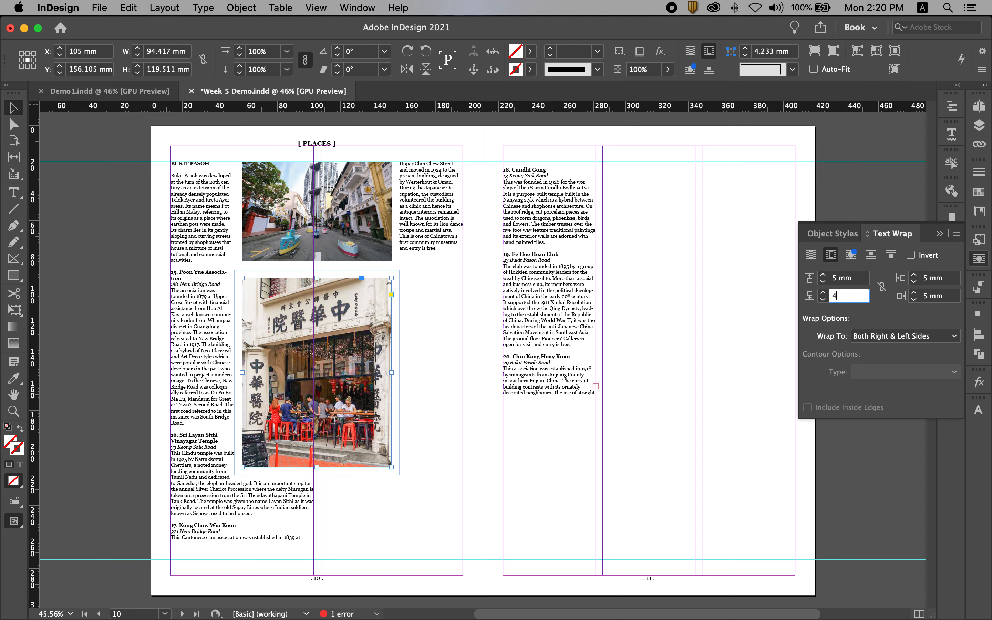
type("45")
key("Return")
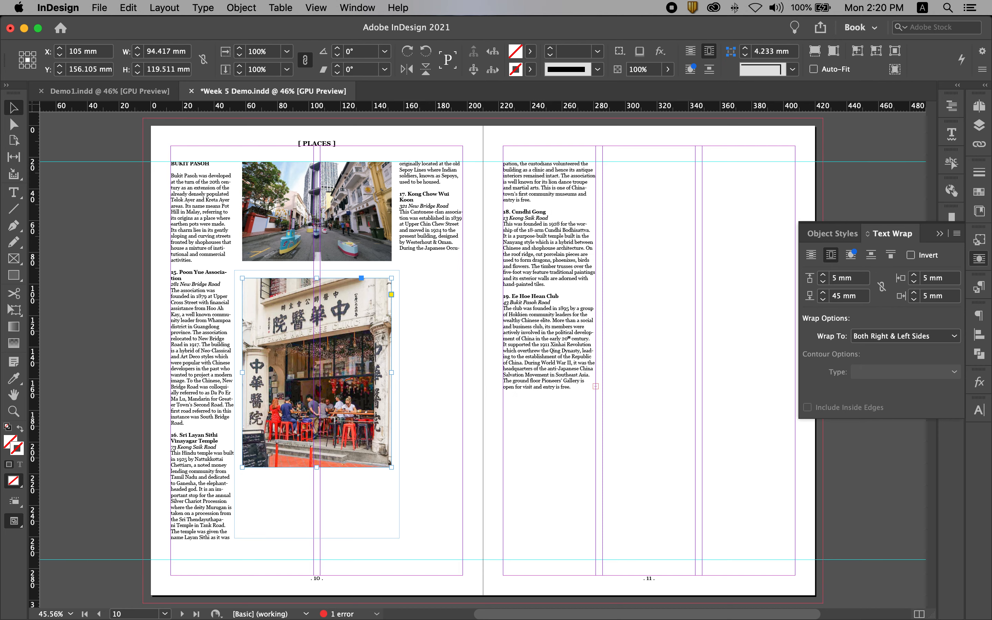
- Try bottom text wrap offsets of 10 mm and 15 mm on the cafe photo
left_click(813, 296)
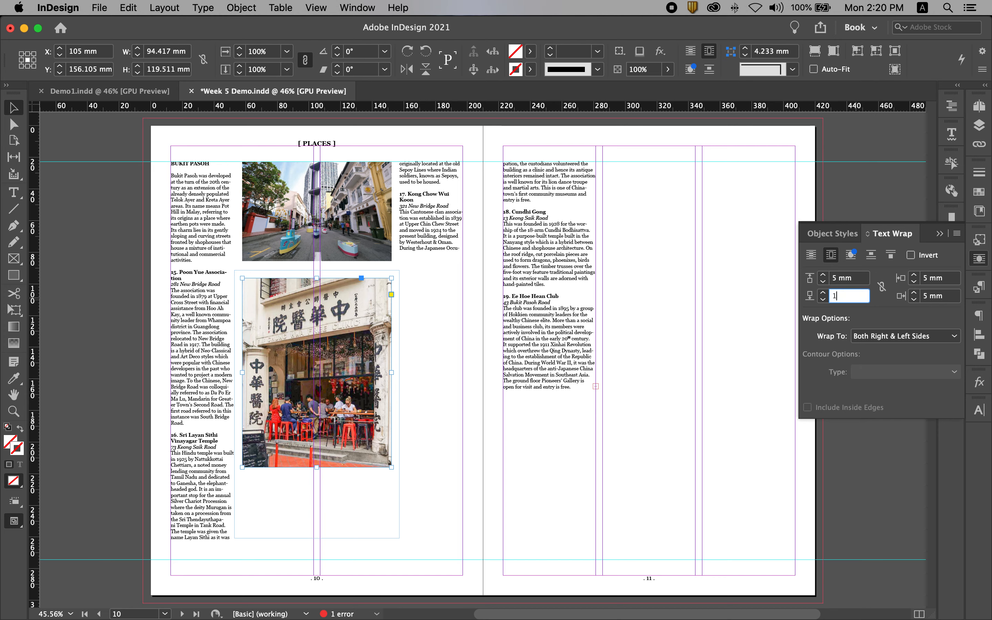
key("Return")
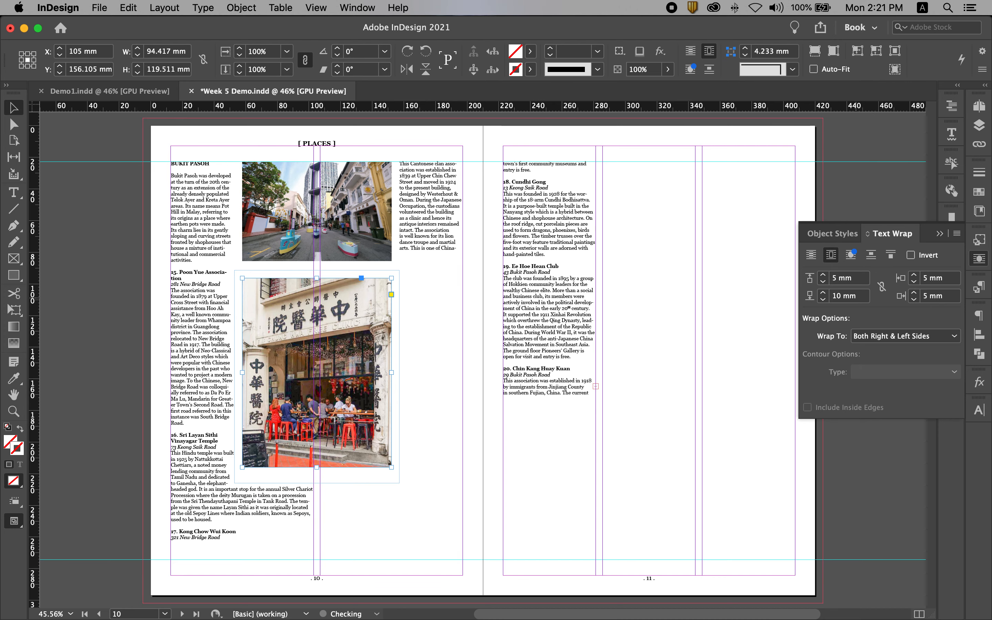
left_click(860, 298)
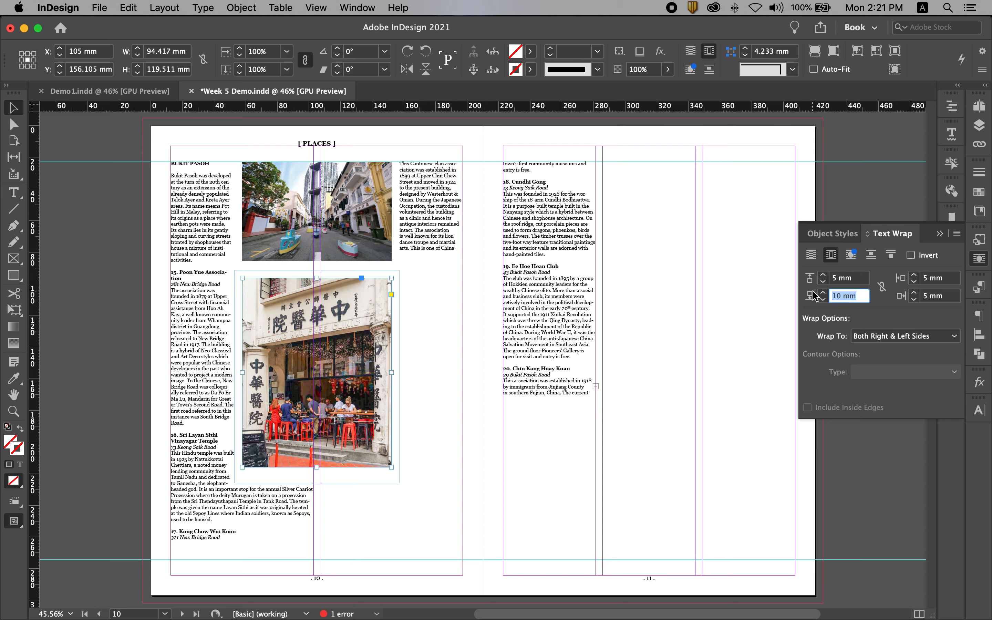
type("15")
key("Return")
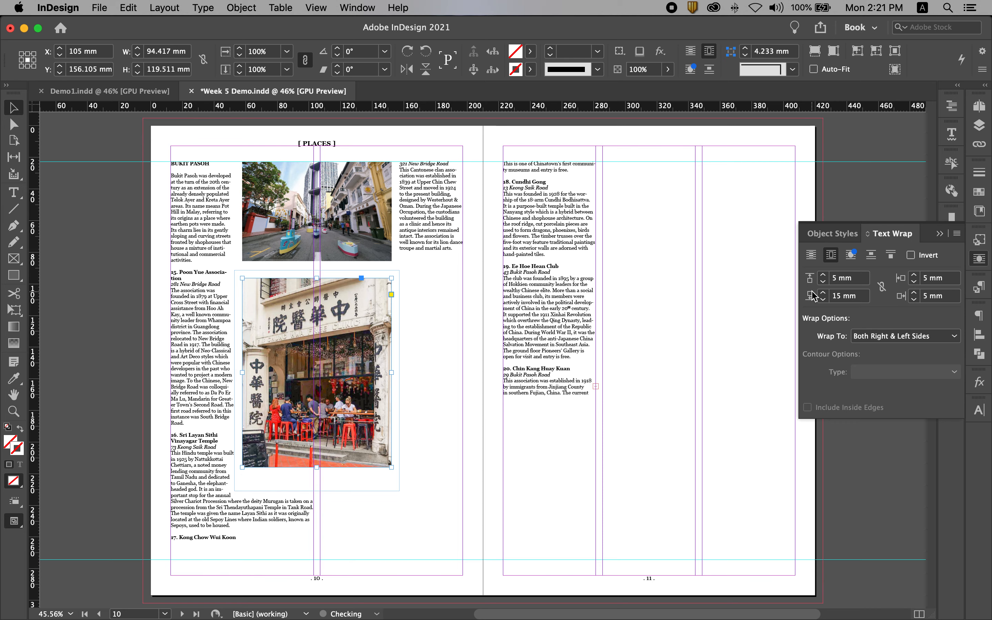
left_click(438, 520)
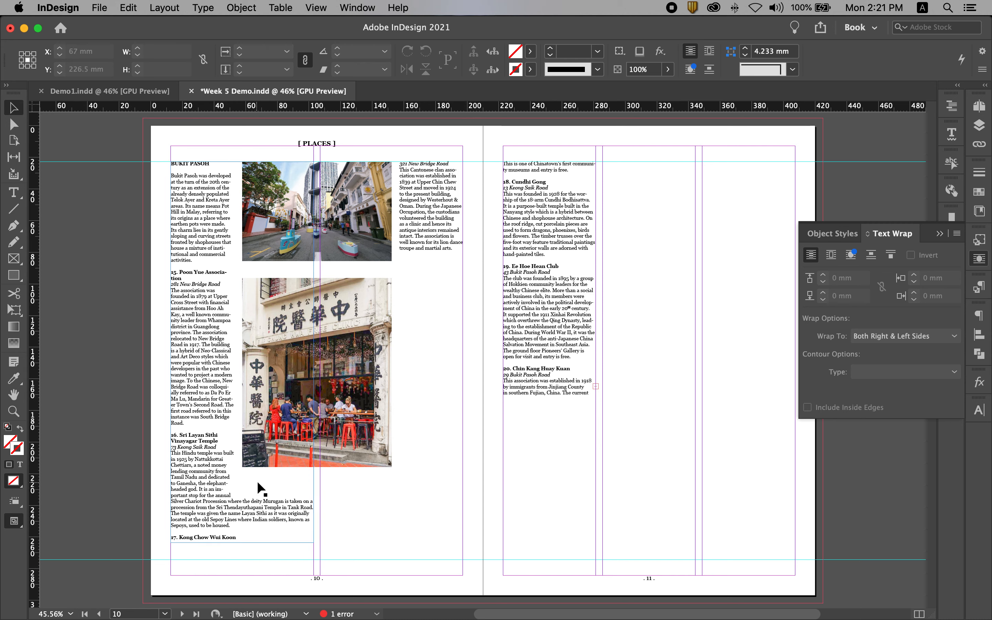
- Set the cafe photo's bottom text wrap offset to 12 mm and deselect the photo
left_click(271, 447)
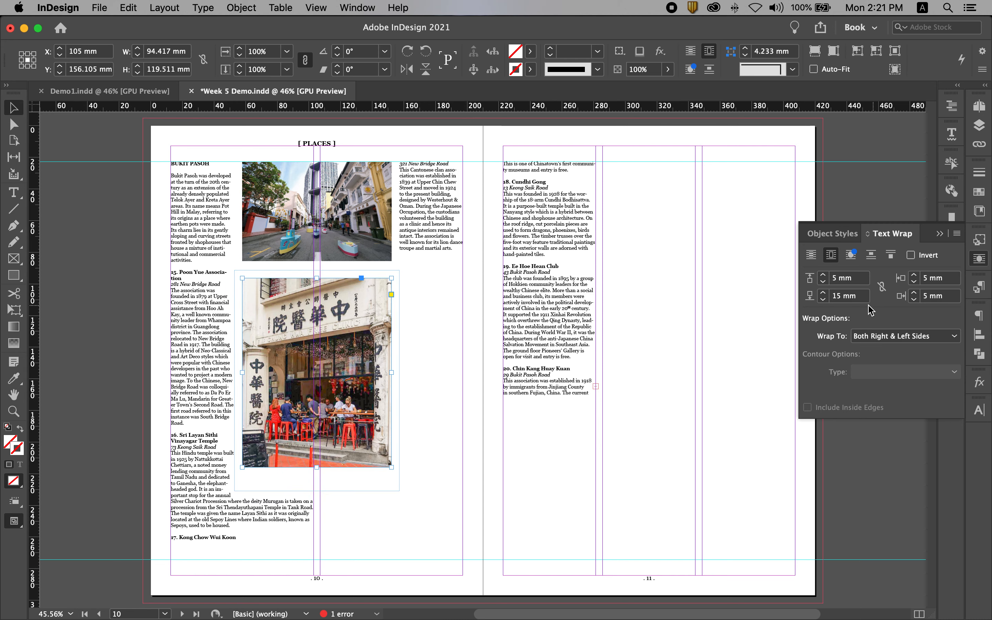
left_click(810, 298)
type("12")
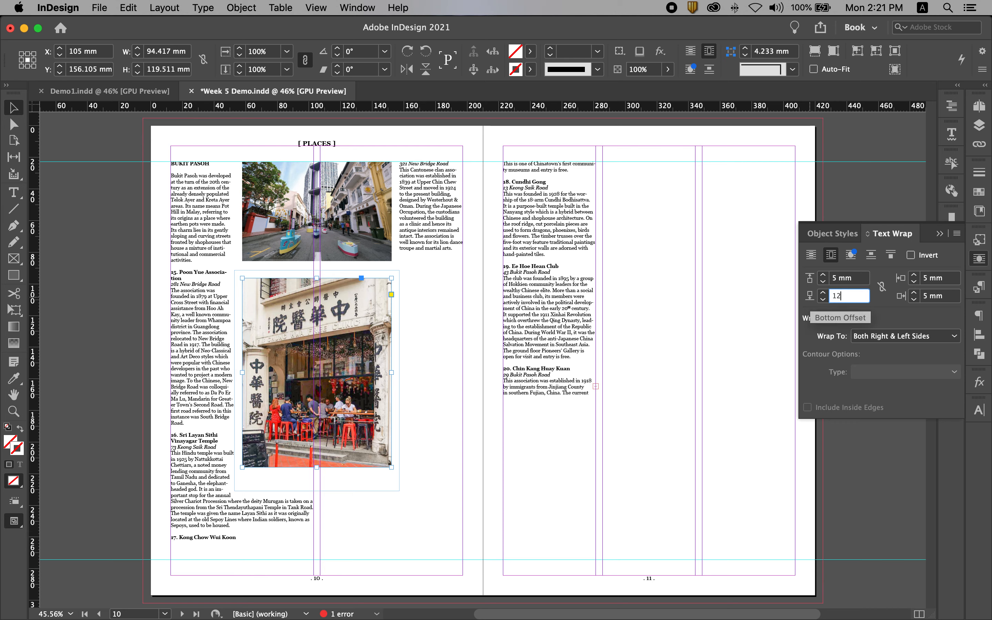
key("Return")
left_click(404, 540)
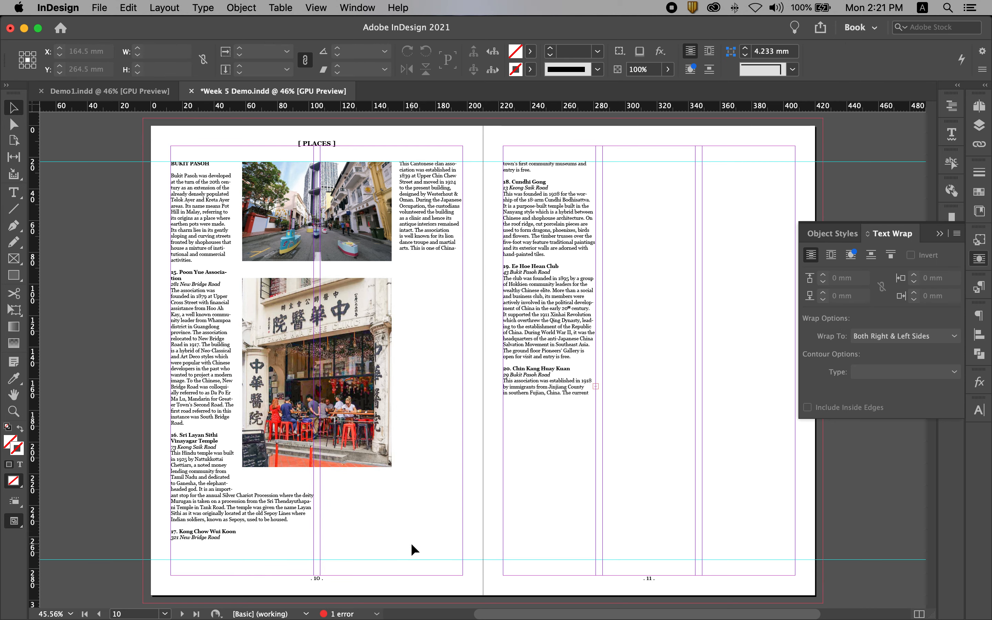
- Extend both text columns on page 10 downward, the first to the lower guide and the second to about 257 mm high
left_click(251, 522)
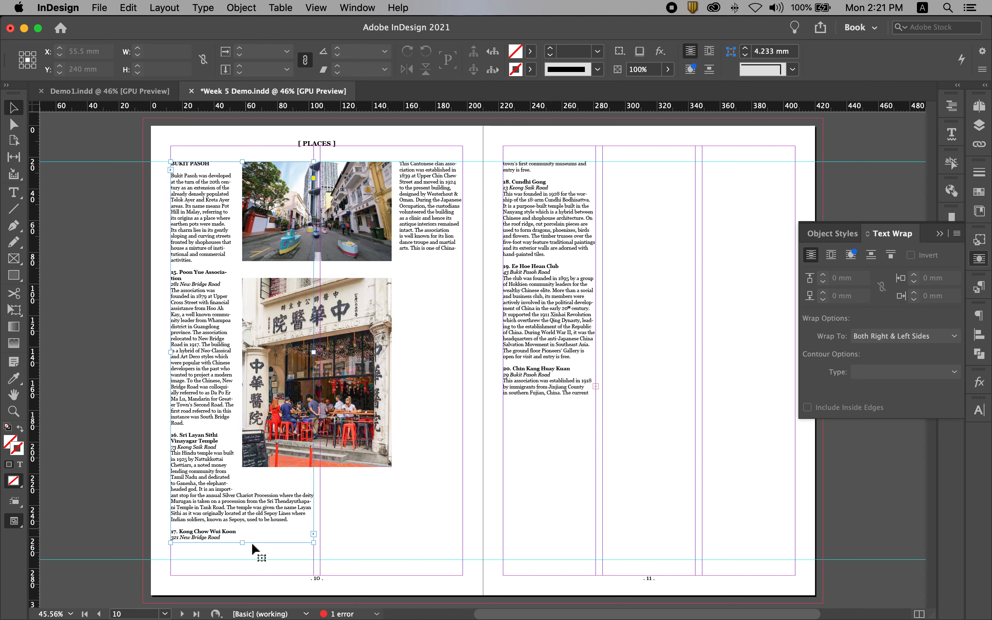
left_click_drag(244, 544, 243, 561)
left_click(422, 497)
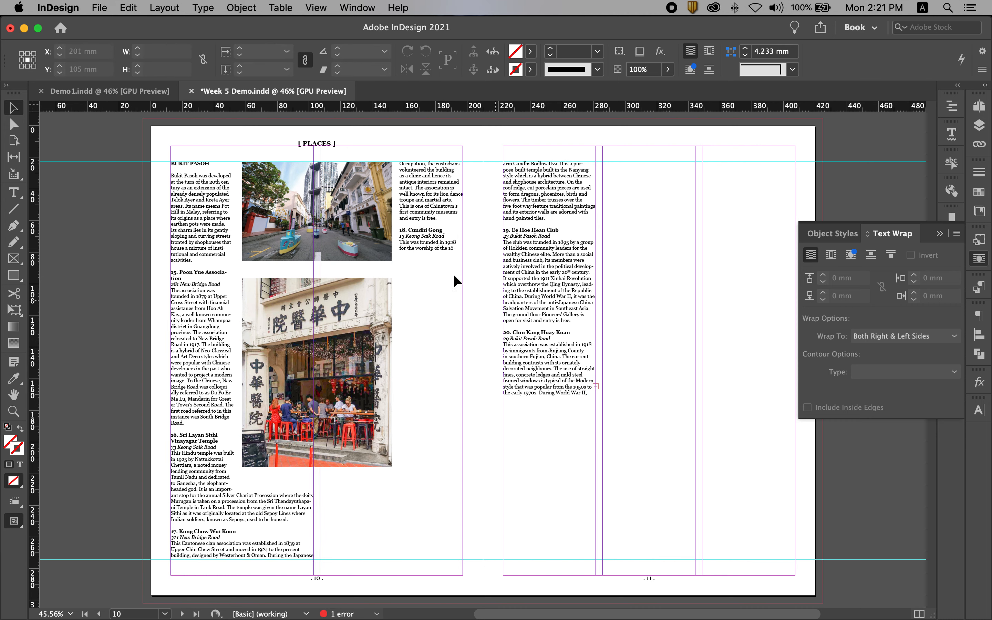
left_click(422, 233)
left_click_drag(392, 254, 398, 566)
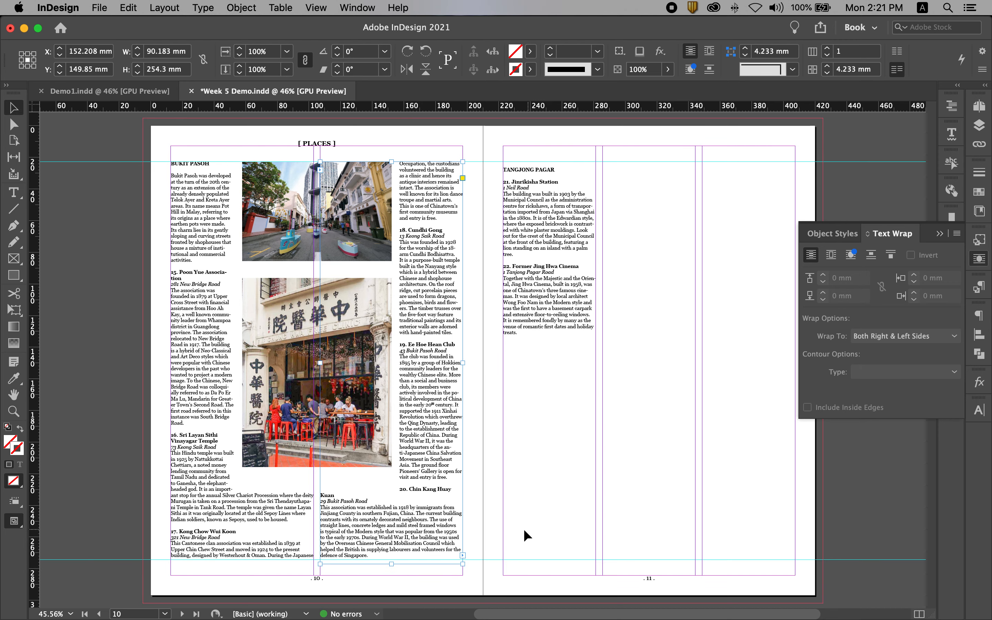
left_click_drag(393, 564, 395, 568)
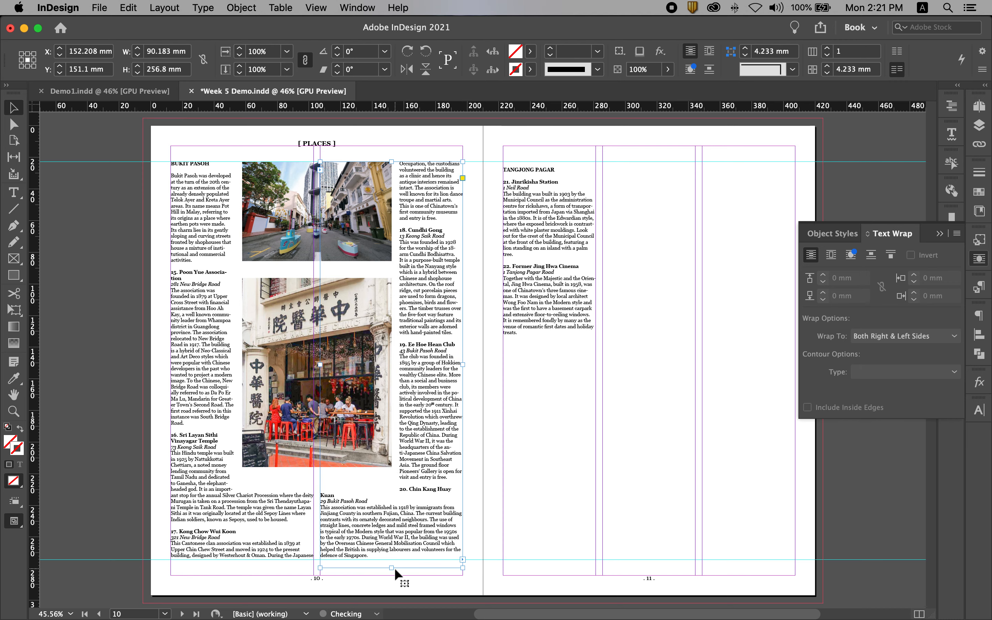
left_click(519, 508)
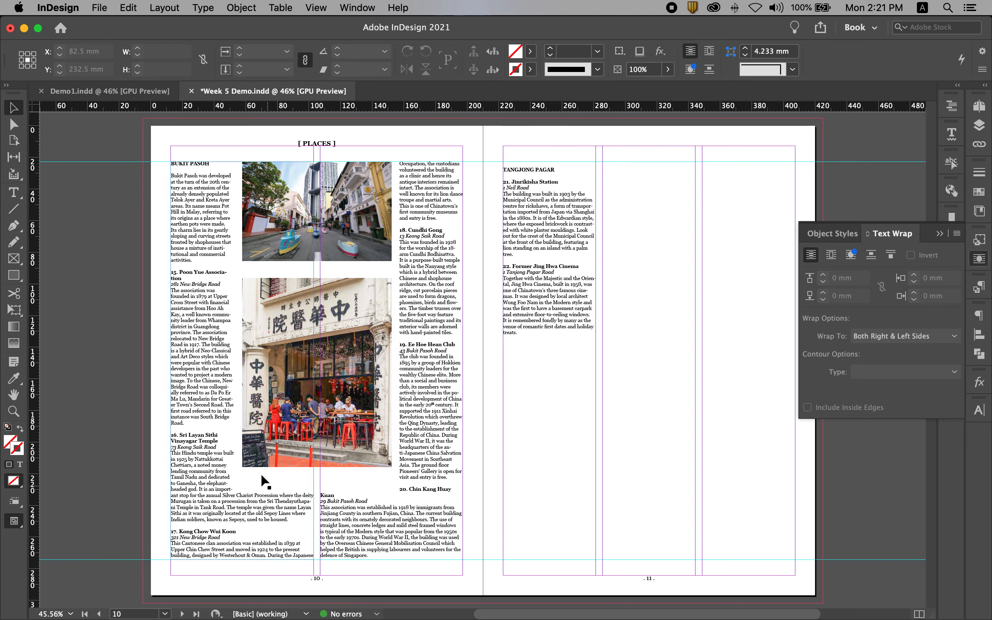
- Nudge the cafe photo up by about 1 mm and deselect it
left_click(270, 461)
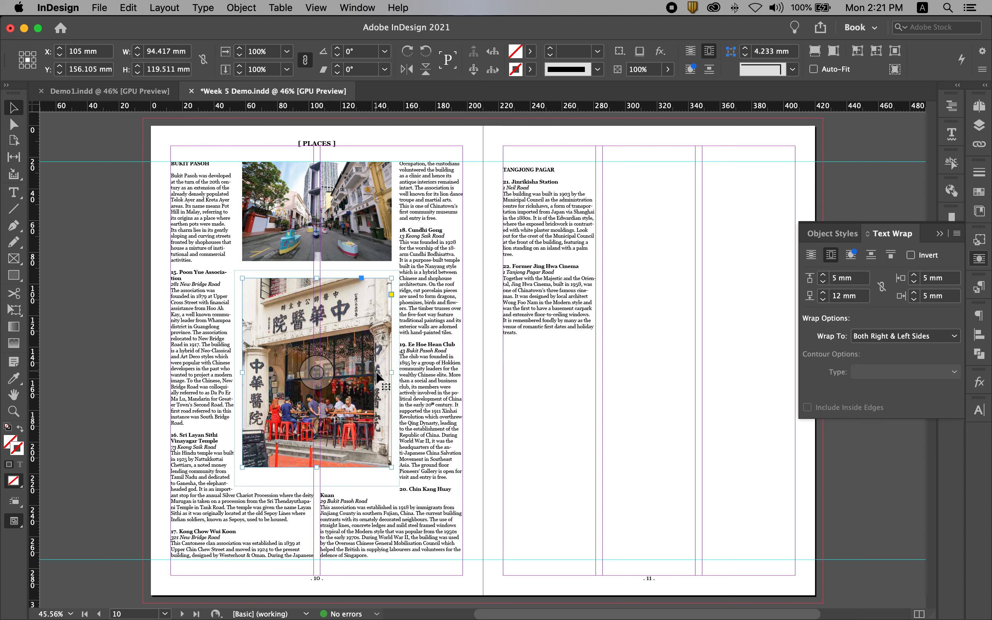
left_click(183, 292)
scroll(232, 312, "down", 5)
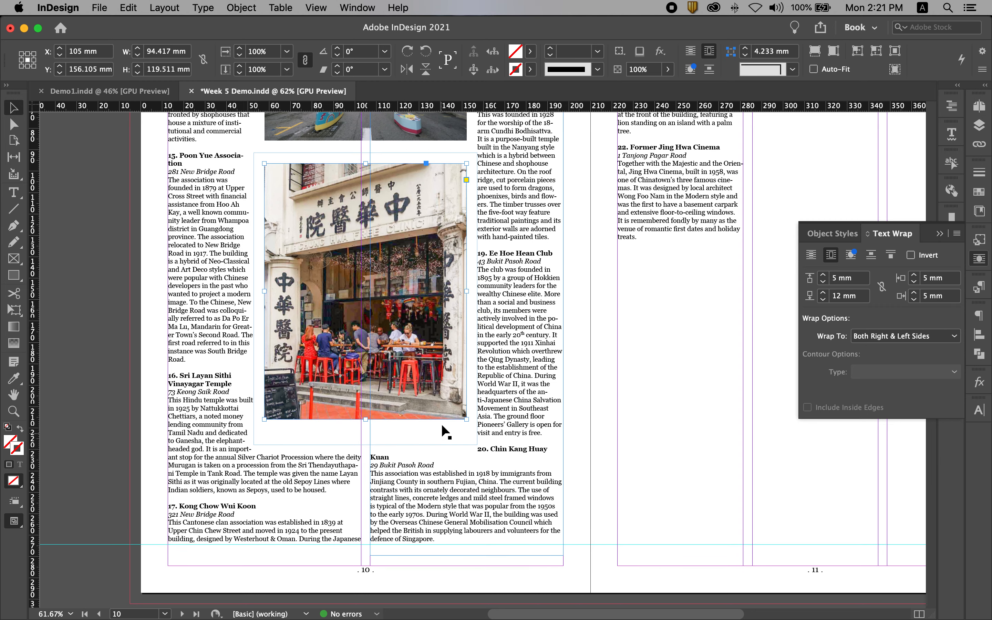
scroll(430, 401, "up", 1)
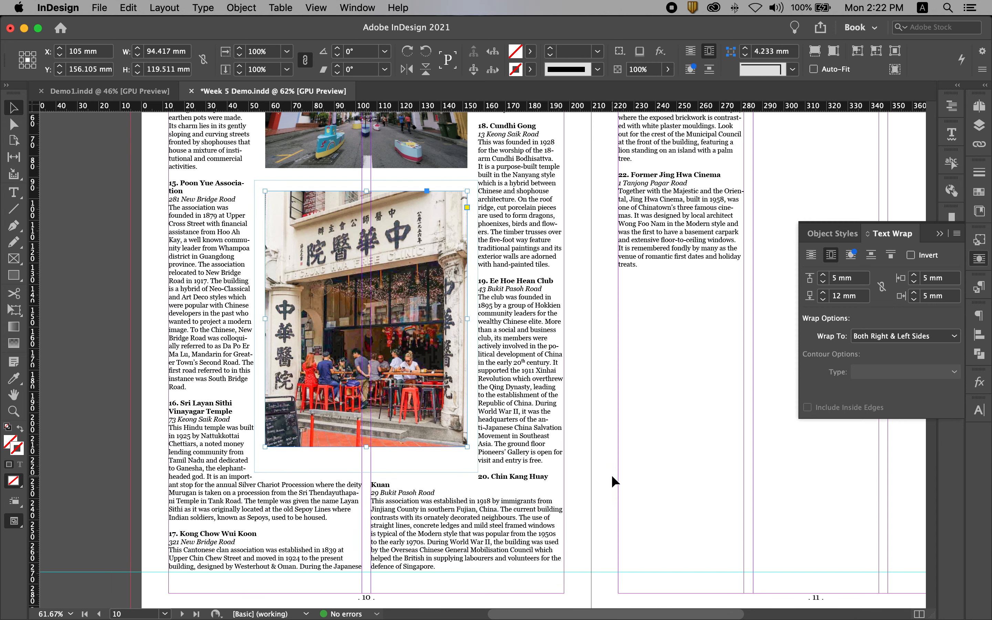
key("Up")
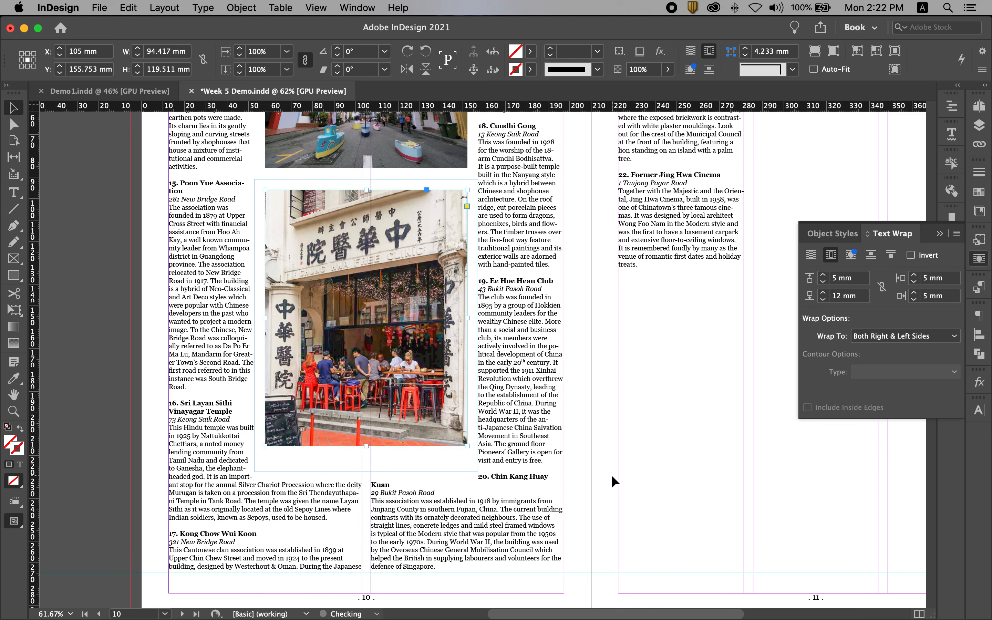
key("Up")
key("Up")
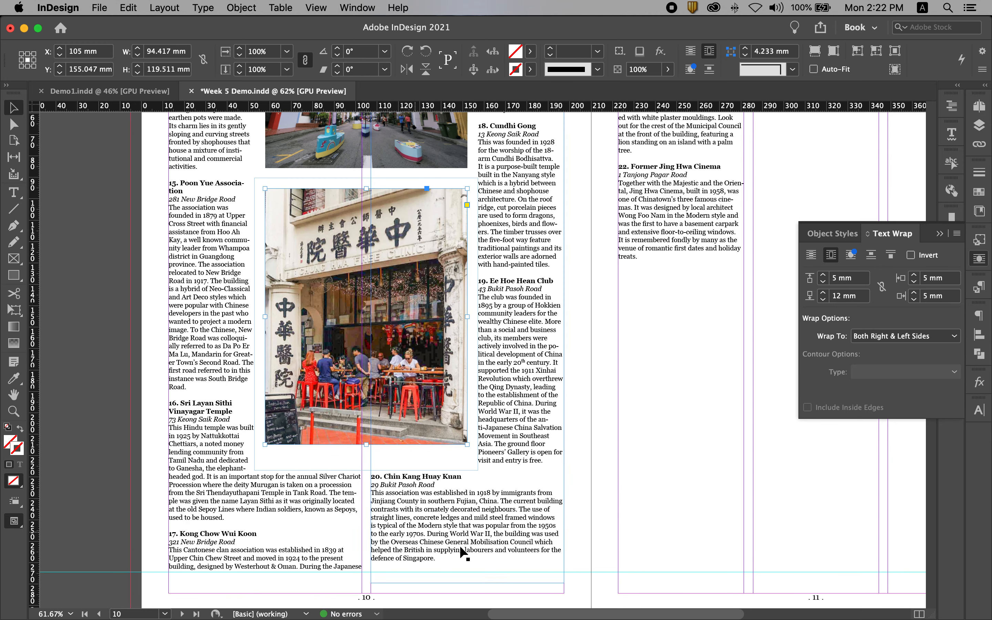
left_click(679, 530)
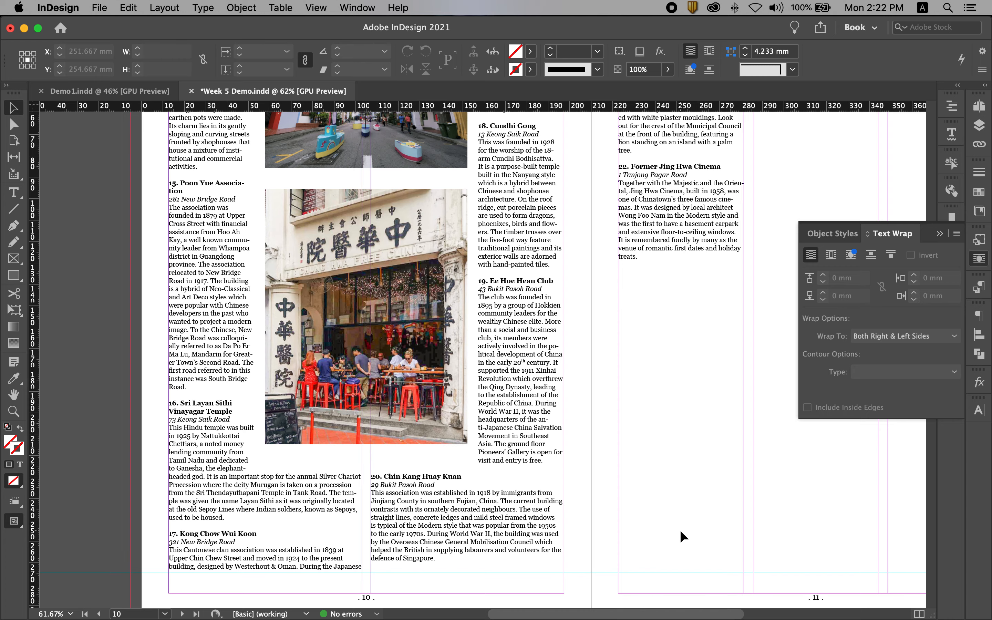
- Review the text flow and photo wrapping on pages 10-11, including with guides and frame edges hidden
scroll(680, 530, "up", 5)
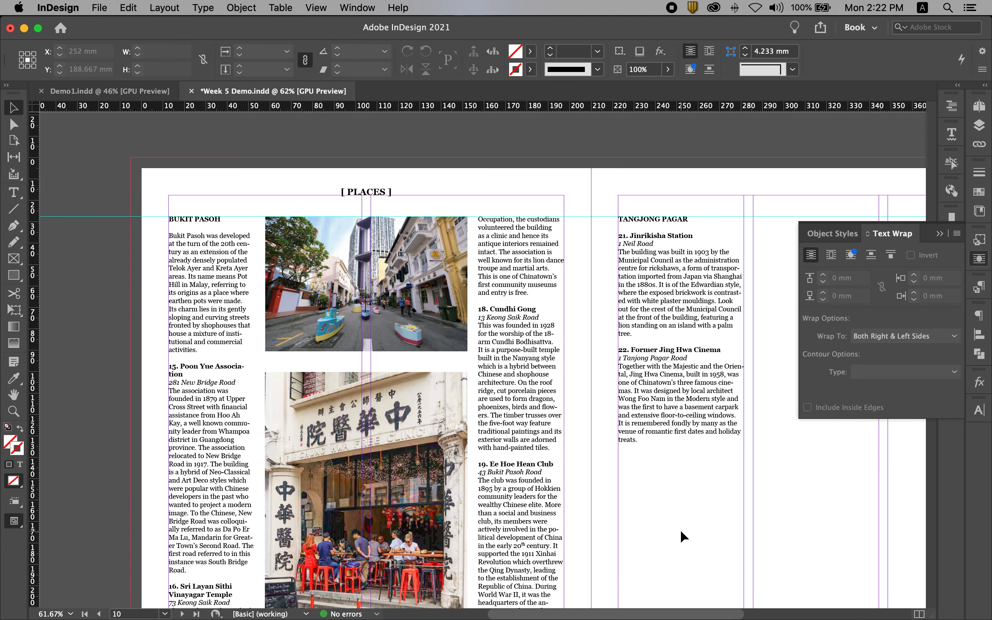
scroll(681, 530, "down", 5)
scroll(680, 530, "down", 2)
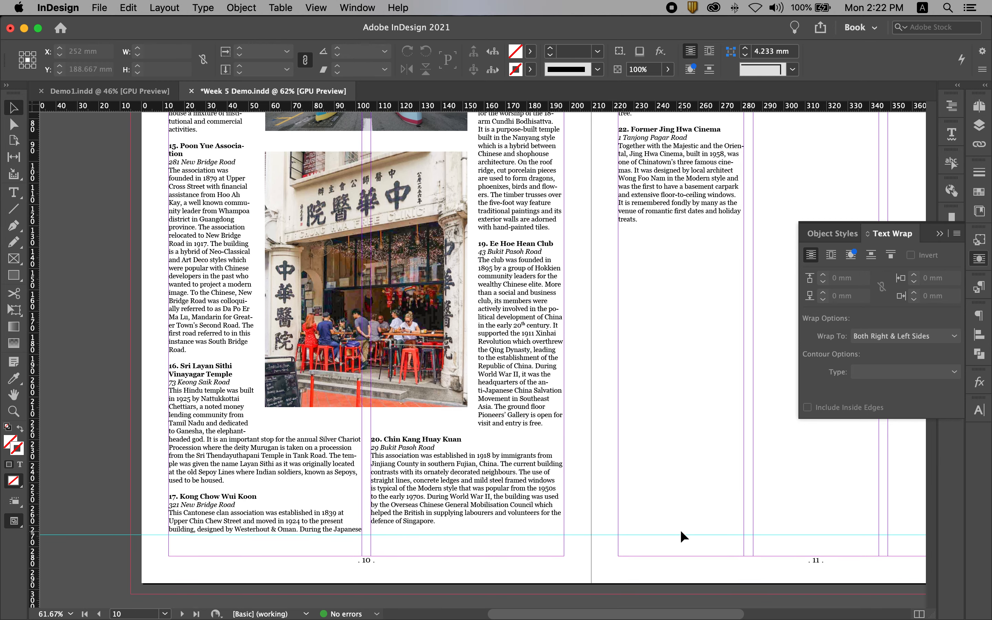
scroll(681, 530, "down", 2)
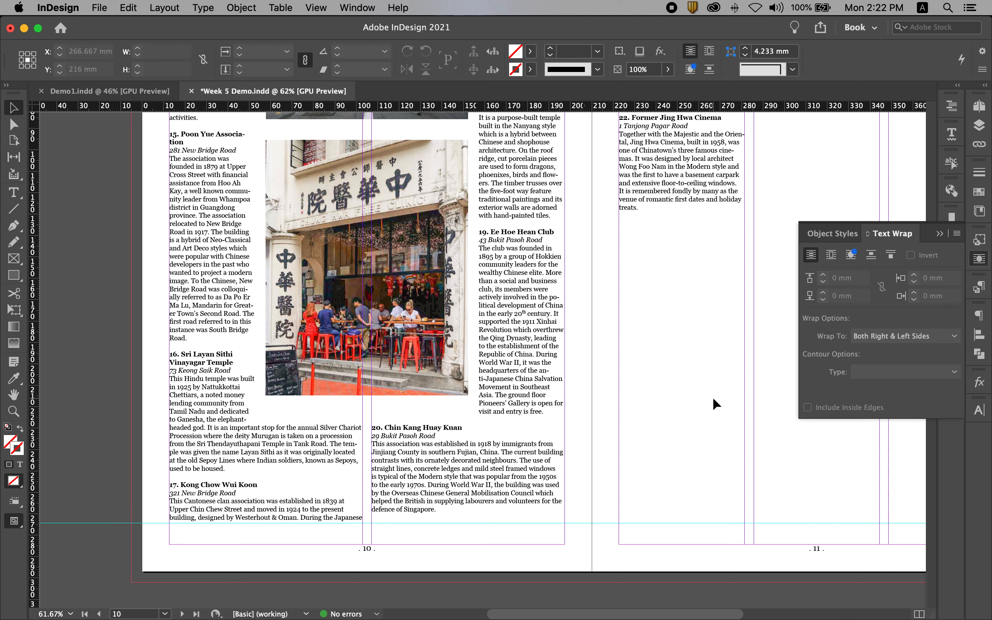
key("alt+super+0")
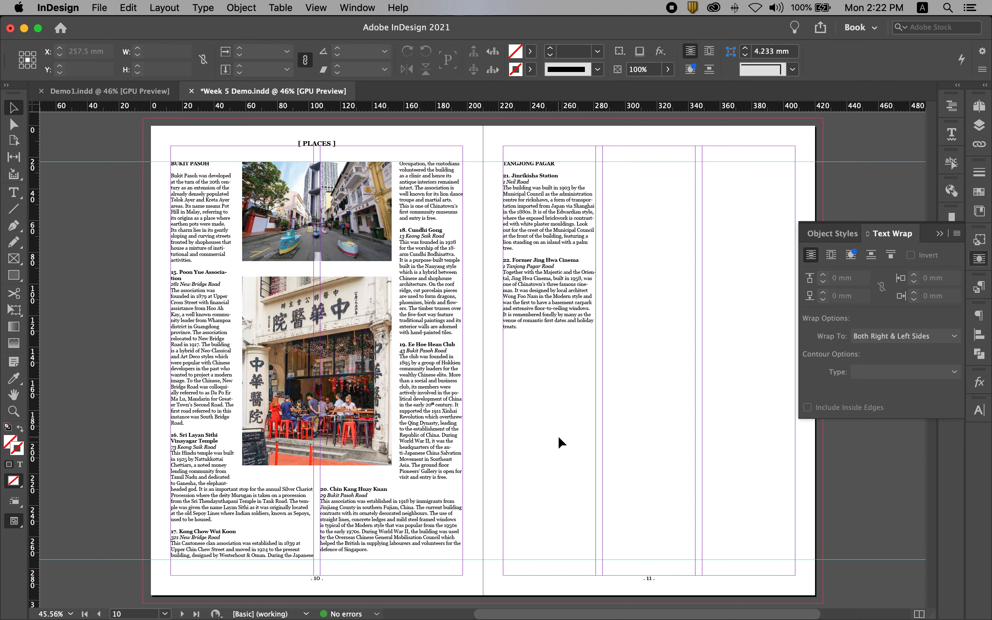
key("w")
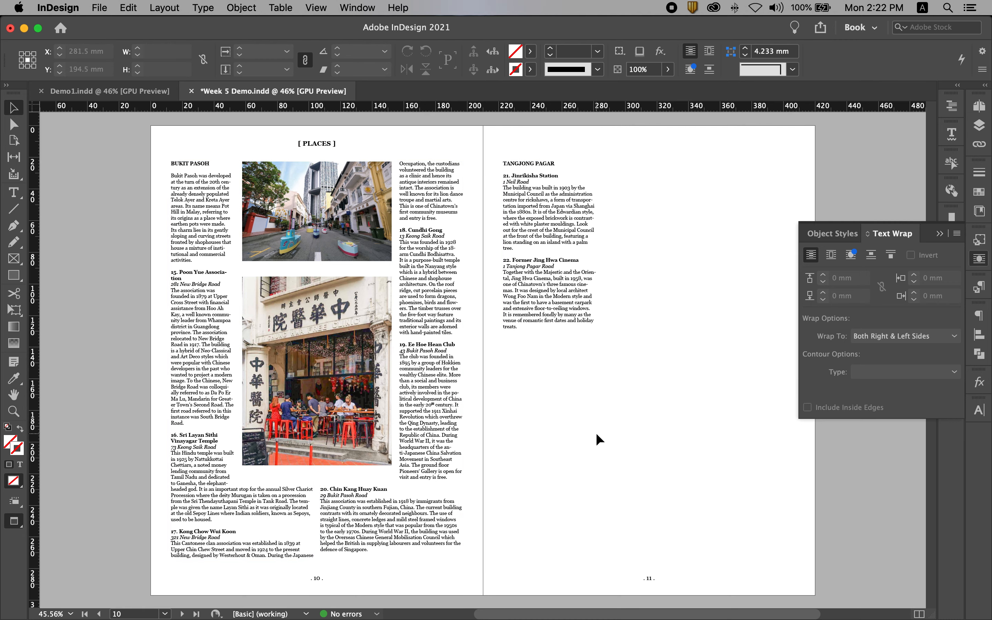
key("w")
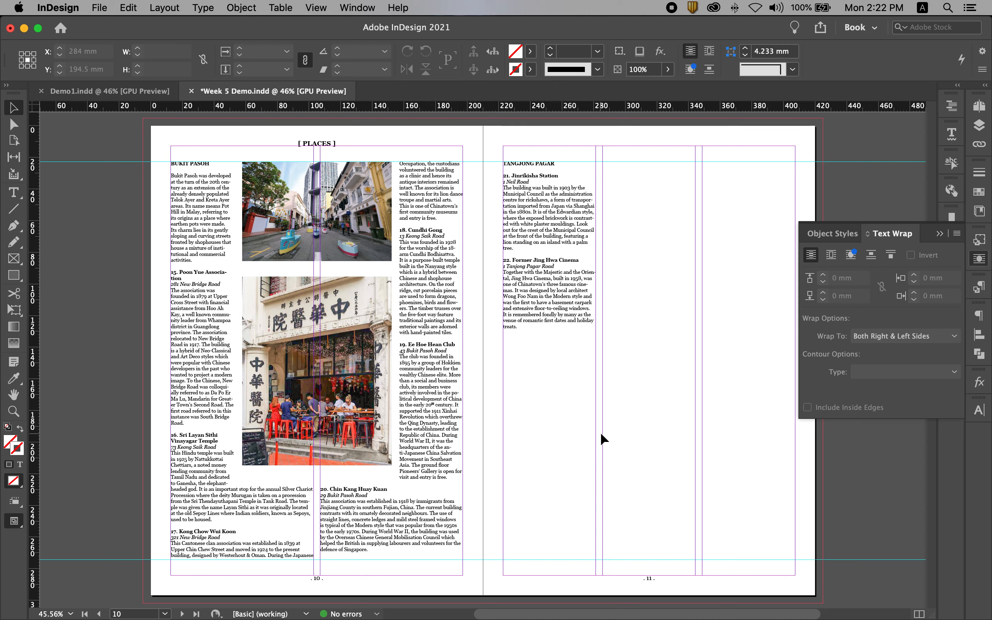
- Copy the italic photo caption from page 9 and paste it into the empty area of page 11
left_click(979, 105)
double_click(878, 322)
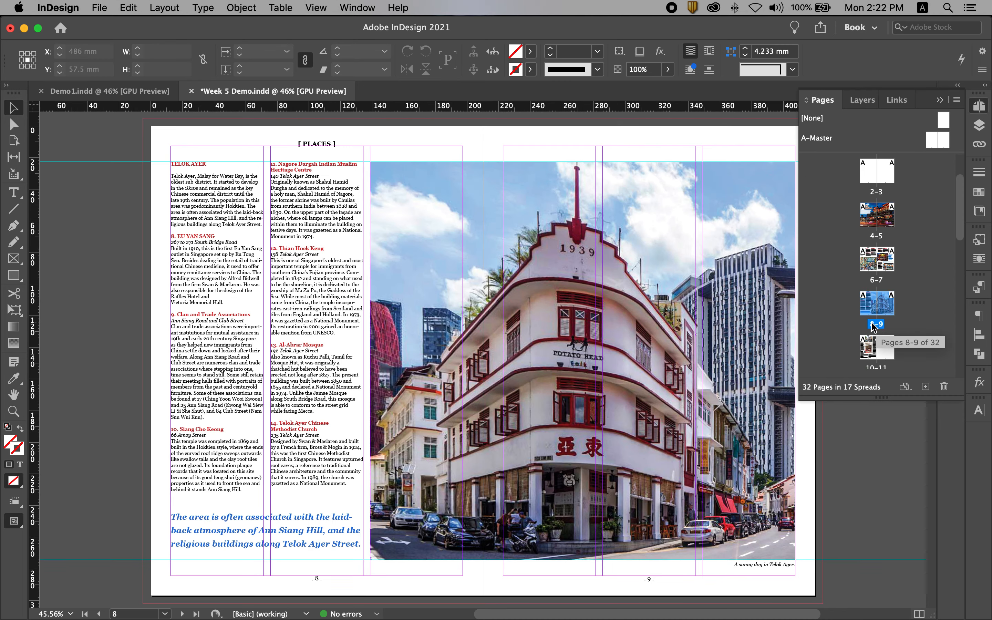
left_click(779, 565)
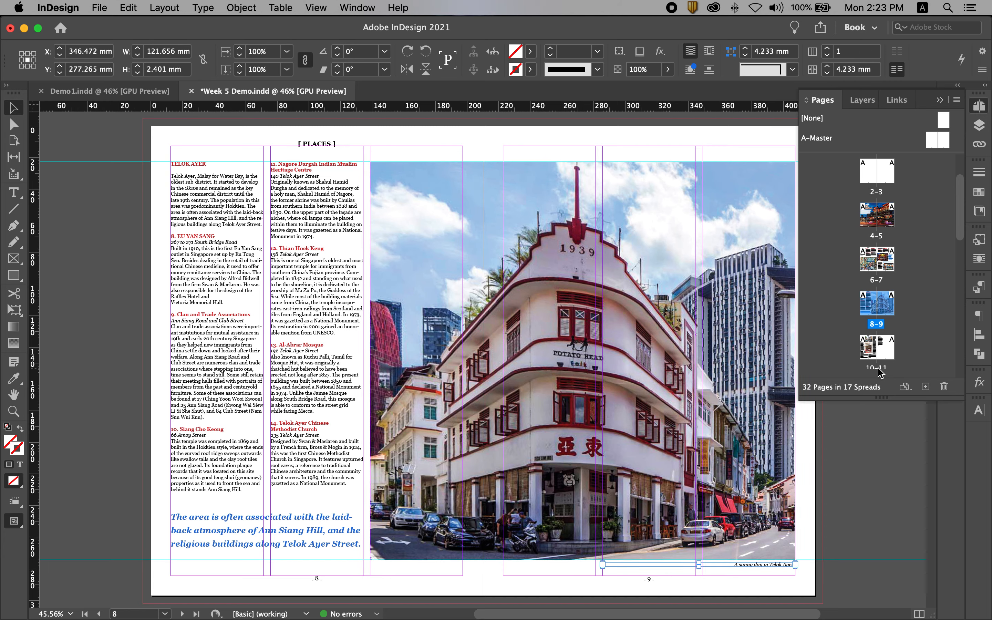
double_click(878, 349)
key("cmd+v")
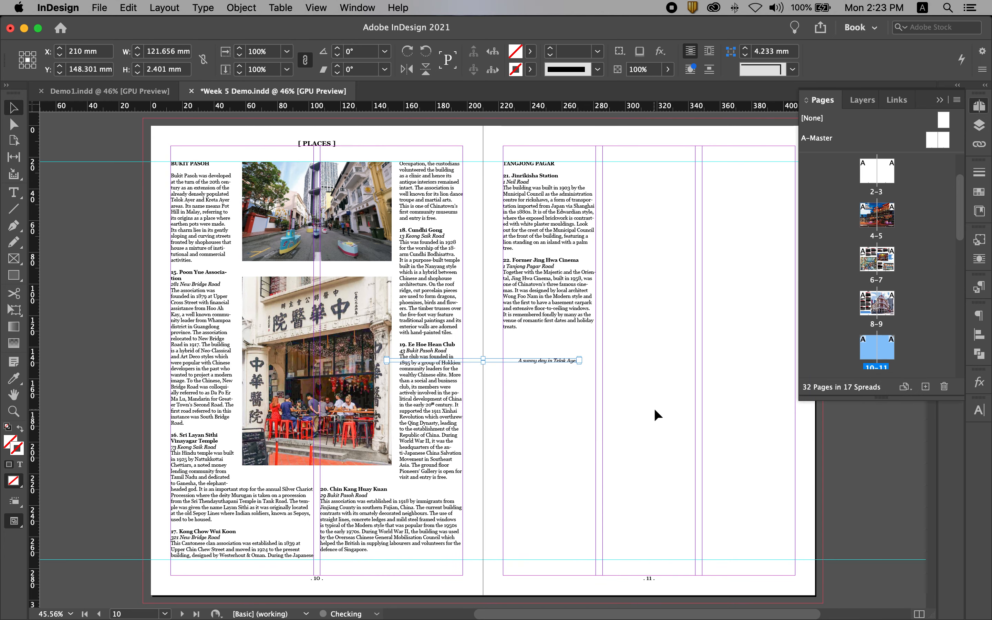
left_click_drag(552, 359, 683, 392)
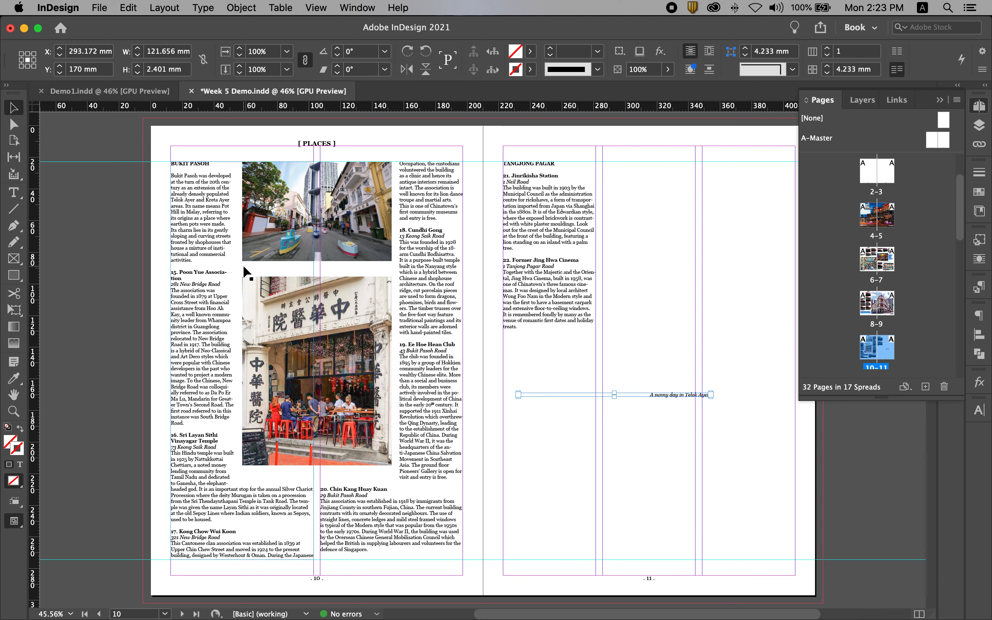
- Left-align the text of the copied caption on page 11
double_click(675, 394)
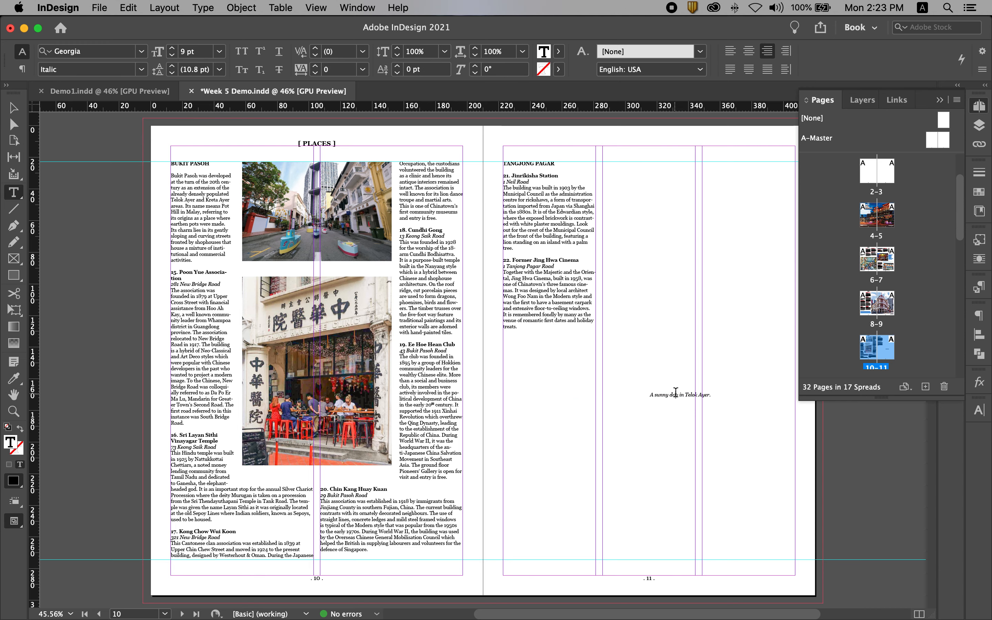
left_click(733, 57)
key("Escape")
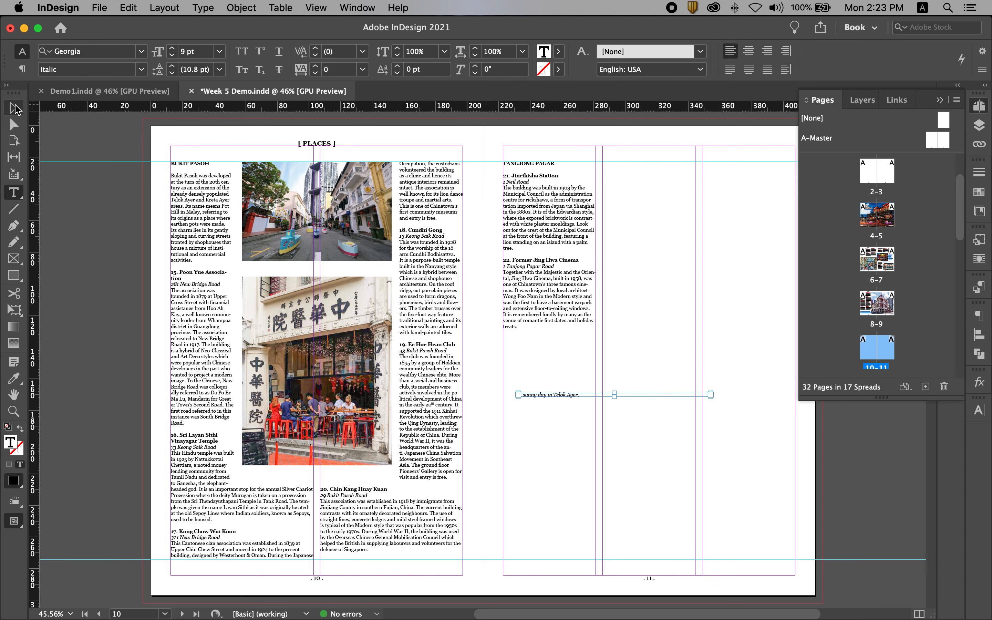
- Replace the caption text with "Playscape at Bukit Pasoh." and shrink its frame to about 62 mm wide and 2.4 mm high
double_click(548, 394)
key("super+a")
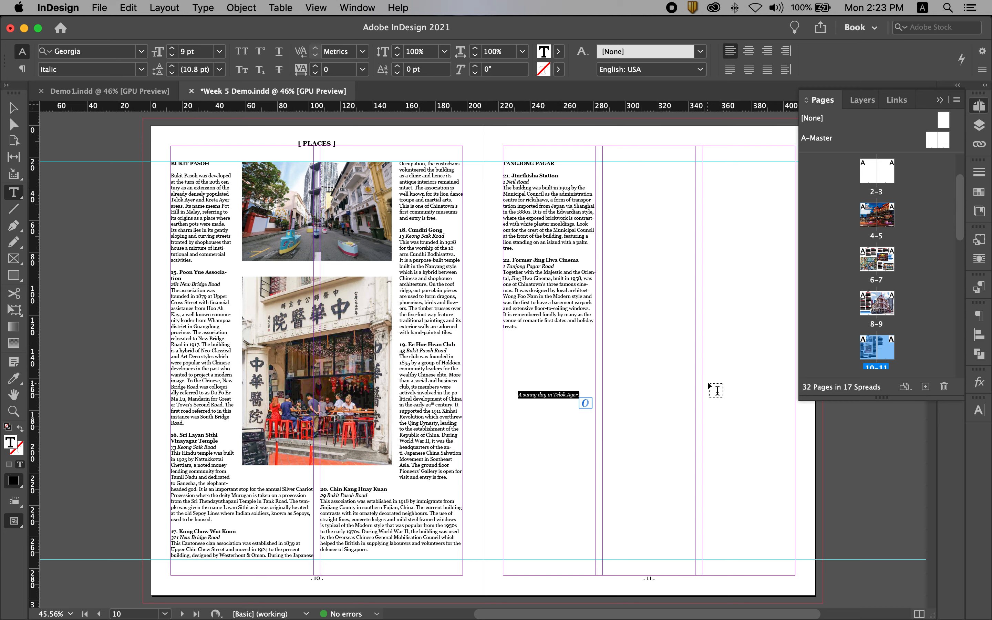
type("Pl")
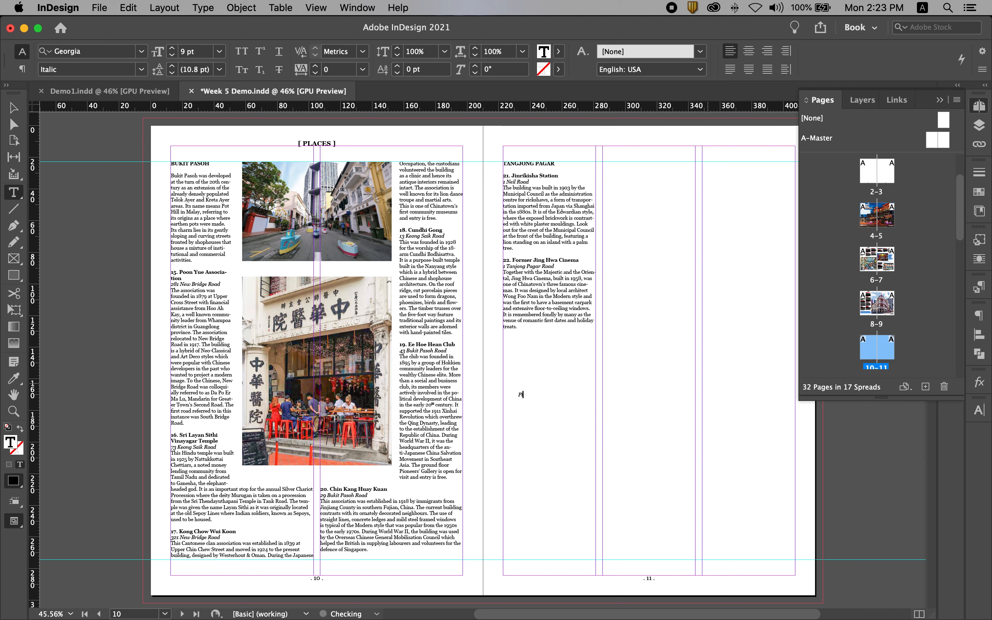
type("ayscape at Bukit Pasoh.")
left_click(13, 108)
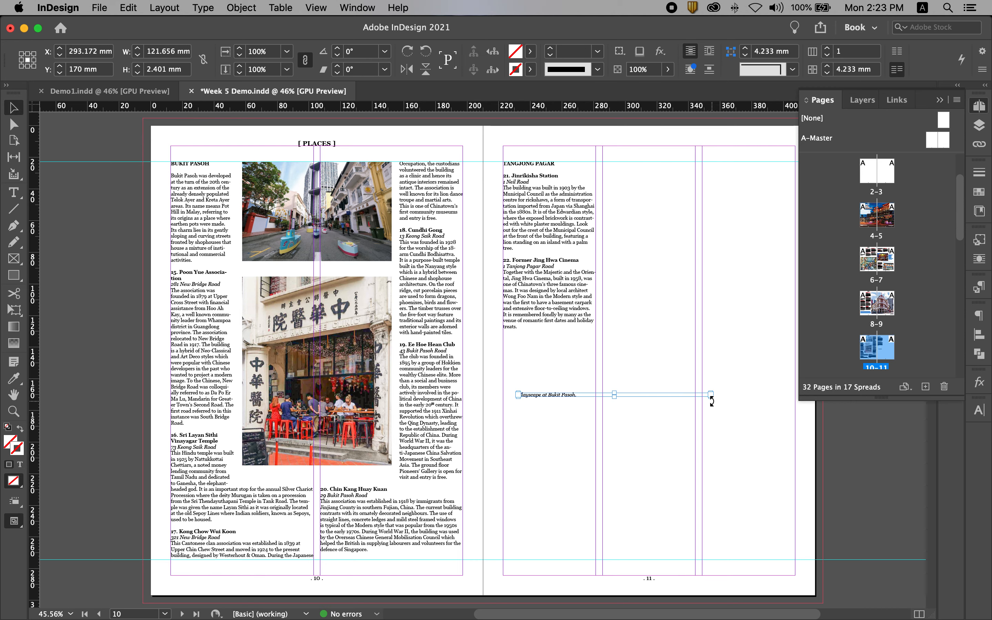
left_click_drag(710, 397, 618, 410)
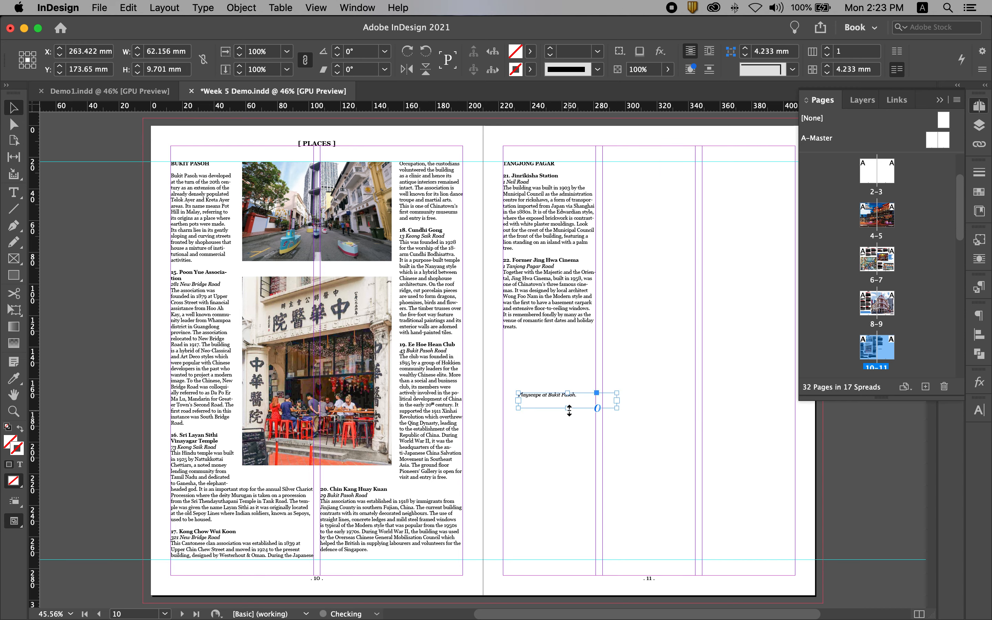
left_click(569, 417)
- Try placing the caption directly beneath the Bukit Pasoh photo on page 10, and undo the move
left_click_drag(560, 398, 280, 274)
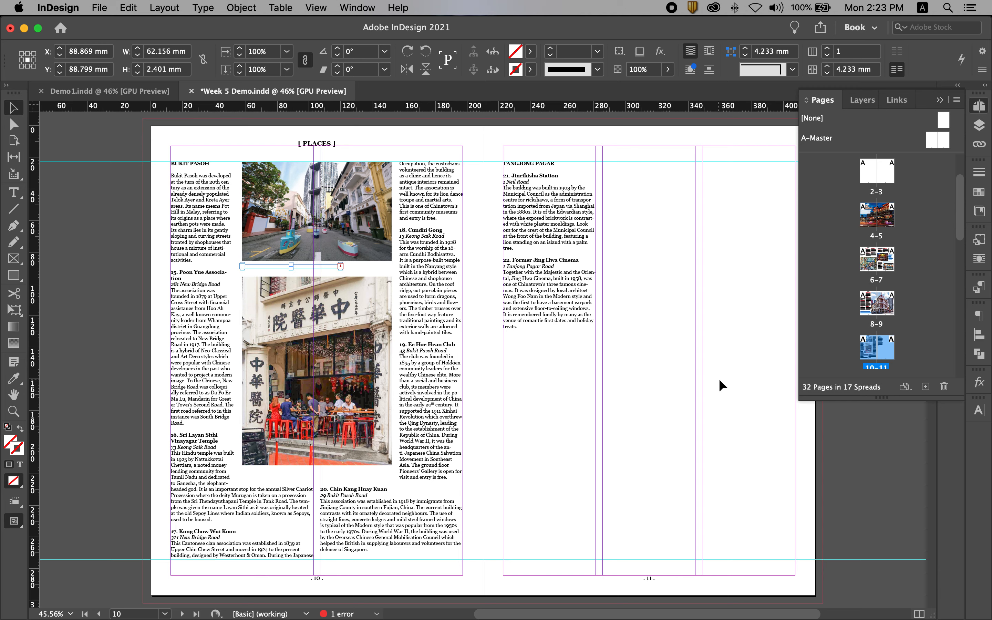
key("super+z")
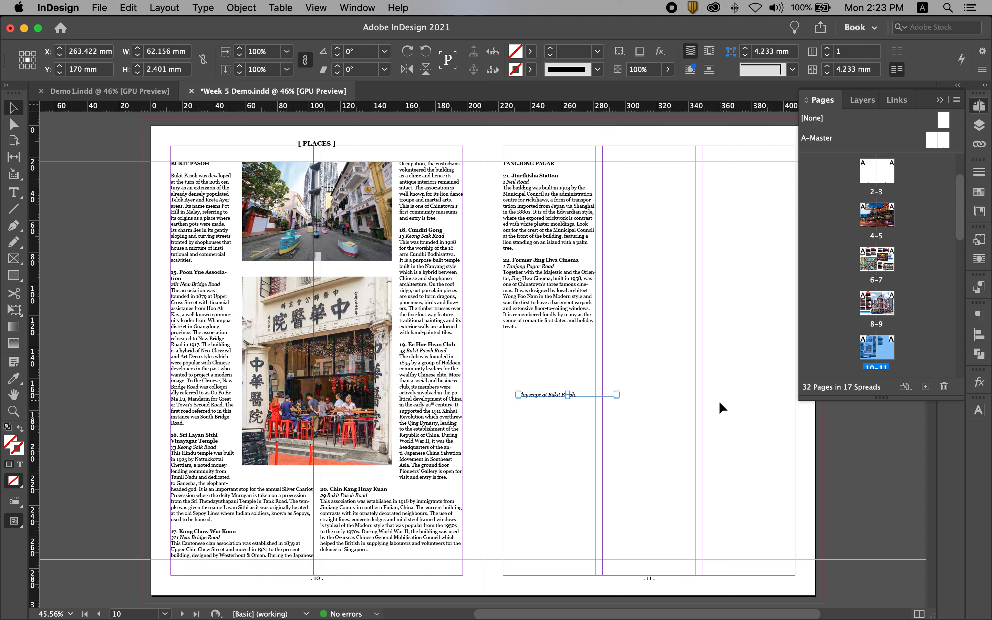
left_click(718, 401)
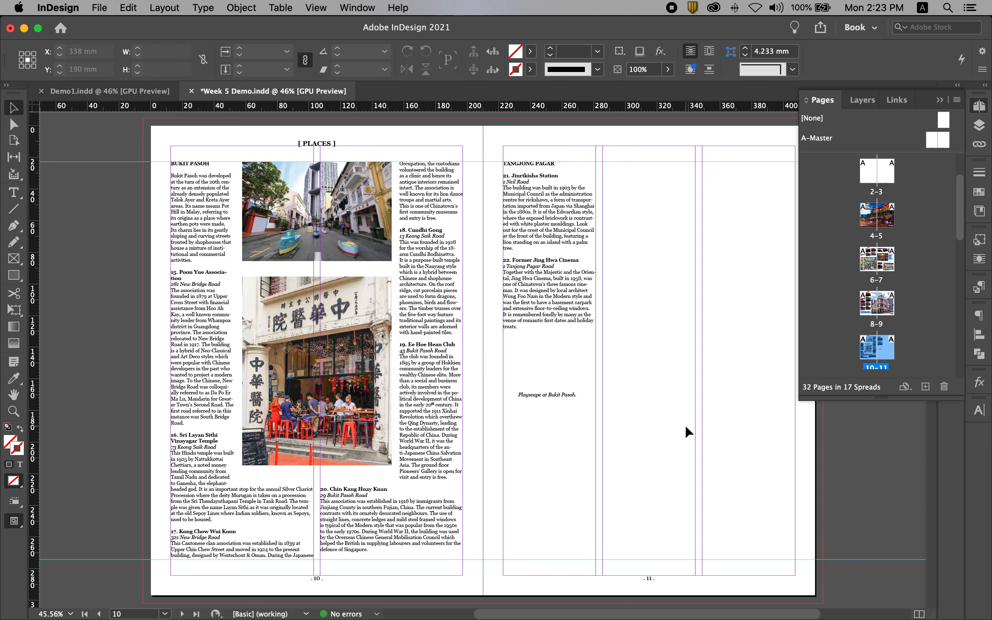
- Align the "Playscape at Bukit Pasoh." caption with page 11's left margin and set its text frame to ignore text wrap
left_click_drag(539, 396, 527, 400)
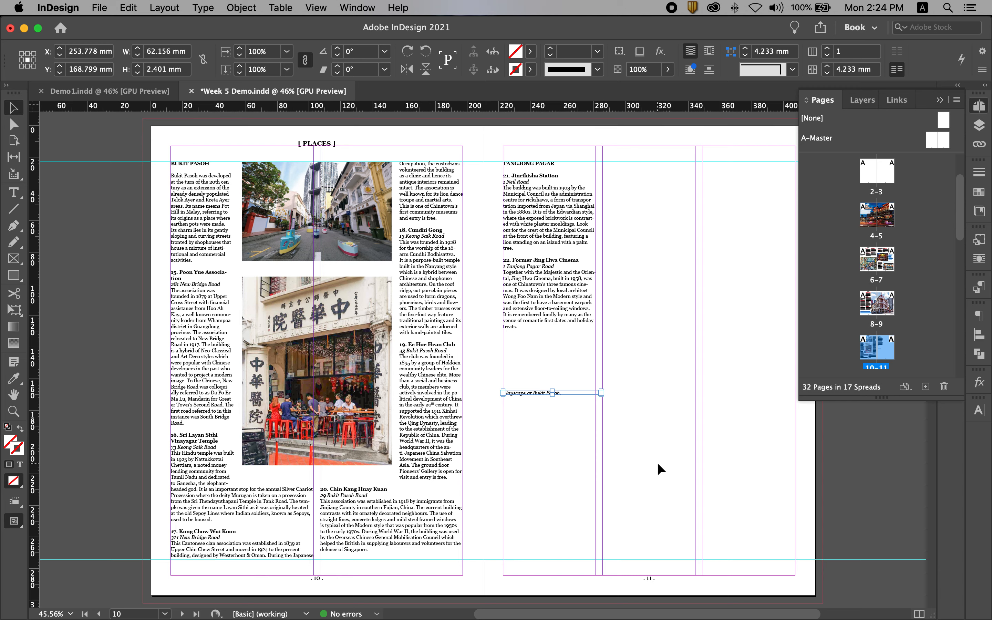
left_click(668, 428)
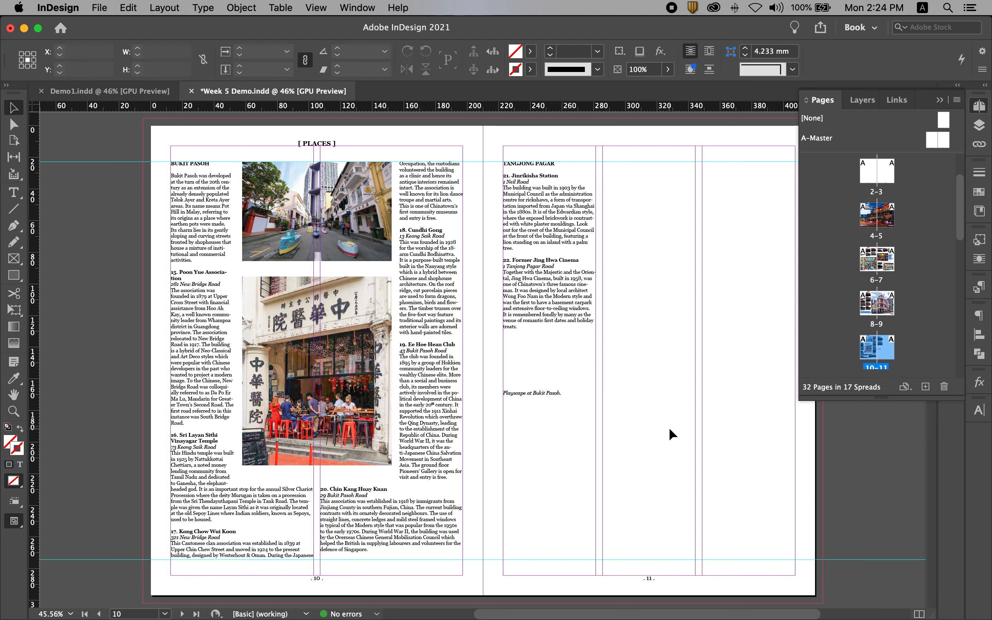
left_click(518, 393)
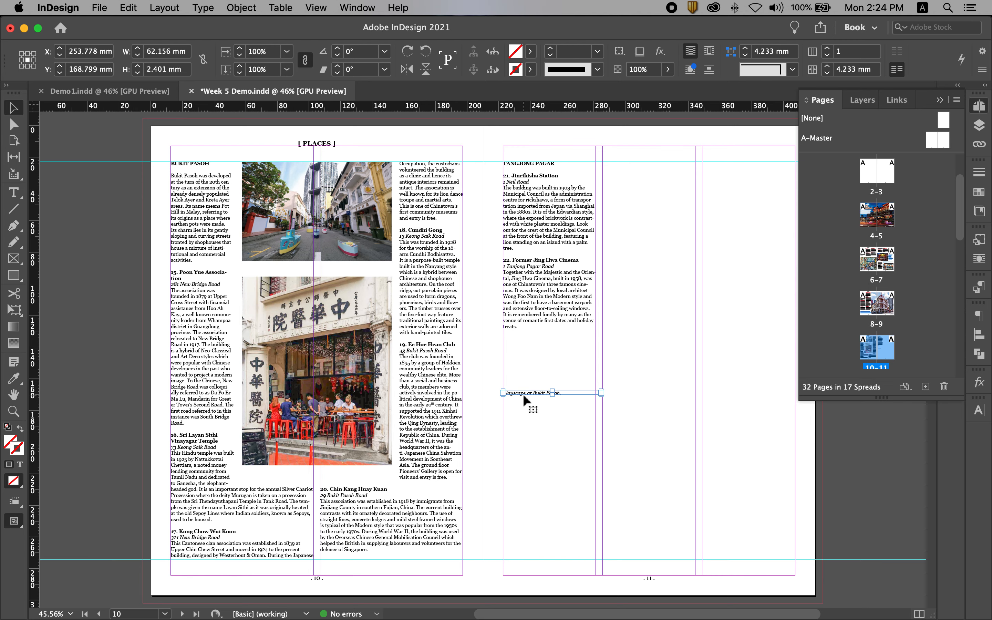
right_click(522, 392)
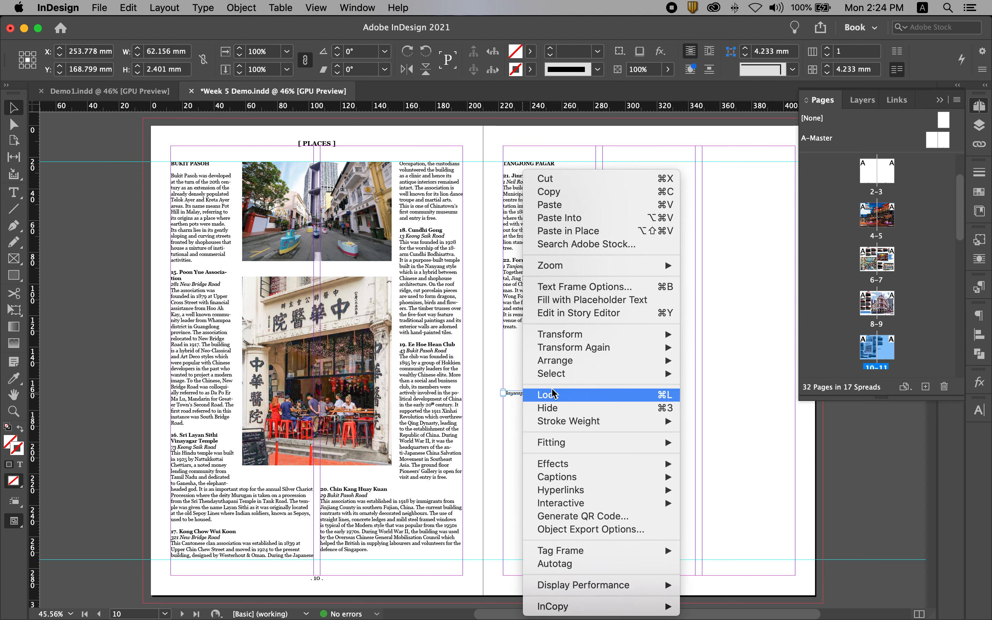
left_click(595, 287)
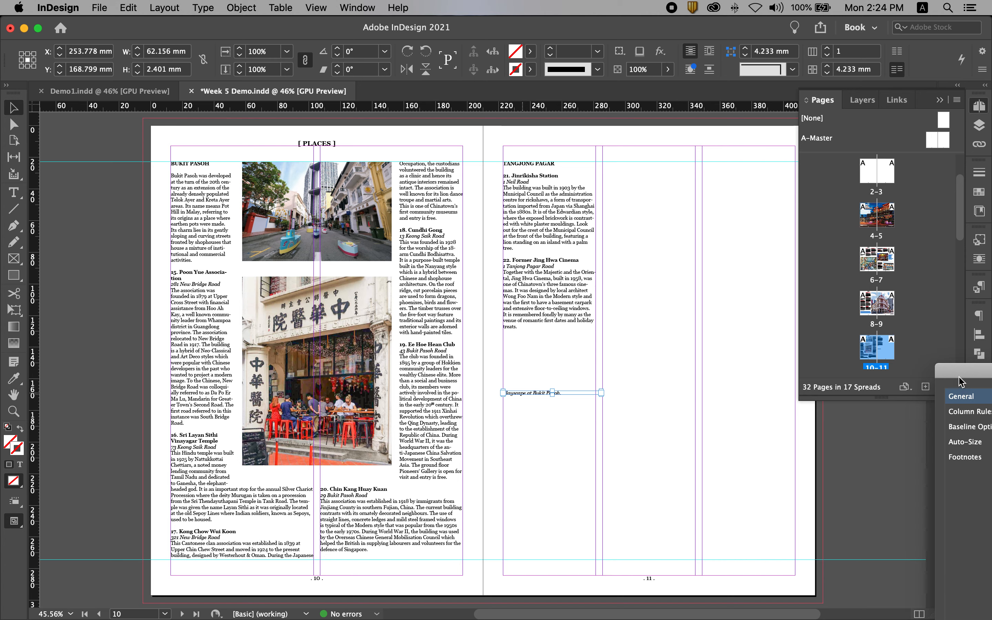
left_click_drag(798, 327, 512, 127)
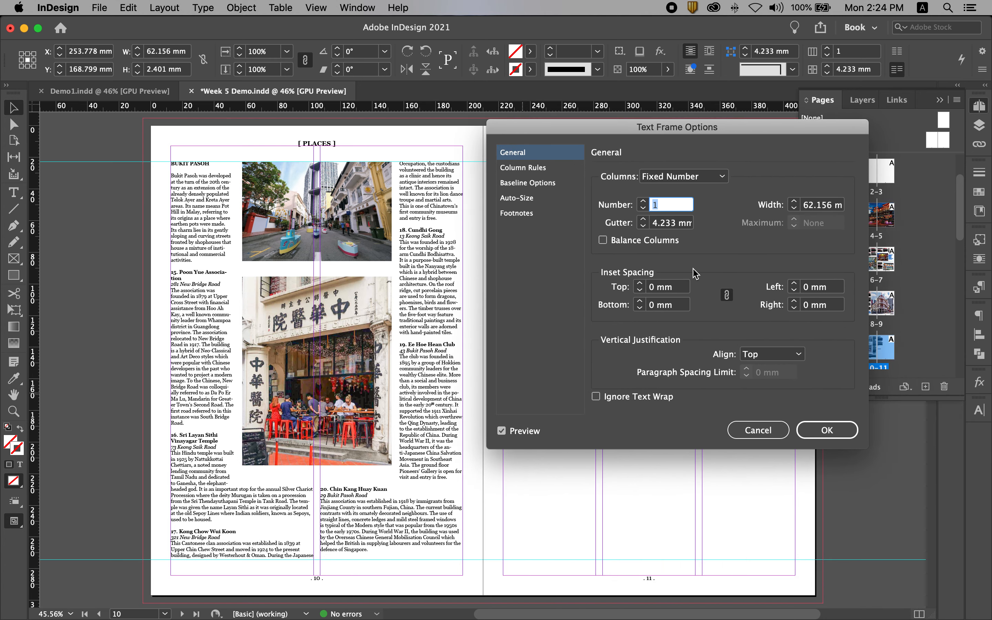
left_click(597, 396)
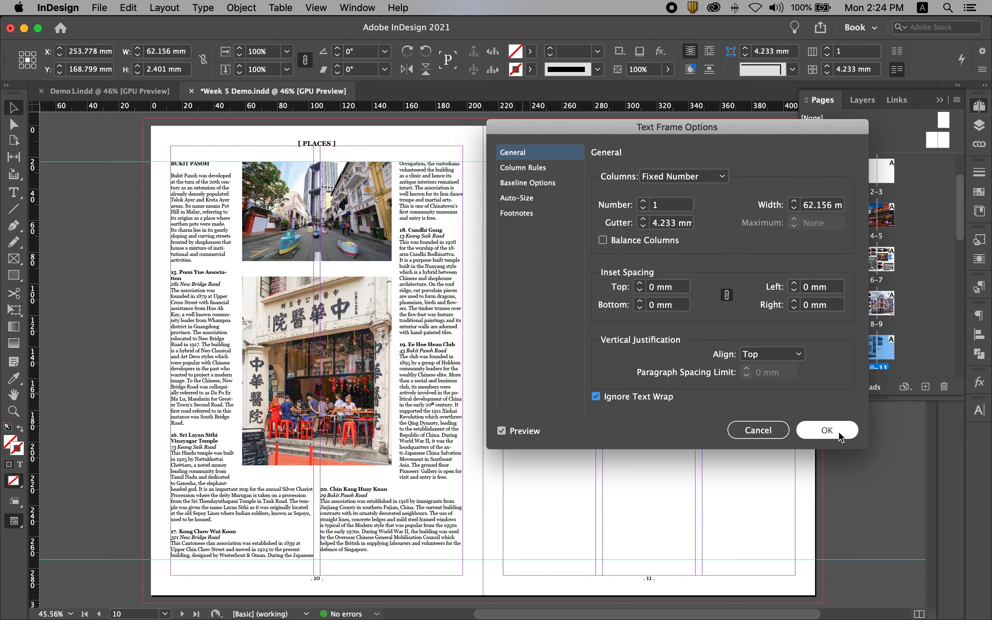
left_click(831, 432)
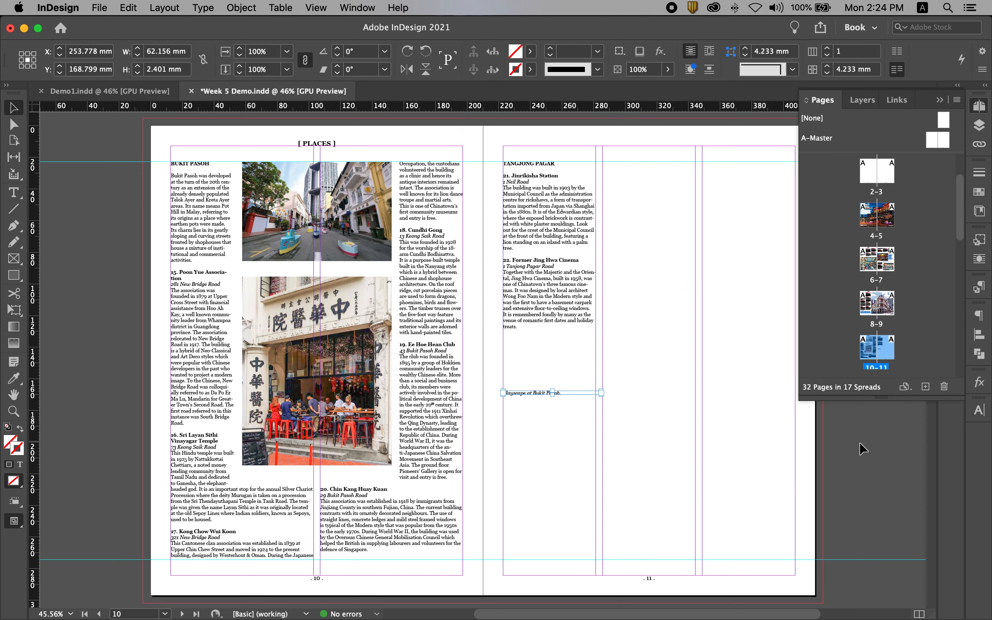
- Move the caption beneath the Bukit Pasoh street photo on page 10, aligned with its left edge, and nudge it down for a small gap
left_click(666, 413)
left_click(545, 393)
left_click_drag(527, 392, 269, 266)
left_click_drag(214, 229, 394, 312, "super")
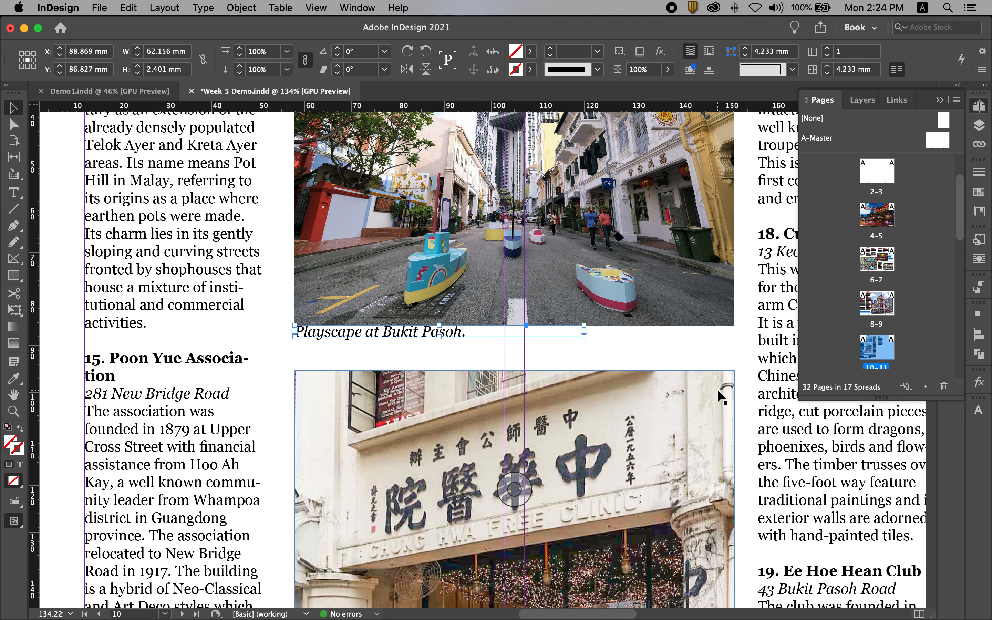
key("Down")
key("Down")
key("Down")
key("Down")
key("Down")
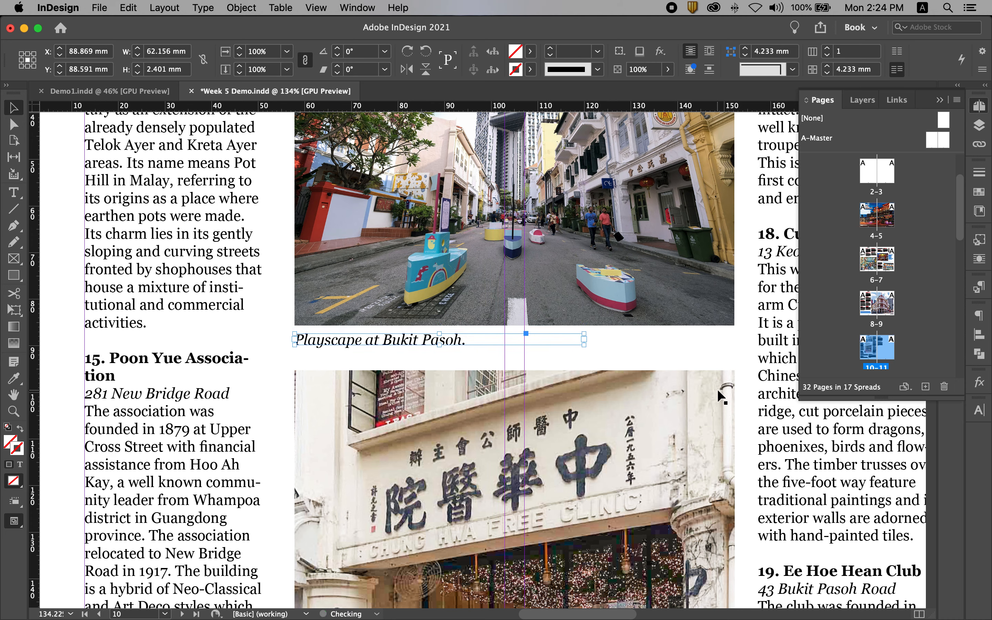
key("super+alt+0")
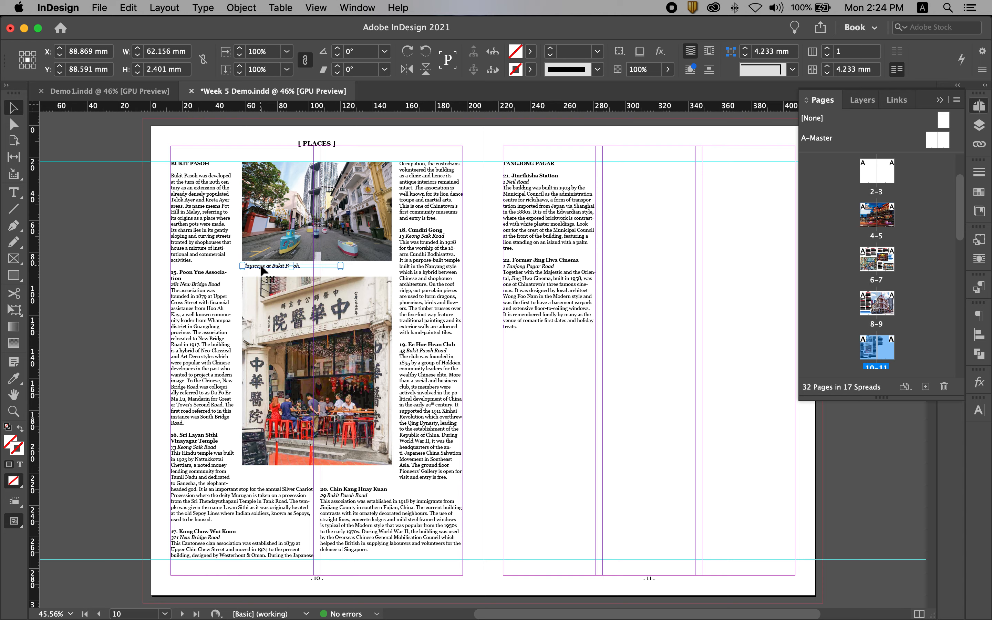
- Duplicate the caption straight down to beneath the clinic photo on page 10 and nudge it slightly below the image
left_click_drag(261, 267, 261, 474)
left_click_drag(228, 440, 515, 478)
key("Down")
key("Down")
key("Down")
key("Down")
key("Down")
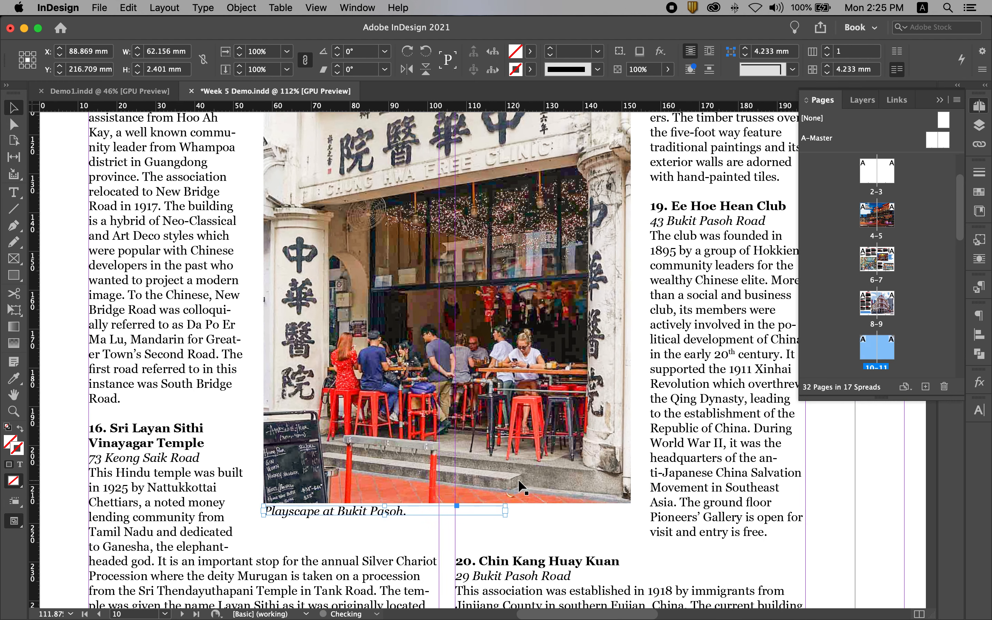
- Replace the duplicated caption's text with "Clear Chinese influence seen in architecture here."
double_click(359, 514)
key("super+a")
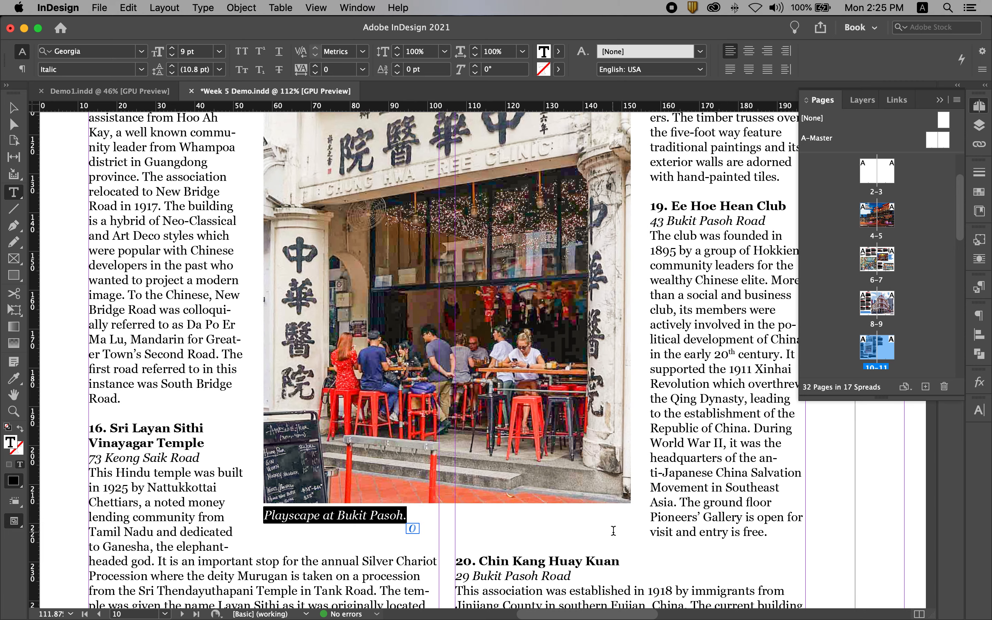
scroll(447, 431, "up", 3)
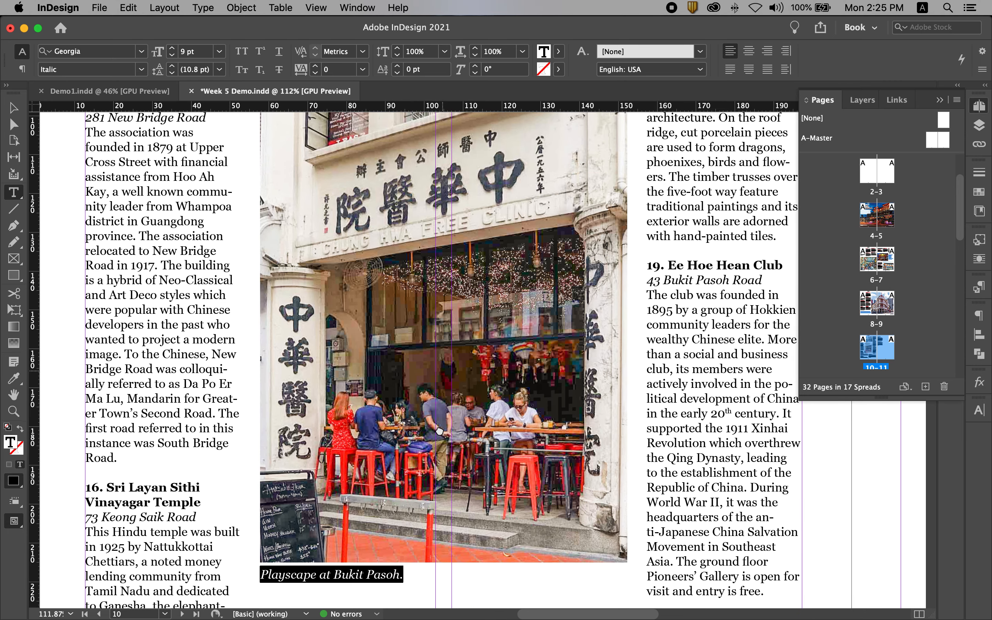
type("C")
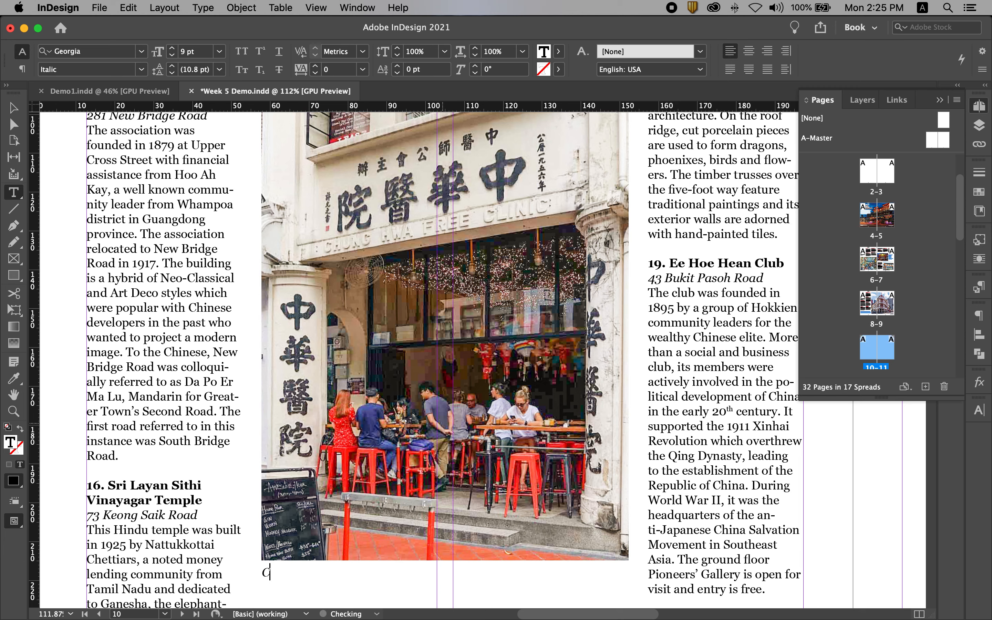
type("lear Chinese influence")
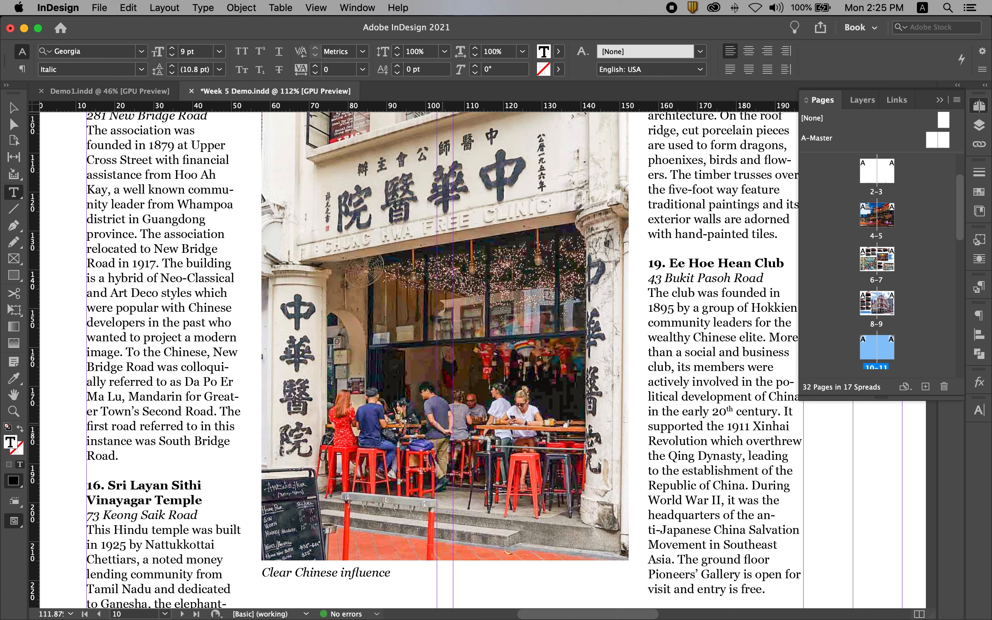
type(" seen in architecture")
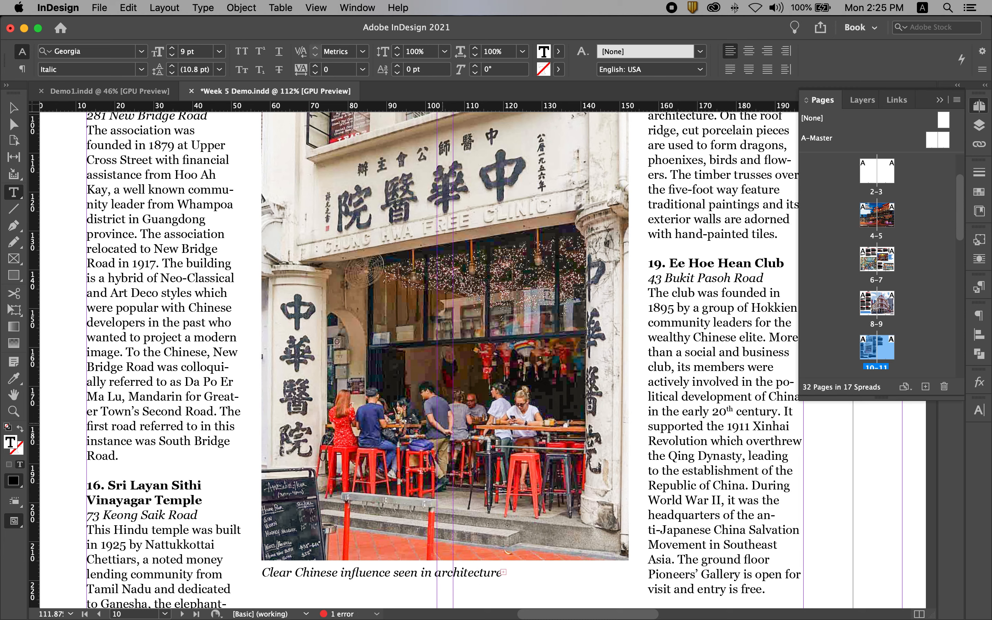
- Enlarge the clinic photo's caption frame to fit its full text, about 70 mm wide and 2.4 mm high
key("Escape")
left_click_drag(505, 578, 597, 590)
double_click(597, 590)
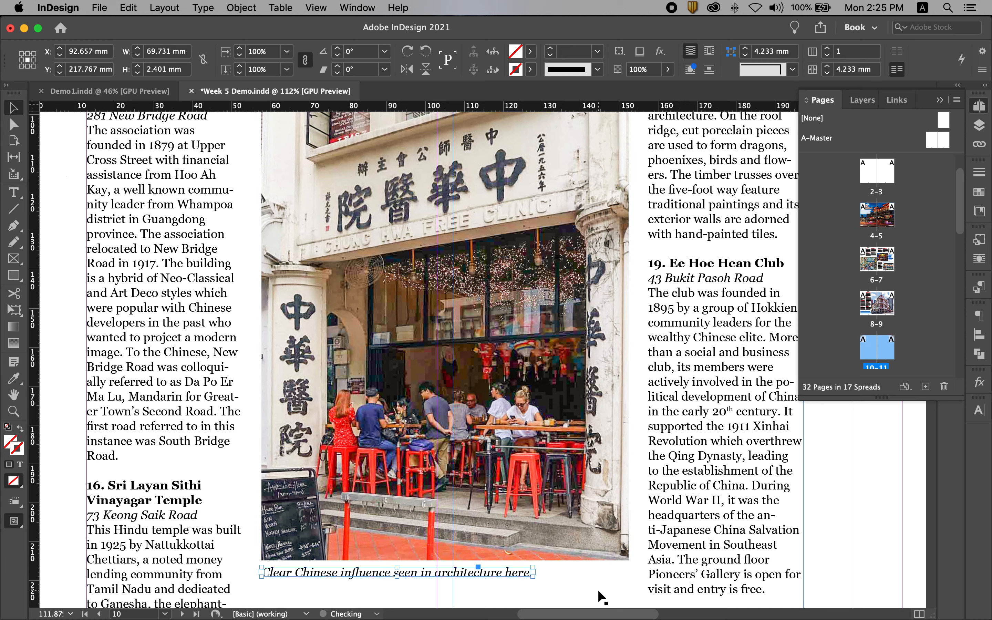
key("super+alt+0")
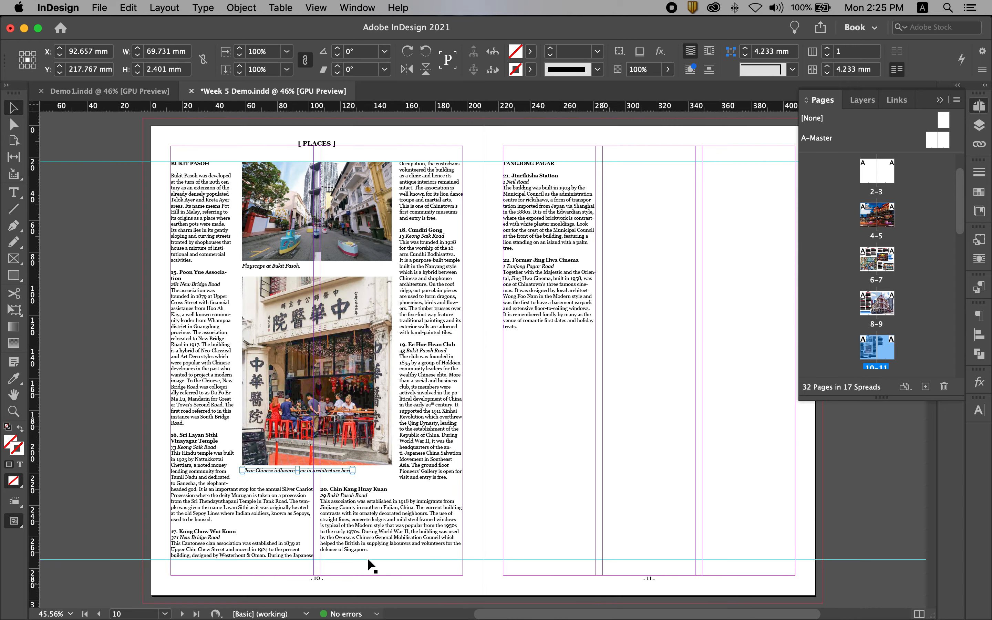
left_click(561, 464)
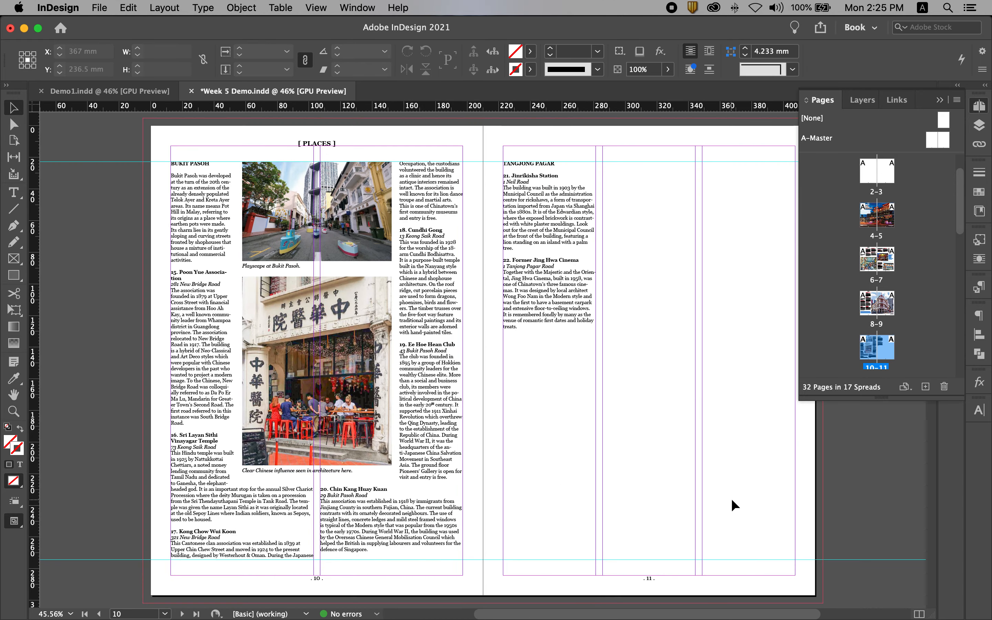
- Preview the spread without guides and force a line break before "Association" in the heading of entry 15
key("w")
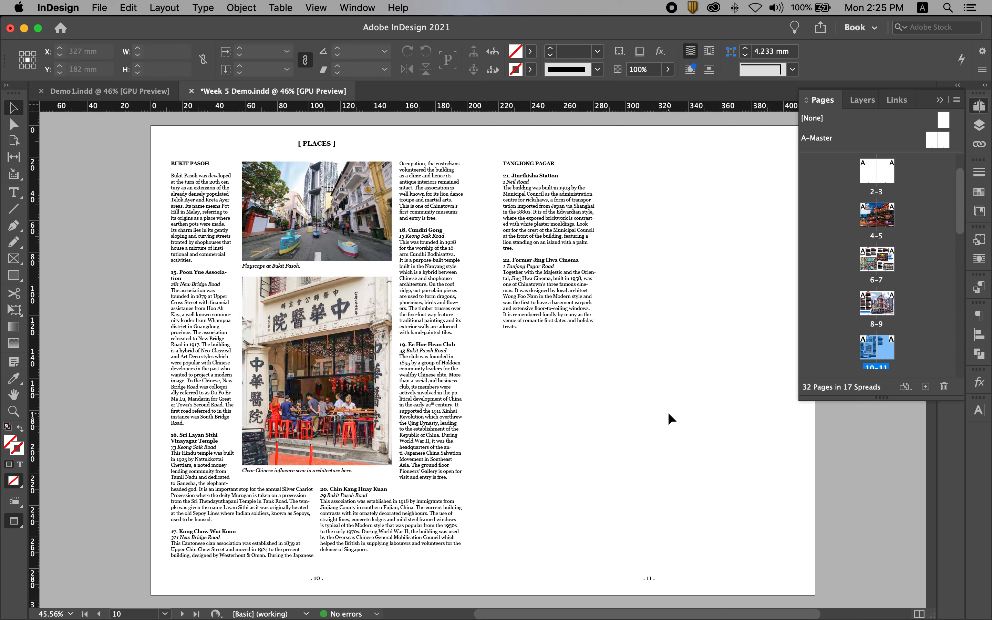
key("space")
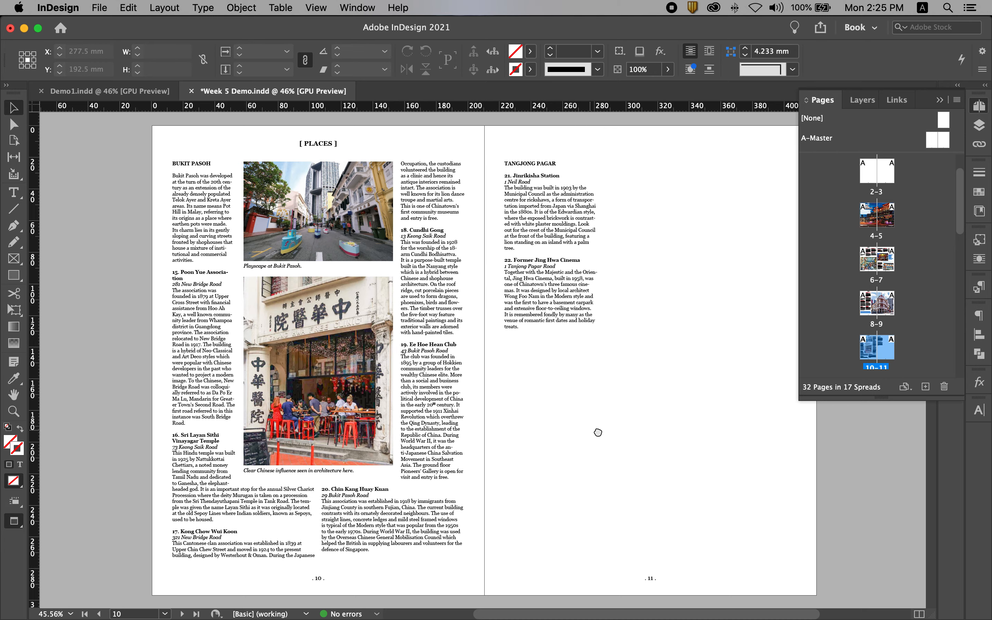
left_click_drag(593, 432, 617, 431)
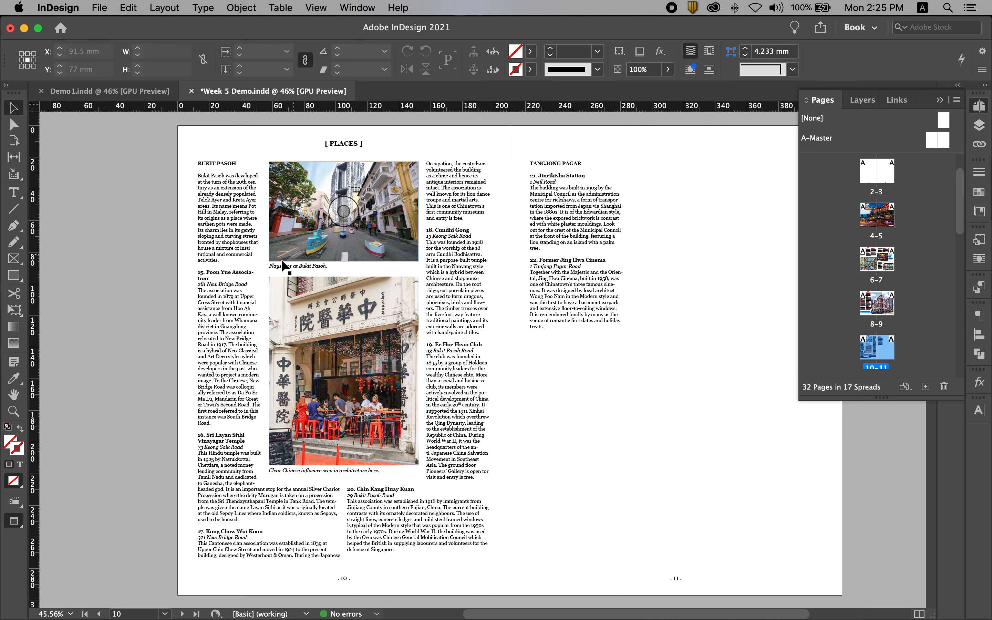
left_click_drag(153, 169, 291, 248)
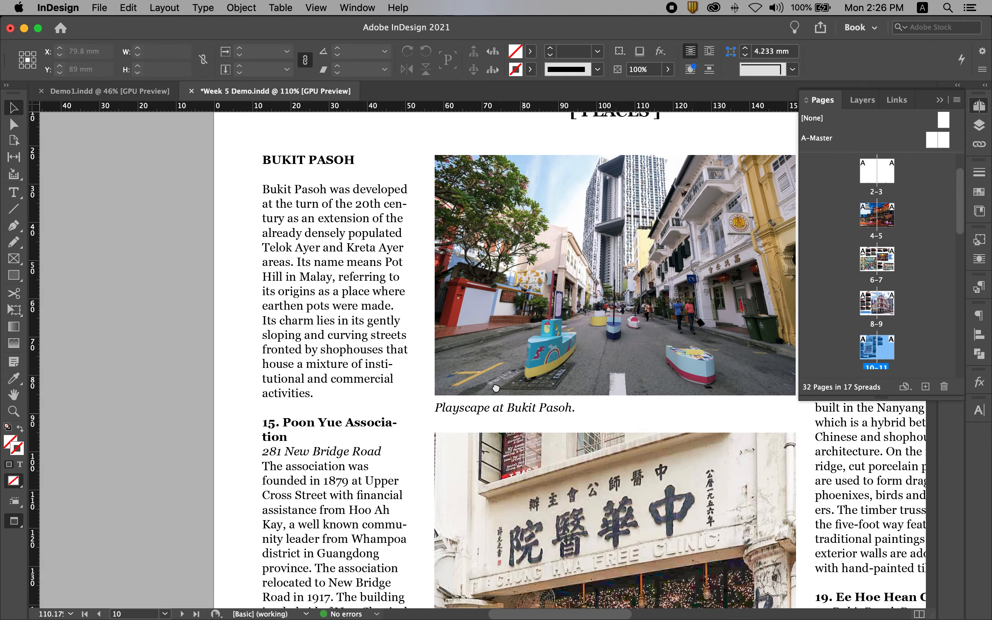
left_click_drag(520, 410, 395, 282)
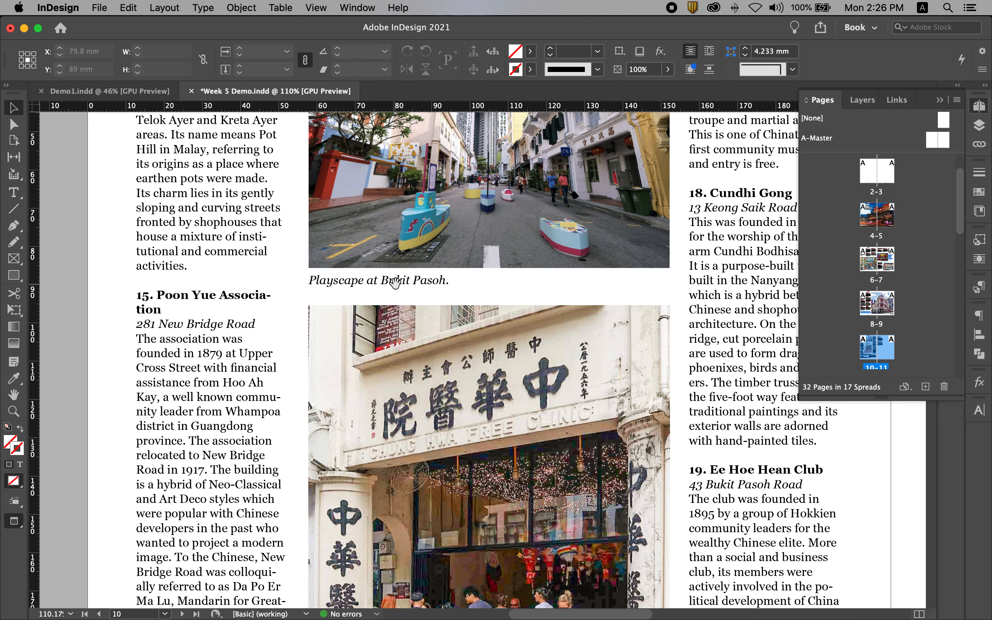
double_click(220, 298)
key("shift+Return")
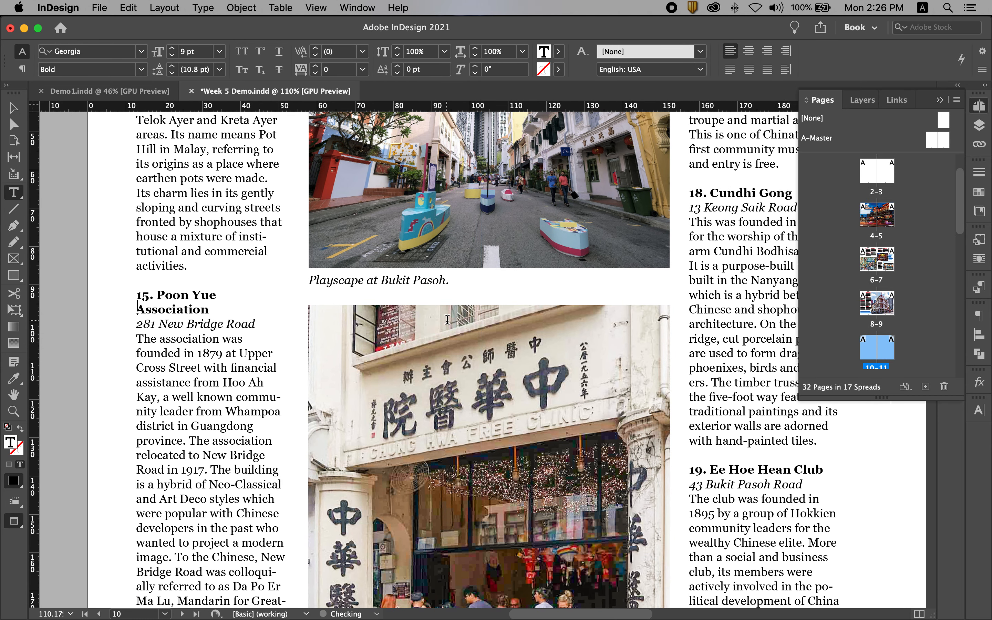
- Force a line break before "New Bridge Road" in the body text of entry 15 to improve the ragged edge
scroll(298, 353, "down", 5)
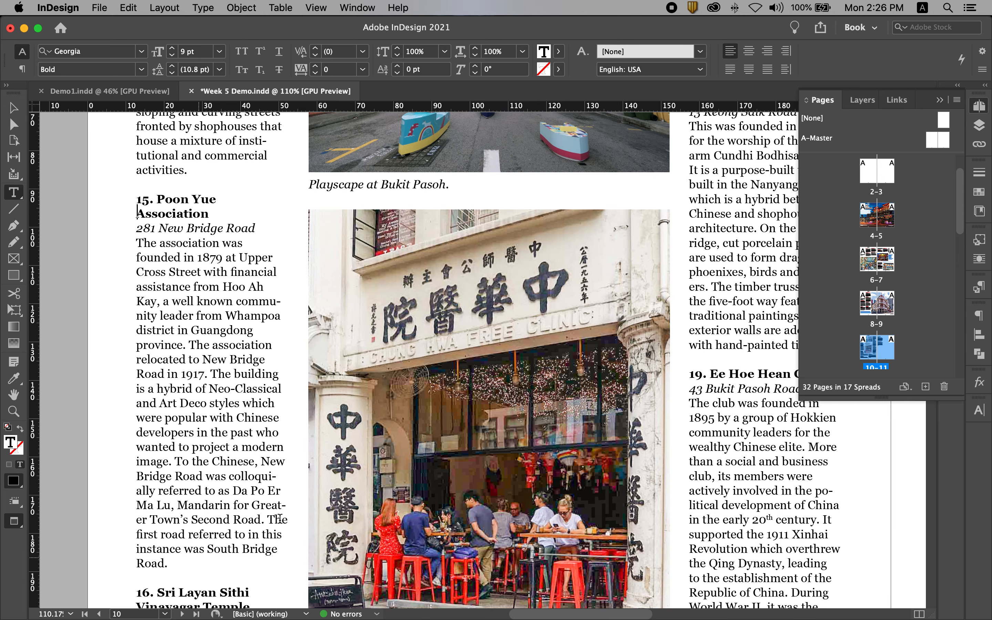
left_click(288, 459)
key("shift+Return")
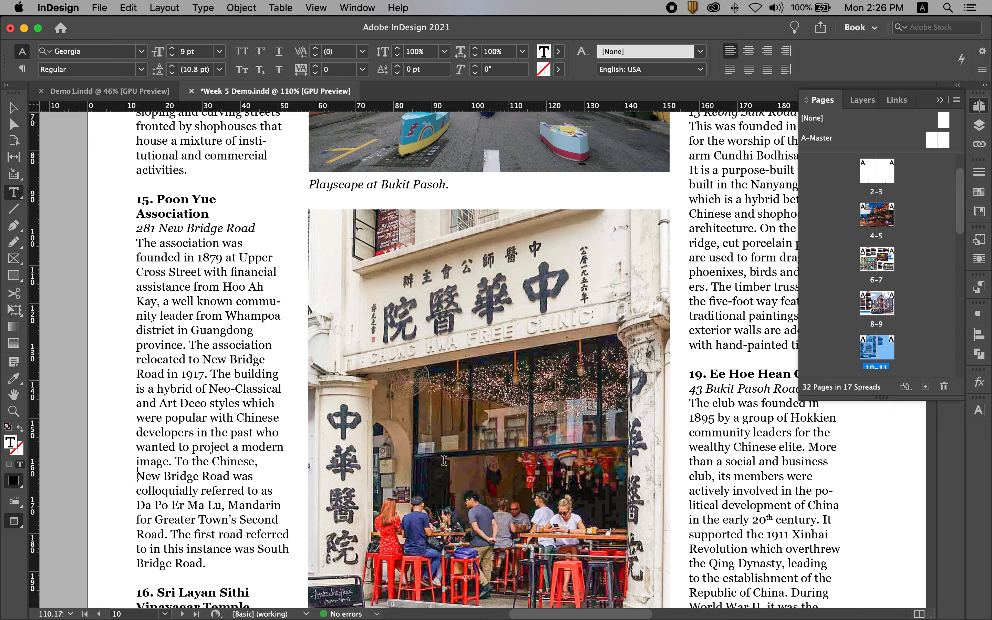
scroll(444, 460, "down", 10)
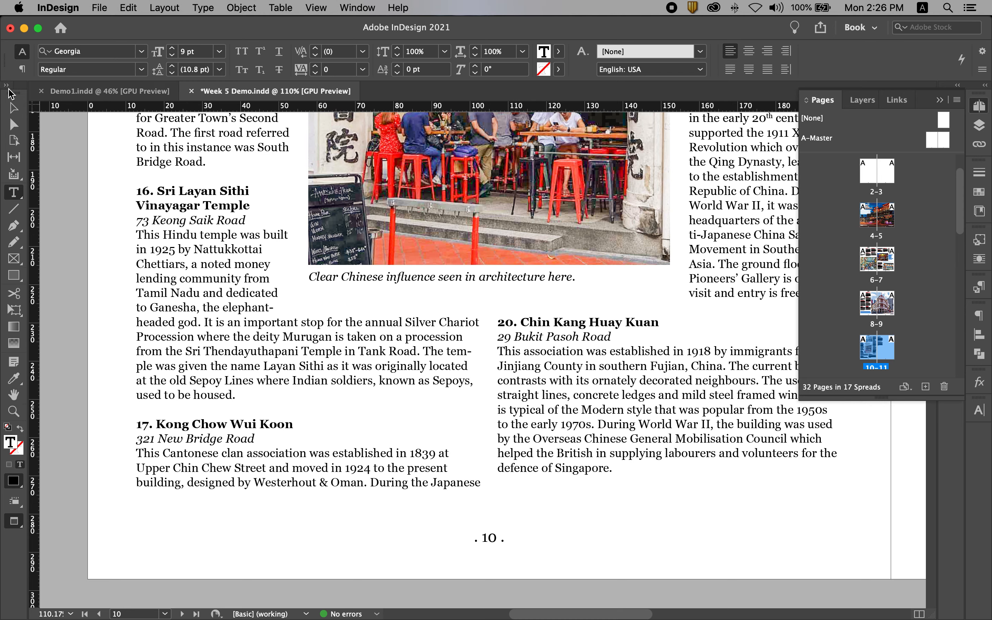
left_click(14, 108)
key("super+alt+0")
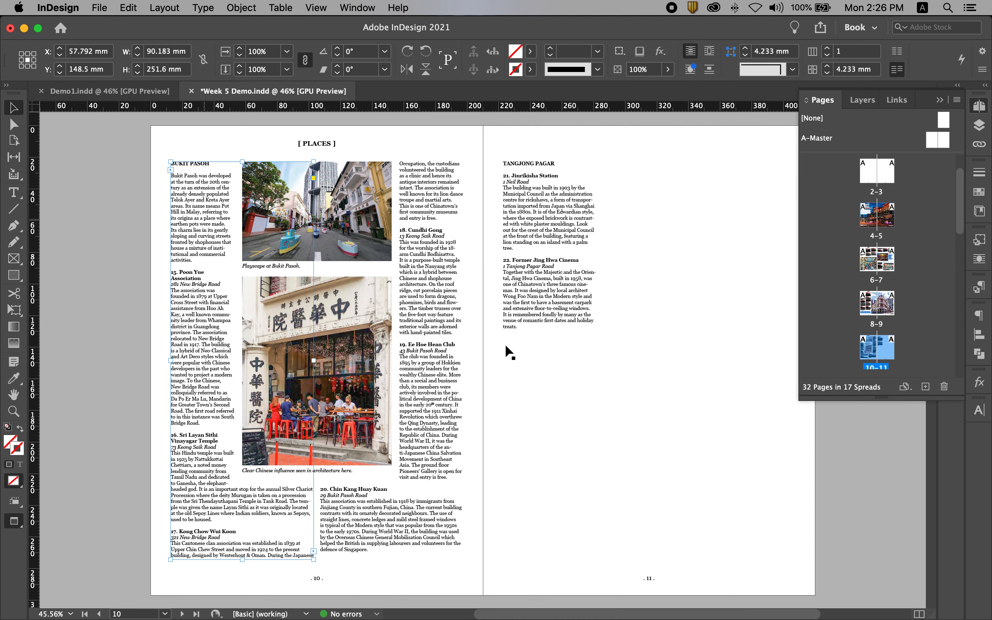
left_click(606, 383)
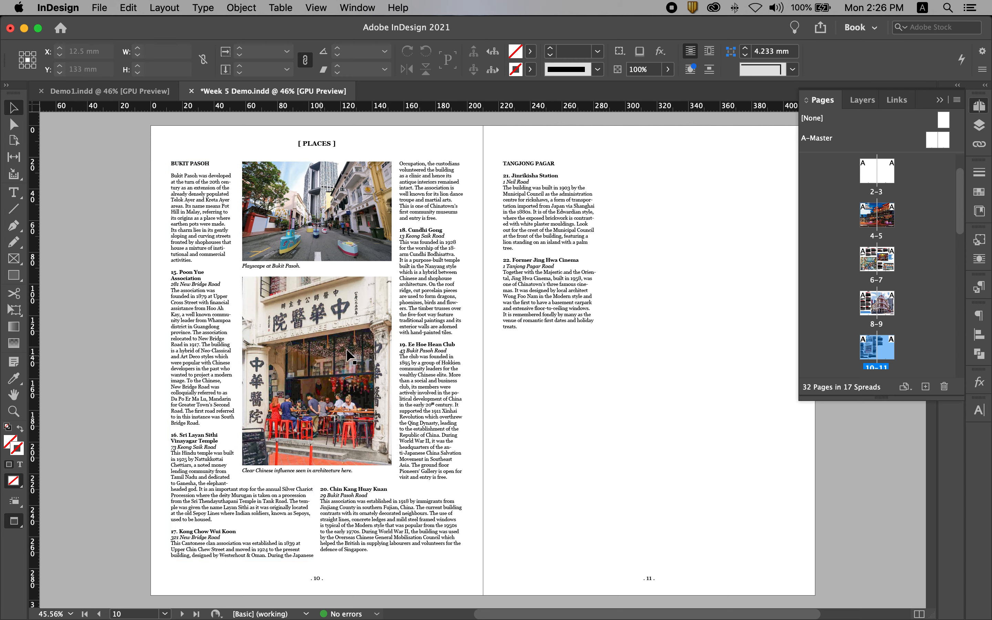
- Colour the "BUKIT PASOH" heading on page 10 with the red C=15 M=100 Y=100 swatch
key("t")
left_click(199, 175)
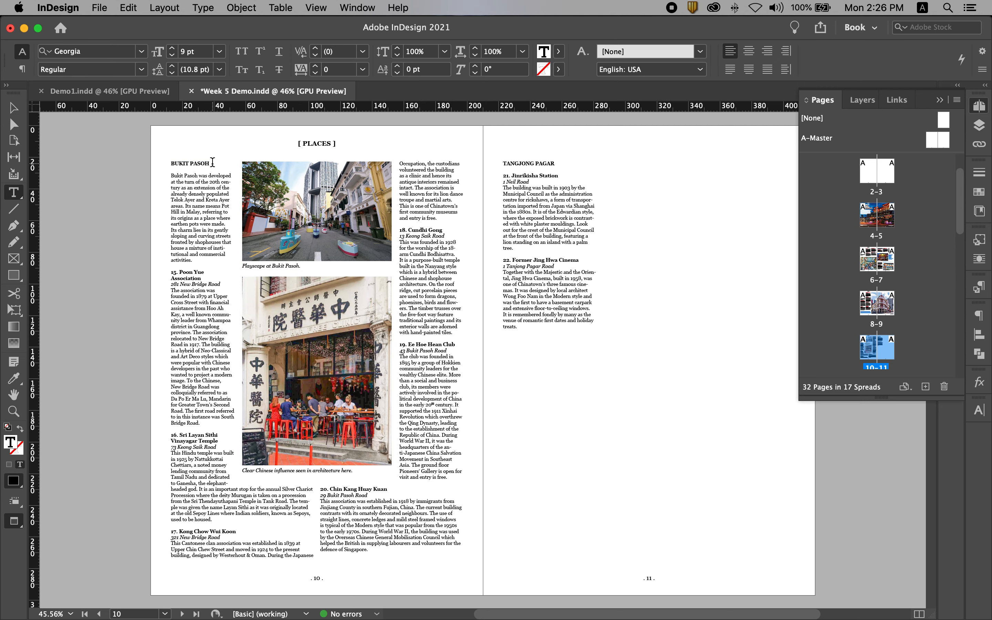
left_click_drag(212, 164, 156, 161)
left_click(980, 193)
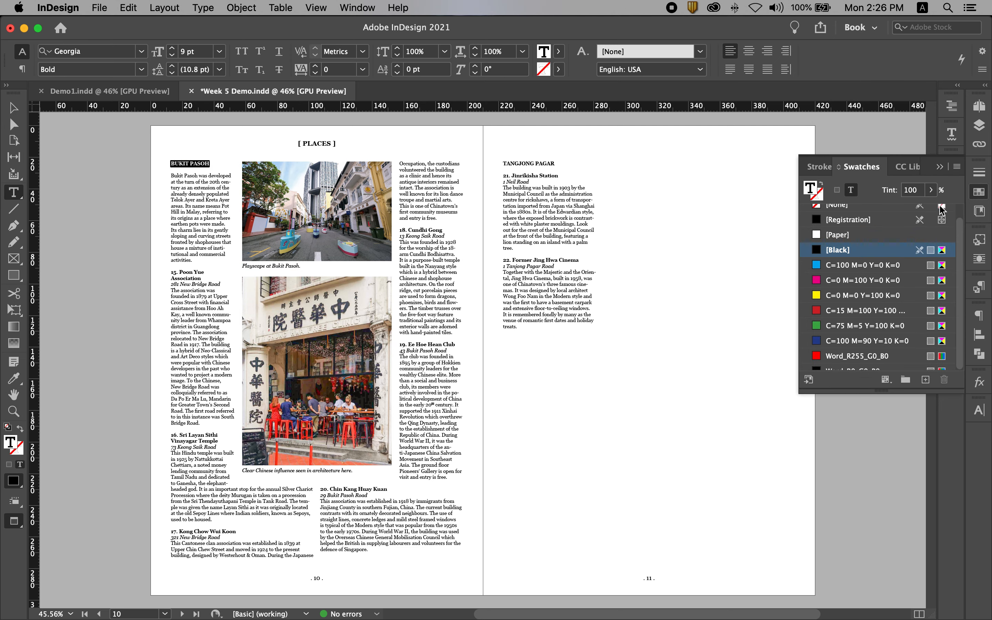
left_click(842, 311)
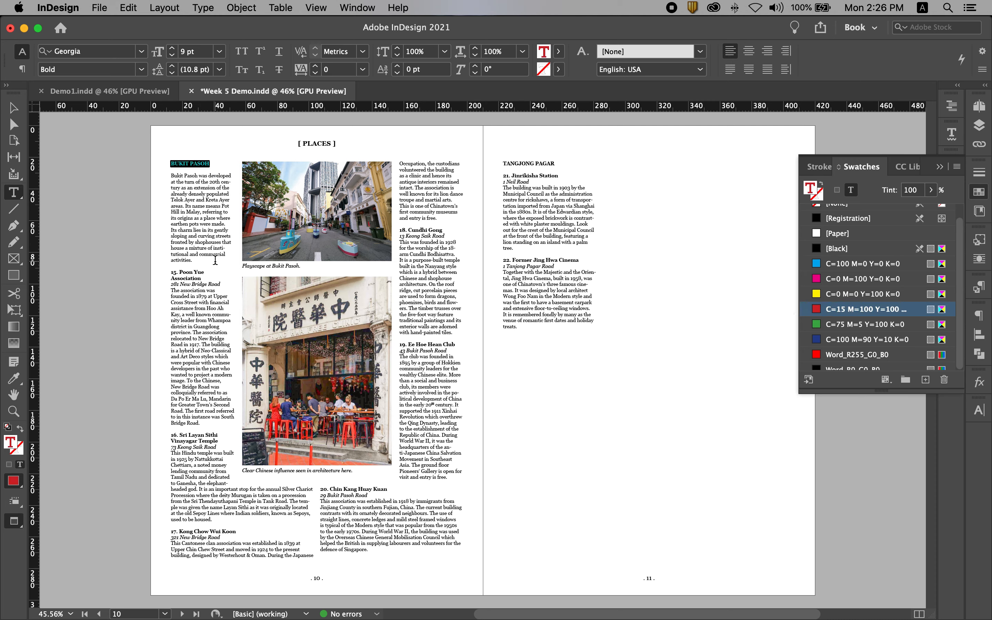
- Colour both lines of the entry 15 heading, "Poon Yue Association", with the red C=15 M=100 Y=100 swatch
left_click_drag(202, 279, 170, 279)
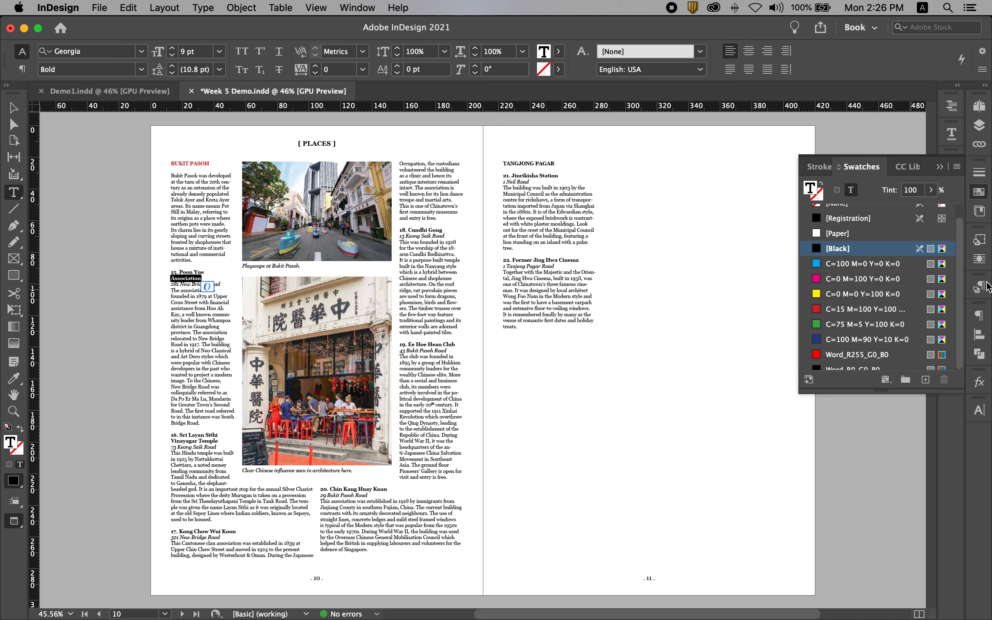
left_click(869, 311)
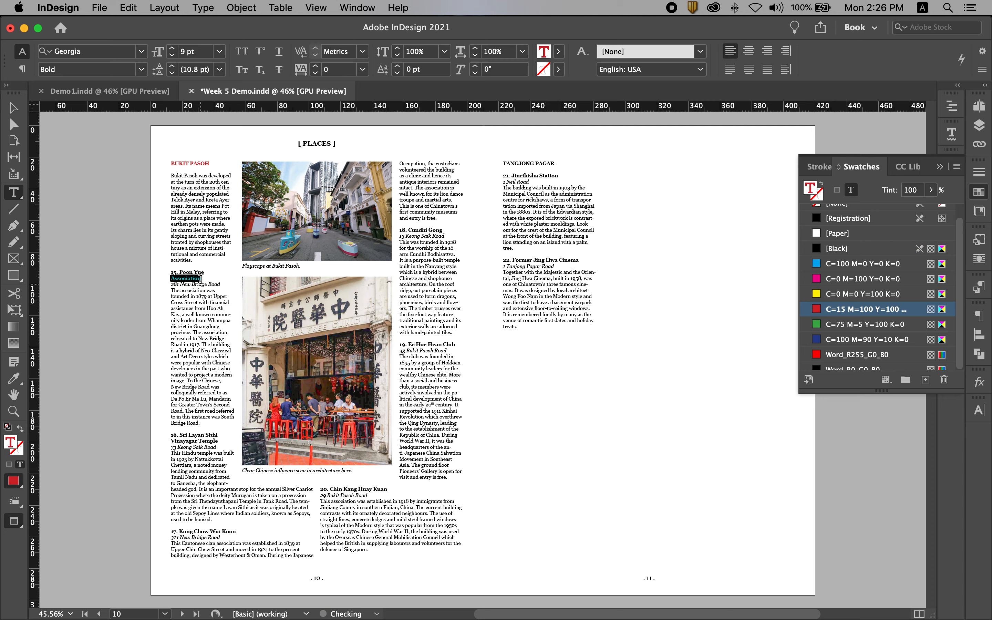
left_click_drag(205, 272, 159, 271)
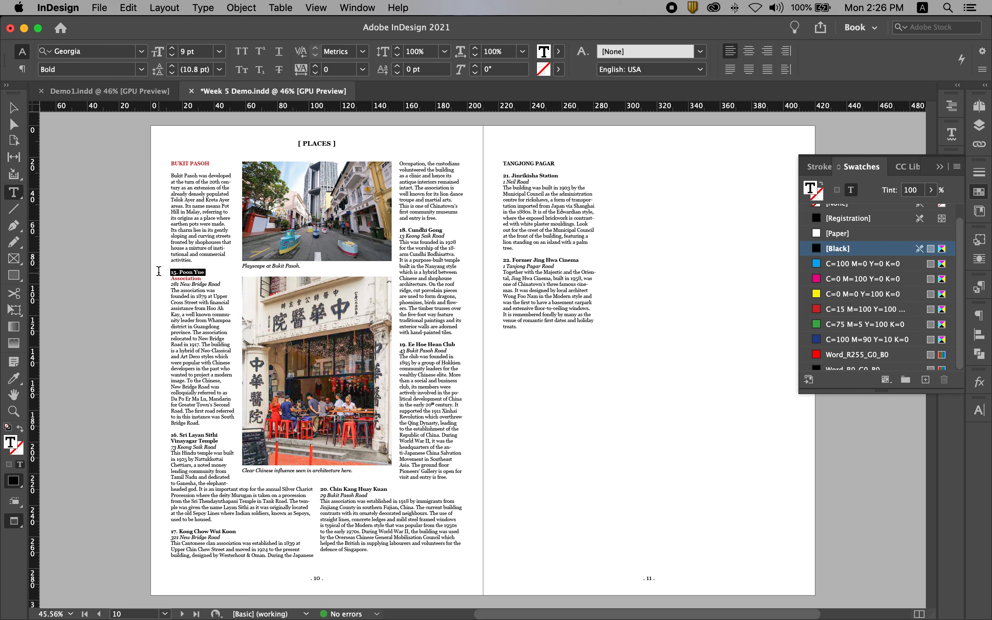
left_click(831, 310)
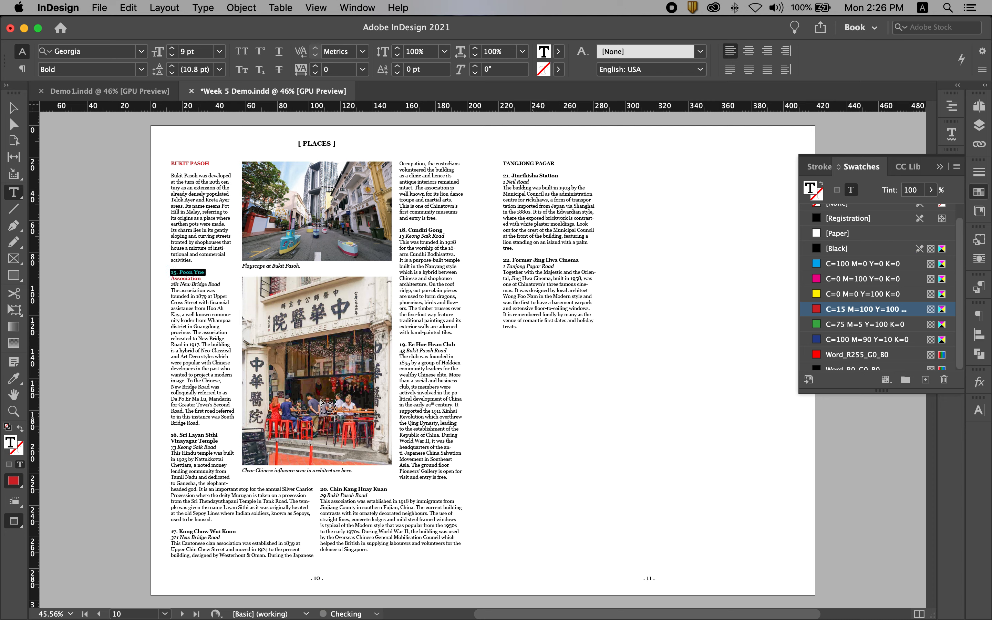
- Apply the red C=15 M=100 Y=100 swatch to the headings of entries 16 and 17 on page 10
left_click_drag(220, 439, 169, 433)
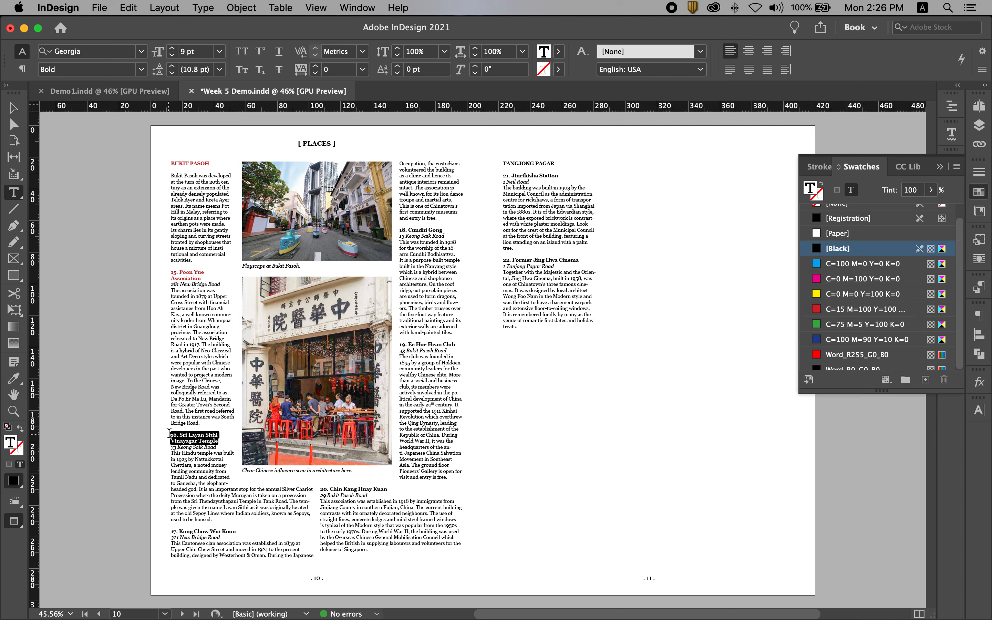
left_click(844, 311)
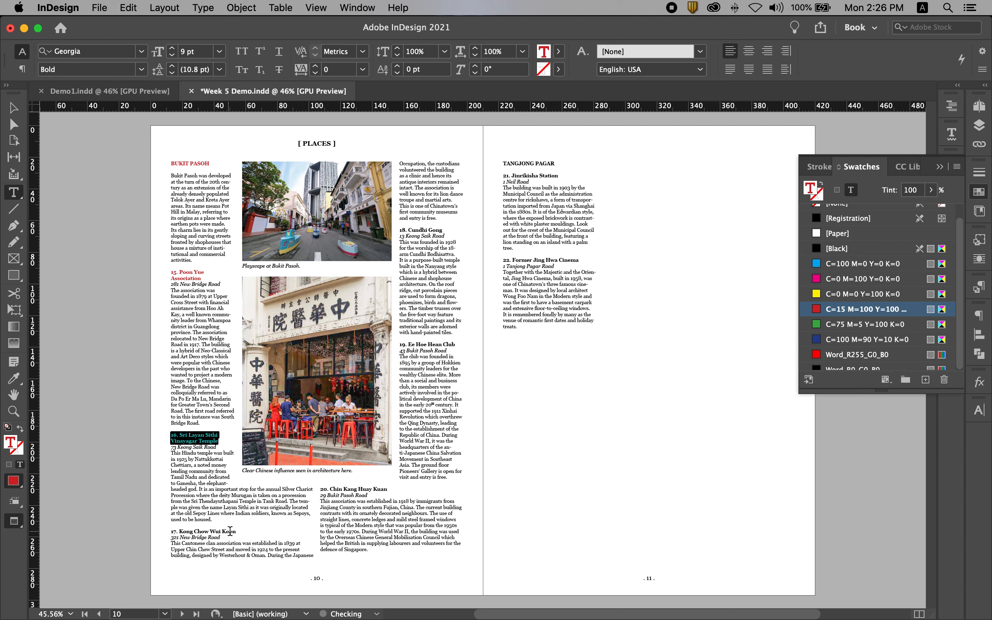
left_click_drag(237, 532, 160, 525)
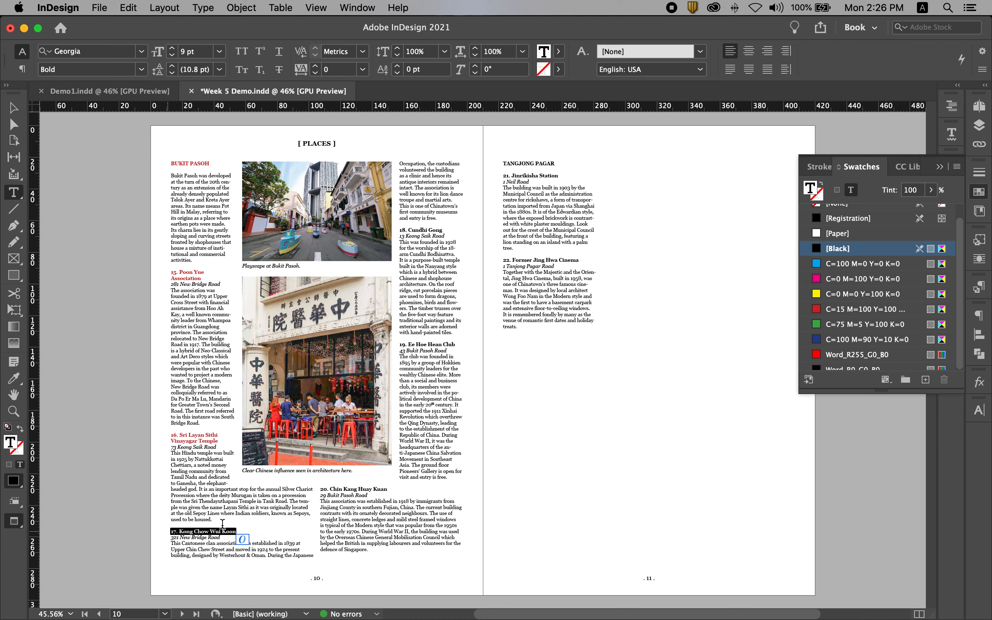
left_click(847, 312)
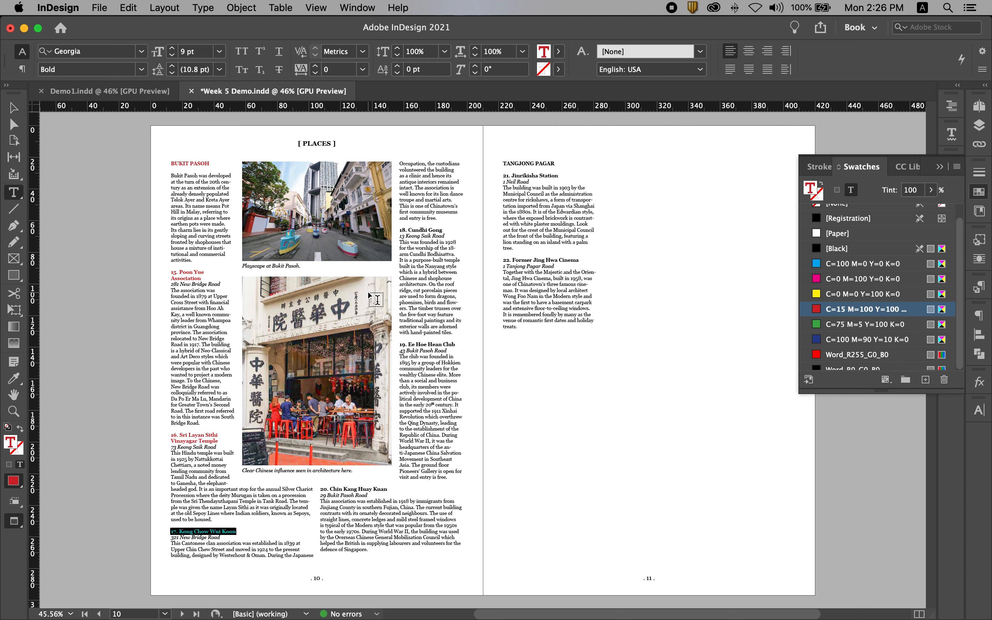
- Colour the headings of entries 18, 19 and 20 on page 10 with the red C=15 M=100 Y=100 swatch
triple_click(446, 228)
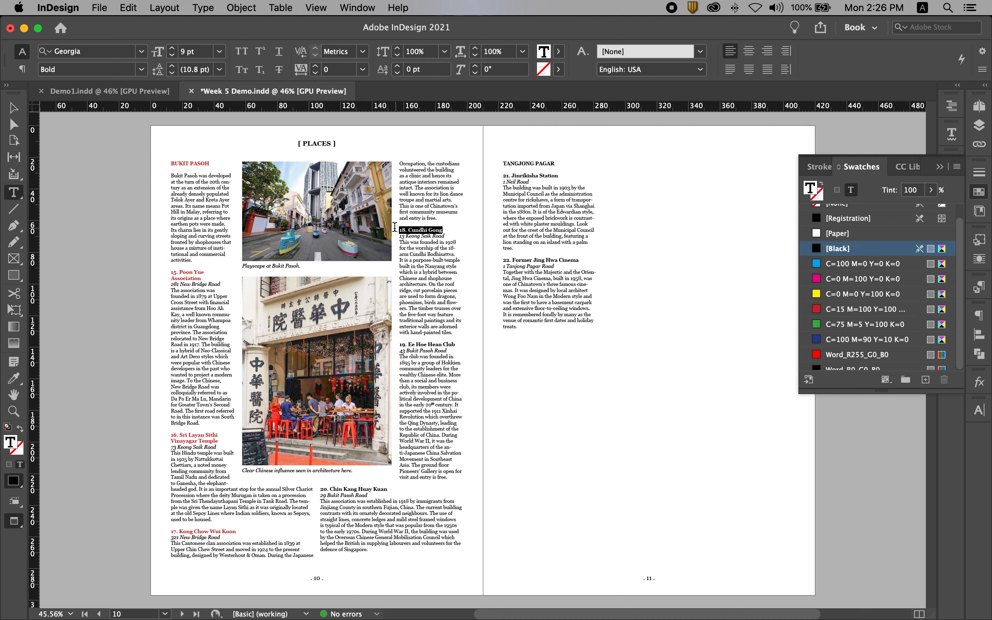
left_click(847, 310)
left_click_drag(457, 344, 400, 342)
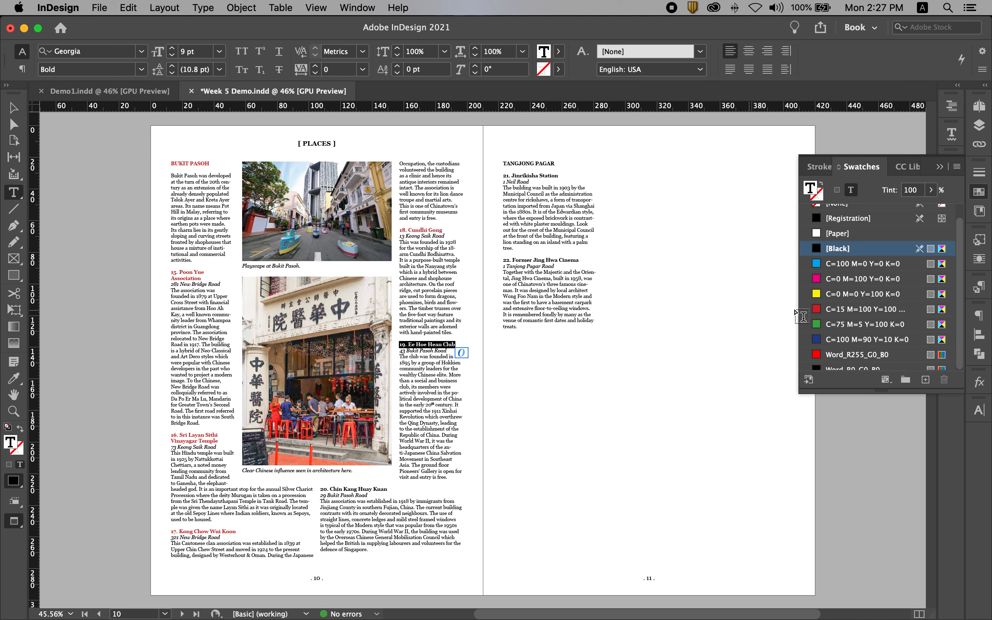
left_click(840, 311)
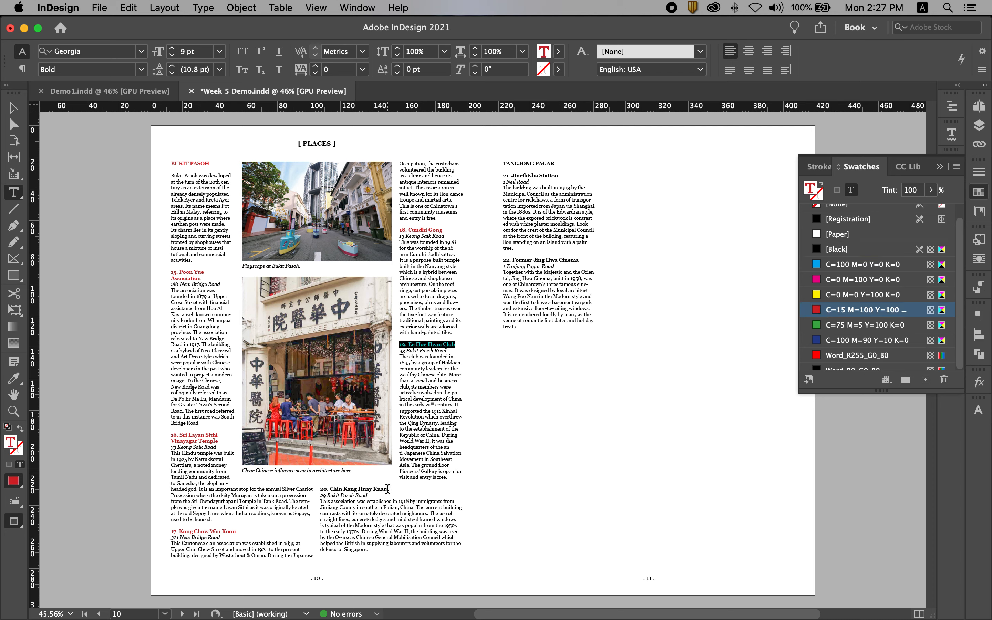
left_click_drag(388, 489, 320, 489)
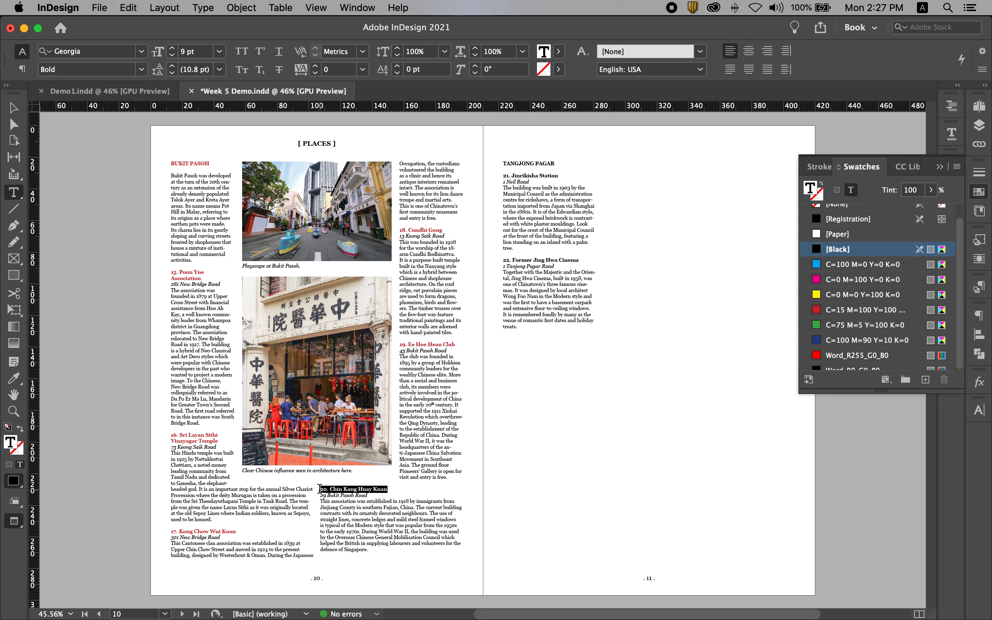
left_click(857, 310)
- Colour the "TANGJONG PAGAR" heading and the headings of entries 21 and 22 on page 11 with the C=15 M=100 Y=100 swatch
left_click_drag(555, 164, 503, 163)
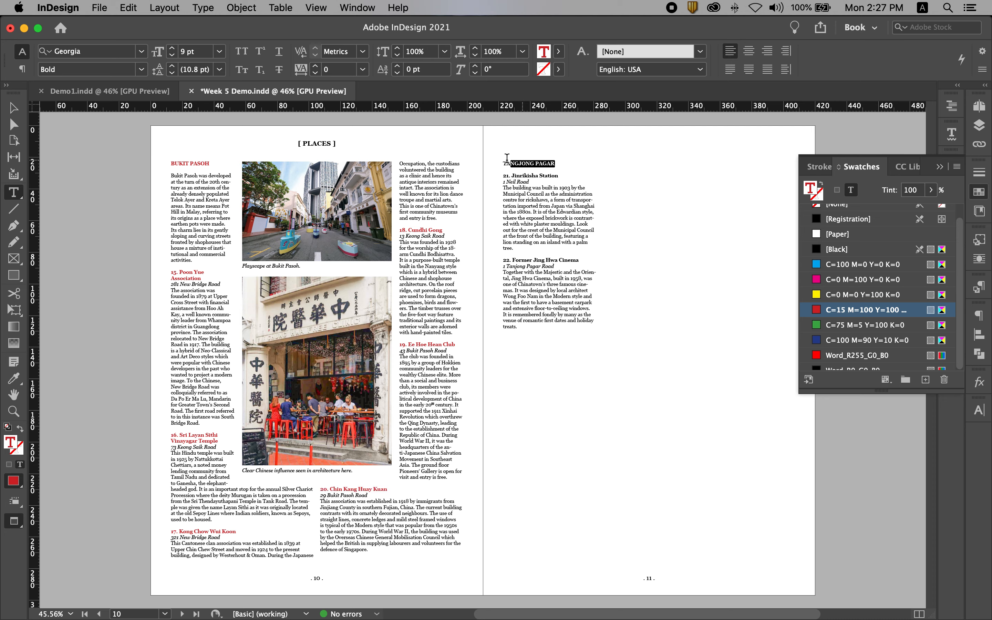
left_click(849, 310)
left_click(562, 176)
left_click_drag(563, 175, 502, 176)
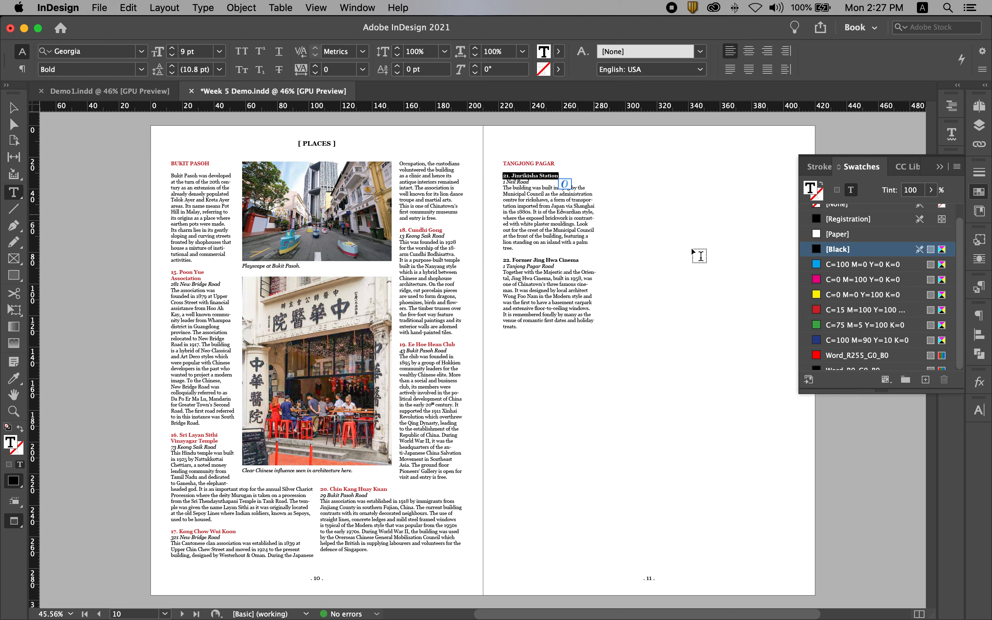
left_click(856, 311)
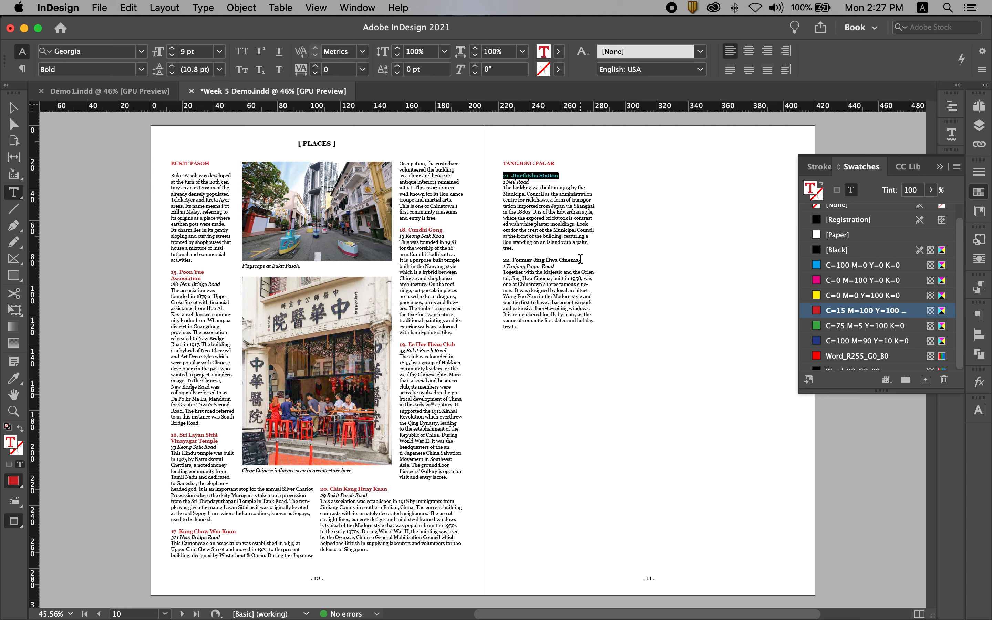
left_click_drag(578, 260, 502, 259)
left_click(857, 309)
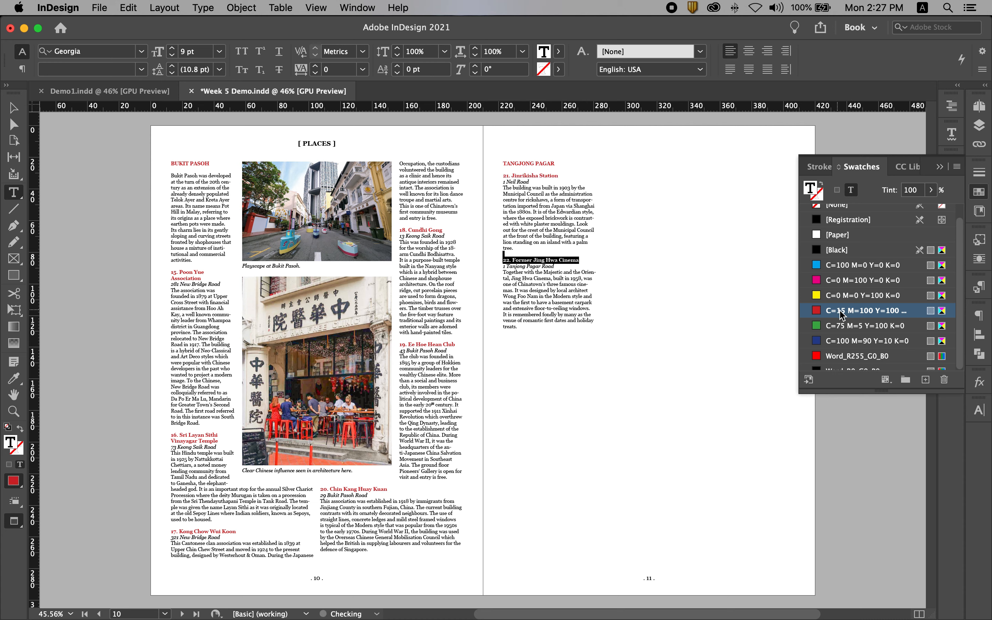
- Deselect the text, collapse the swatches, and return to the view with guides before saving the document
left_click(15, 110)
left_click(627, 289)
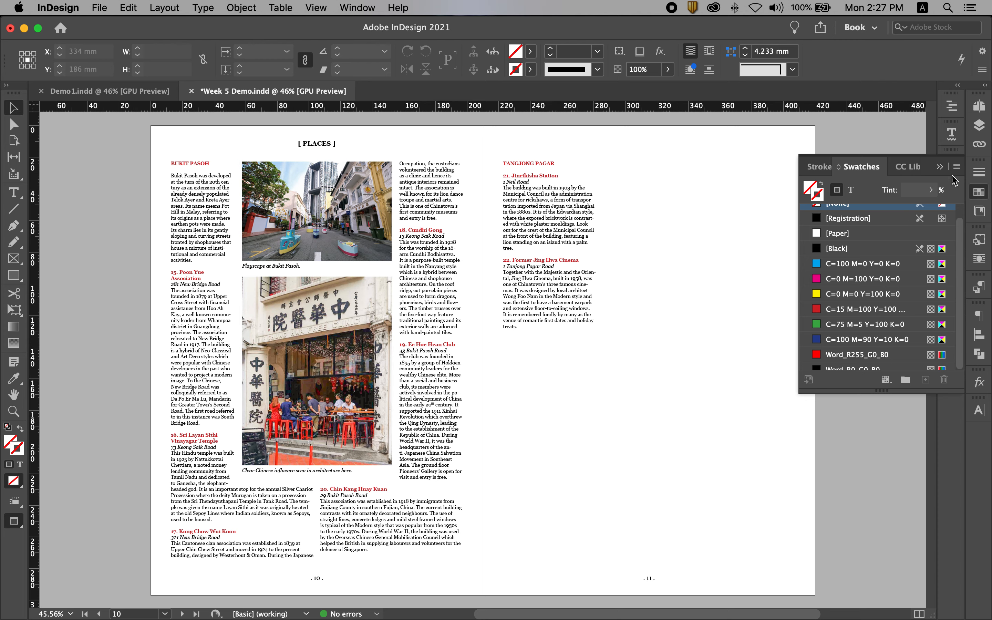
left_click(940, 167)
key("w")
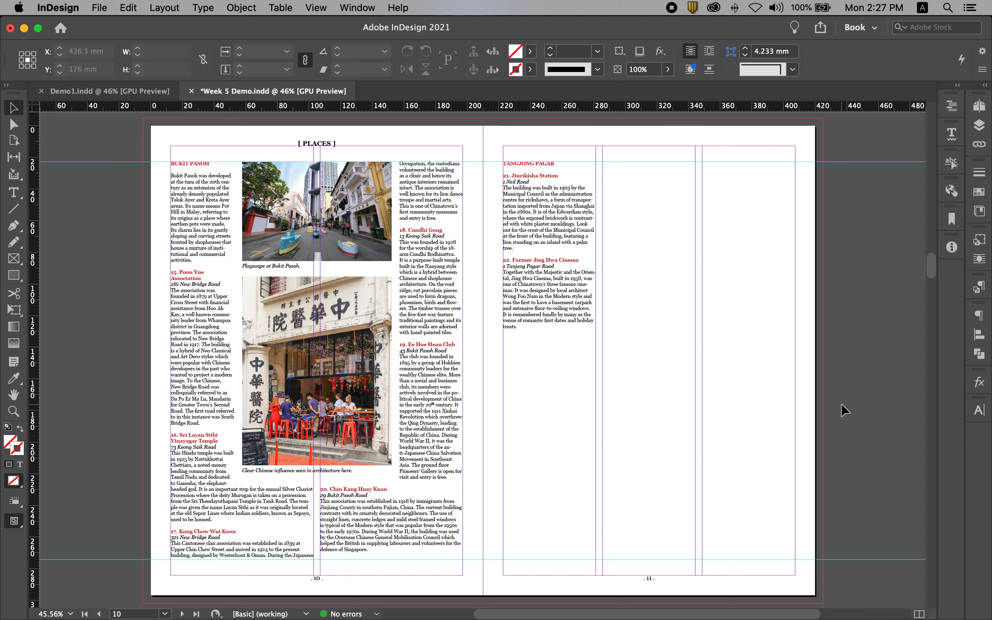
key("super+s")
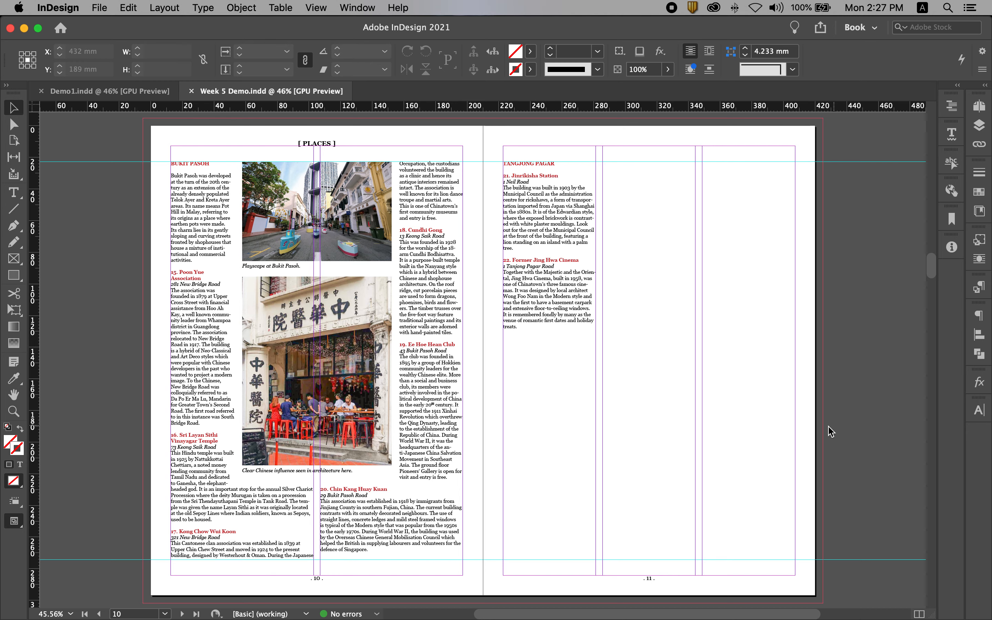
- Place Jinrikisha-Station.jpg and move it onto page 11, aligned to the inner margin just below the heading of entry 22
key("super+d")
left_click(385, 208)
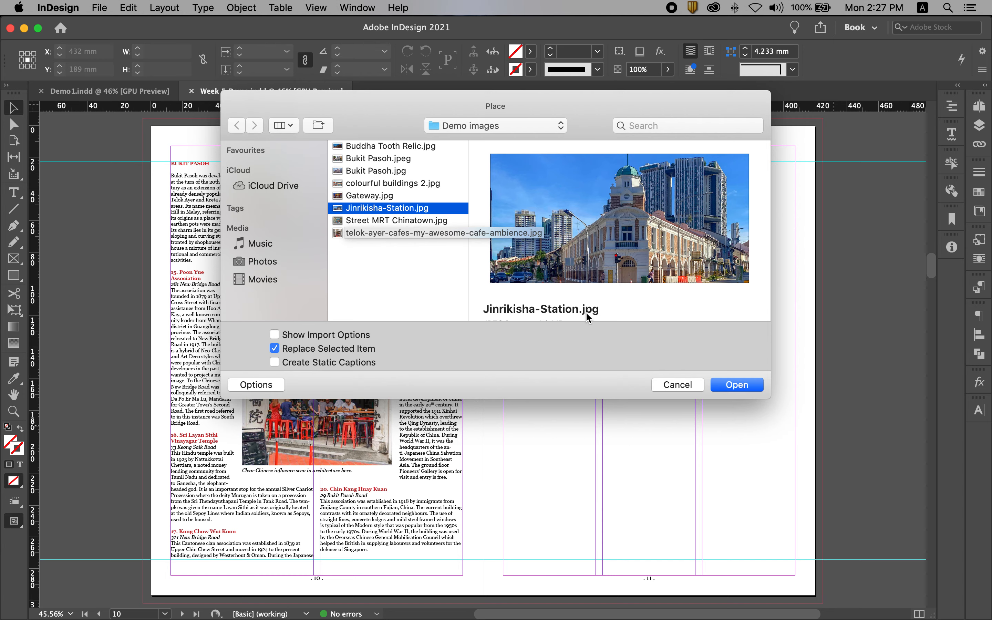
left_click(737, 385)
left_click(376, 227)
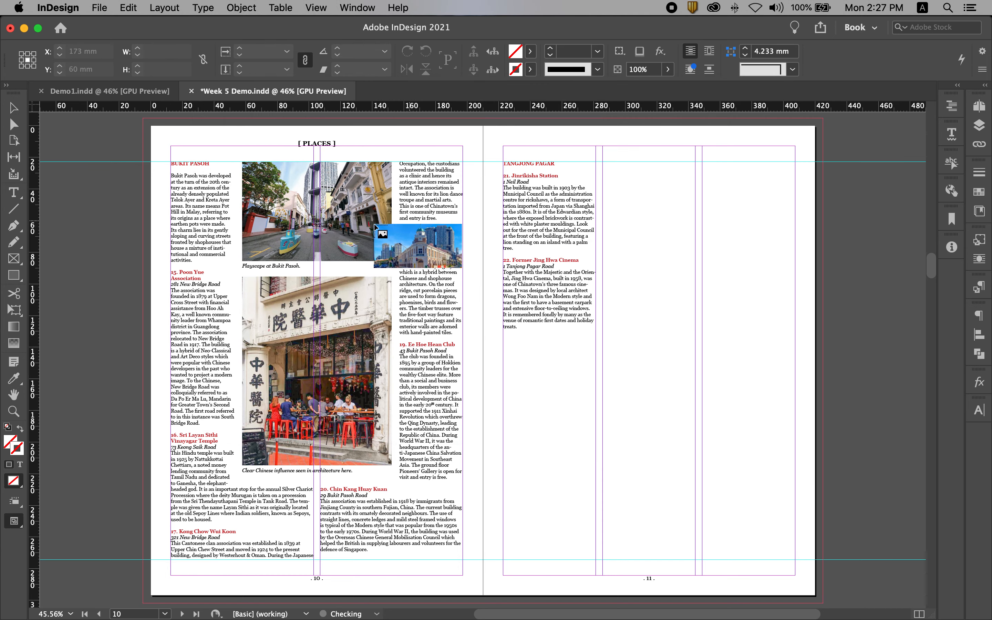
left_click(100, 189)
left_click_drag(363, 237, 705, 365)
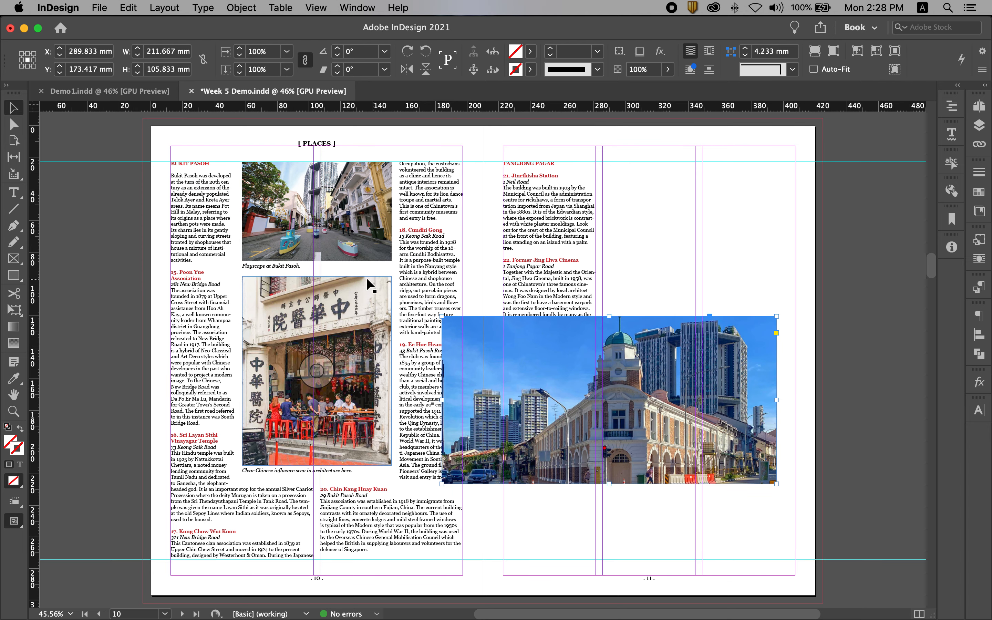
left_click_drag(524, 328, 528, 301)
left_click_drag(559, 302, 568, 296)
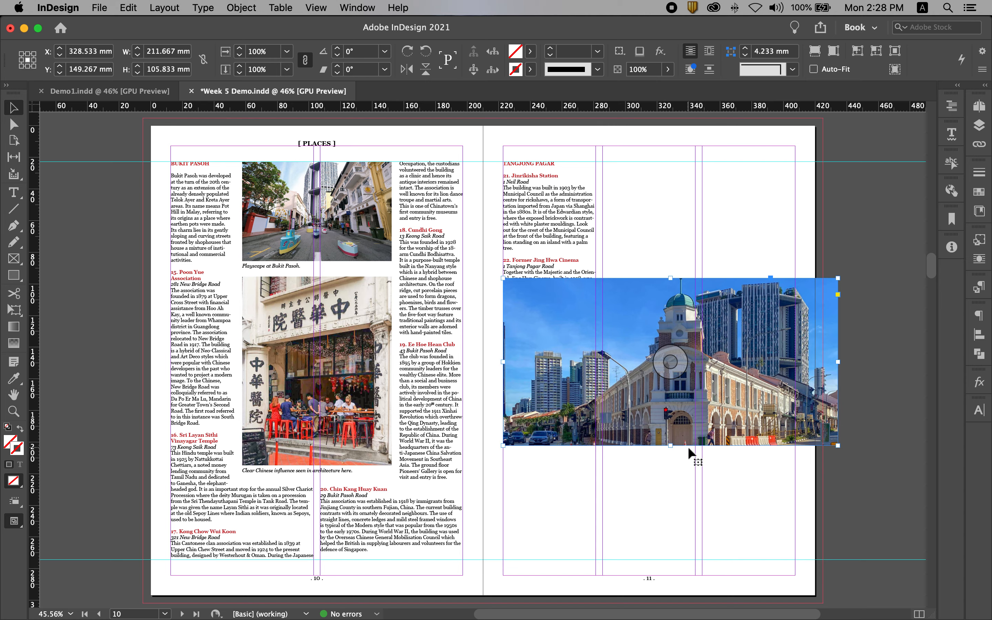
- Scale the station photo to about 356 × 178 mm, reaching the lower guide, and crop its frame to page 11's side margins
left_click_drag(672, 446, 658, 559)
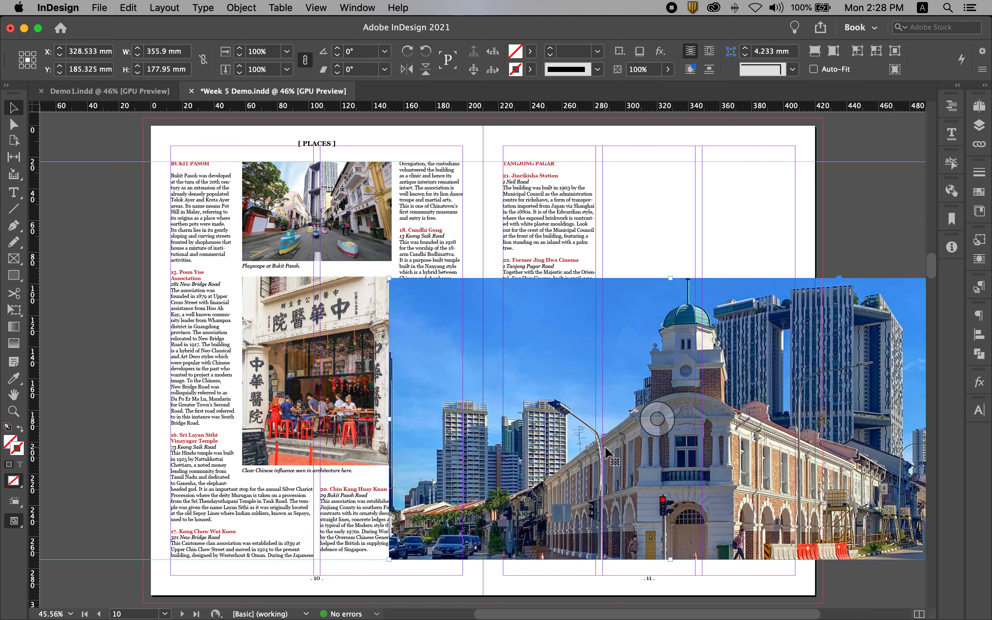
left_click_drag(389, 419, 502, 425)
scroll(730, 416, "right", 5)
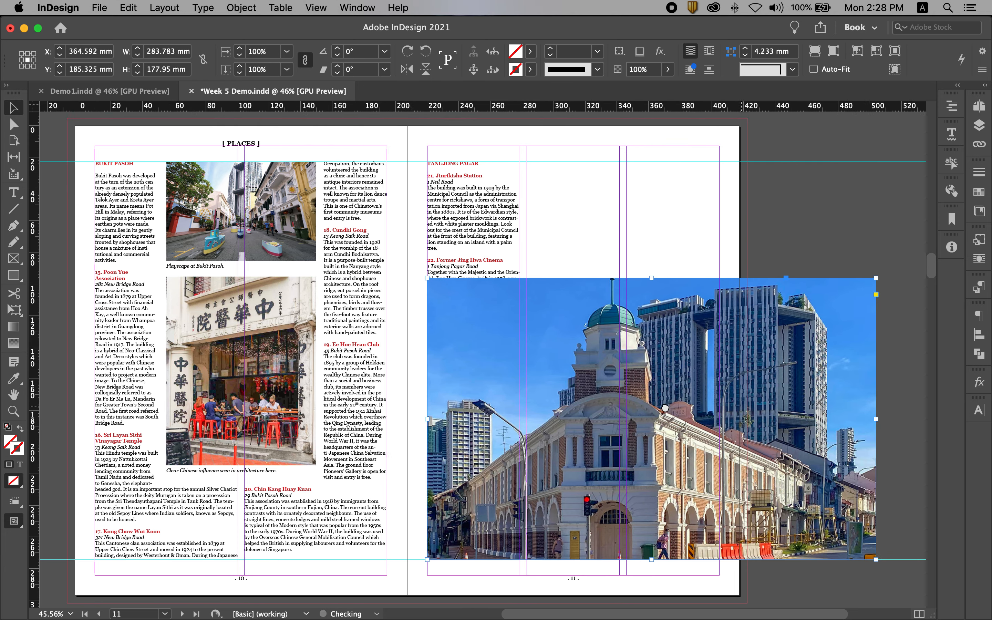
left_click_drag(876, 419, 718, 410)
left_click(827, 404)
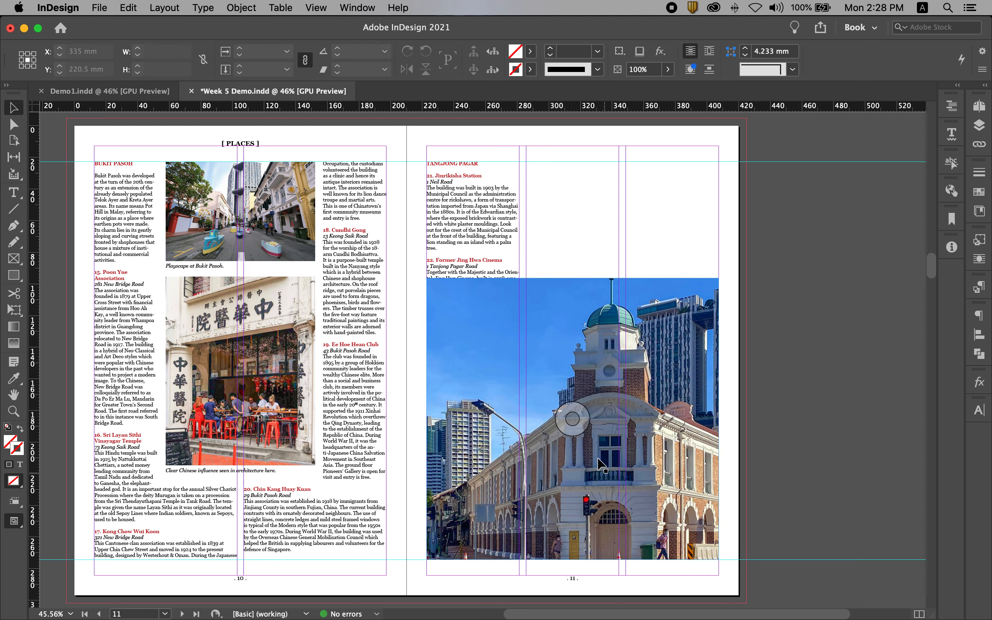
- Shift the station image sideways within its frame to about X+ 57.5 mm, showing the domed corner and more of the tower blocks
left_click(572, 418)
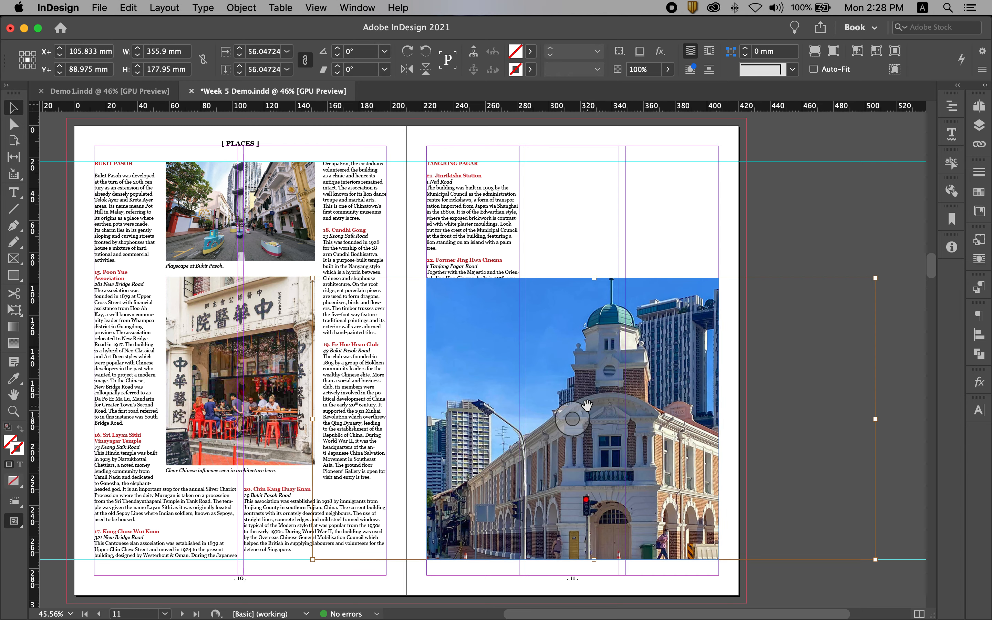
scroll(649, 376, "down", 1)
left_click_drag(649, 377, 566, 376)
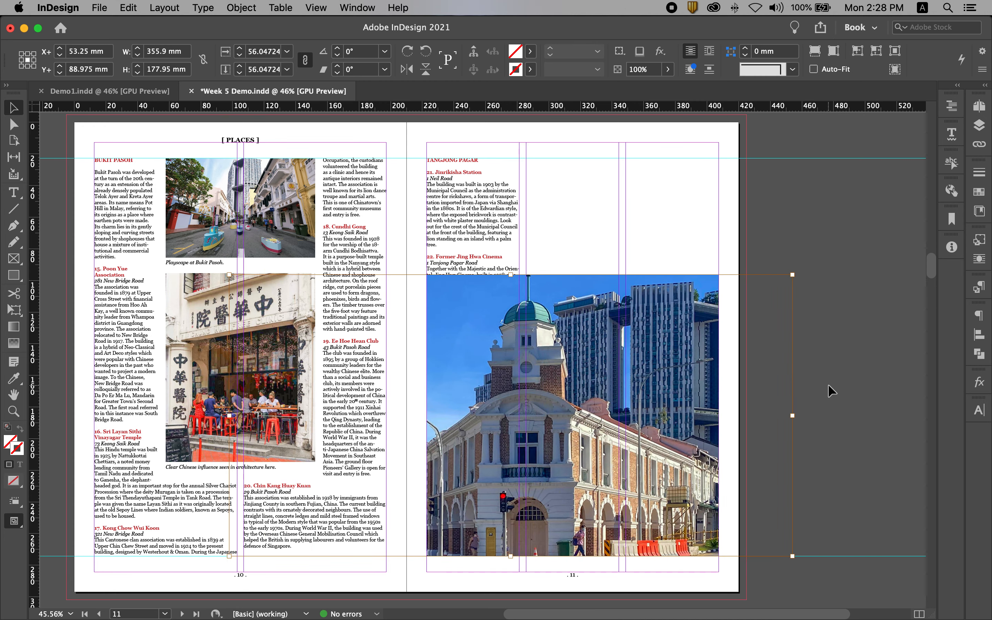
key("Right")
key("Right")
key("Right")
key("Right")
key("Right")
key("Right")
key("Right")
key("Right")
key("Right")
key("Right")
key("Right")
key("Right")
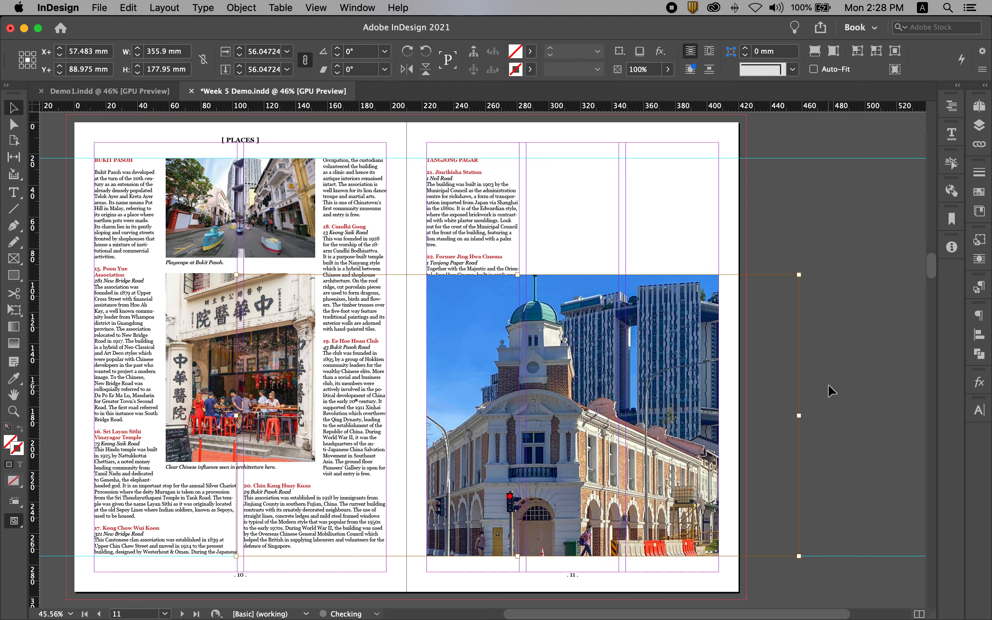
left_click(791, 138)
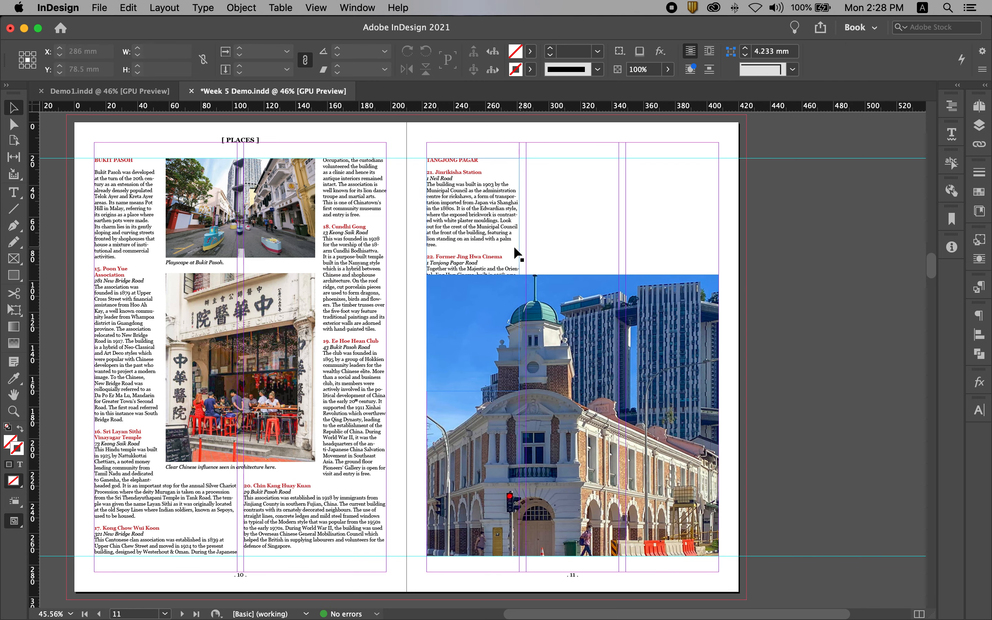
- Shorten page 11's first text frame to about 43 mm and thread its overflow into a second-column frame about 61 × 50 mm
left_click(481, 215)
left_click_drag(474, 391, 464, 226)
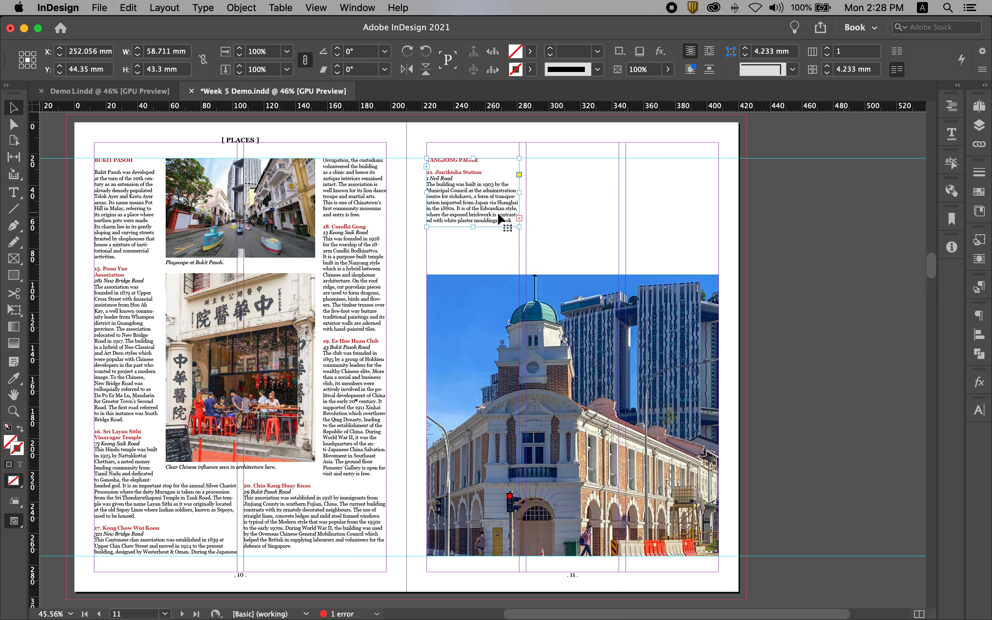
left_click(519, 218)
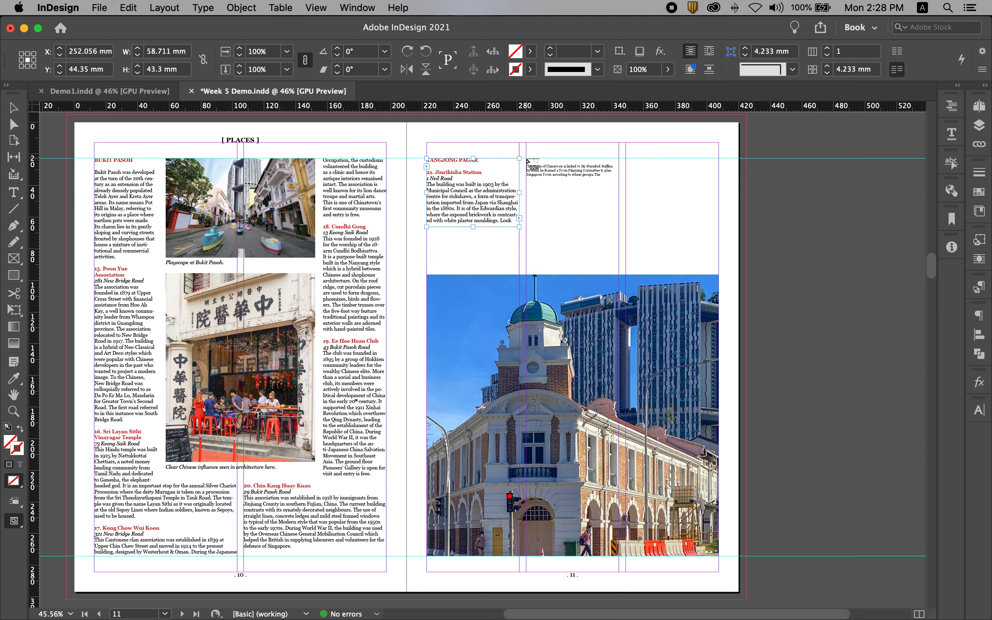
left_click_drag(526, 158, 622, 239)
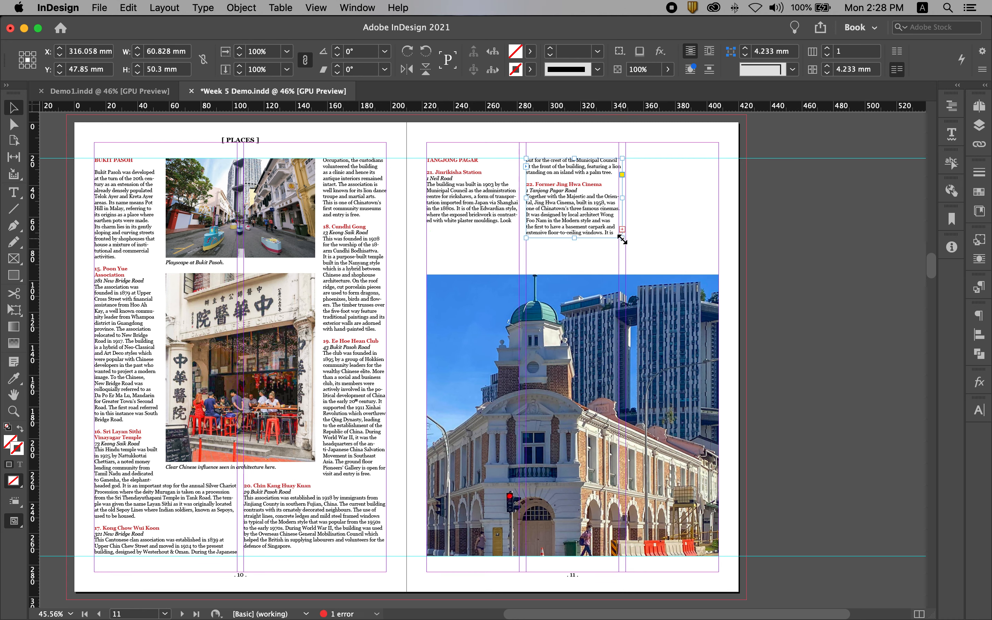
- Shorten page 11's first text frame to end after three body lines of entry 21, and the second frame to about 31.5 mm high
left_click(470, 220)
left_click_drag(474, 228, 474, 202)
left_click(820, 236)
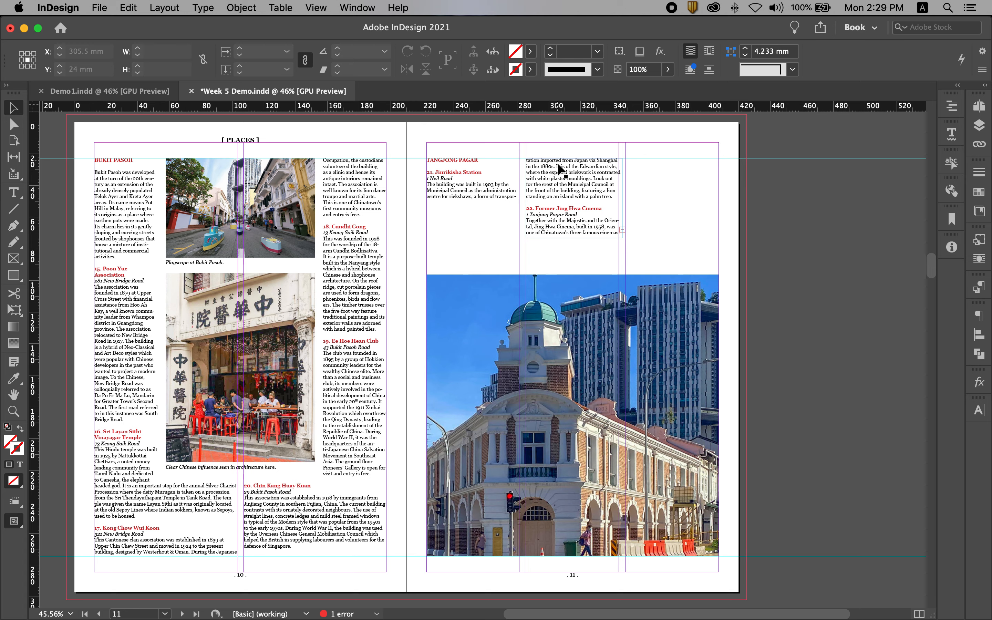
left_click(575, 226)
left_click_drag(574, 237, 570, 208)
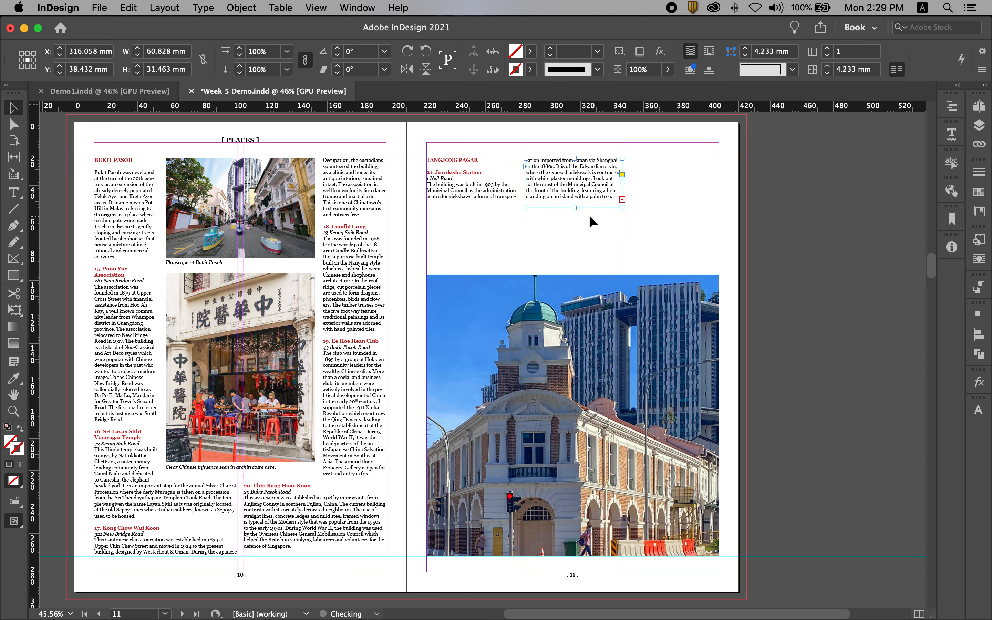
- Narrow page 11's second text frame to the column width and thread its overflow into a third-column frame about 59 × 65 mm
left_click_drag(622, 184, 618, 184)
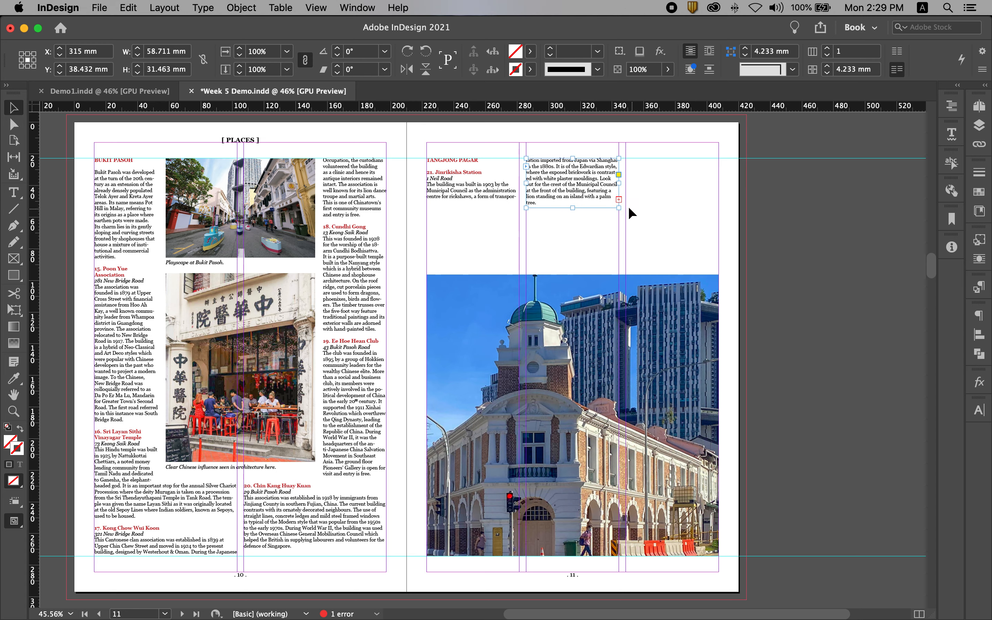
left_click(619, 200)
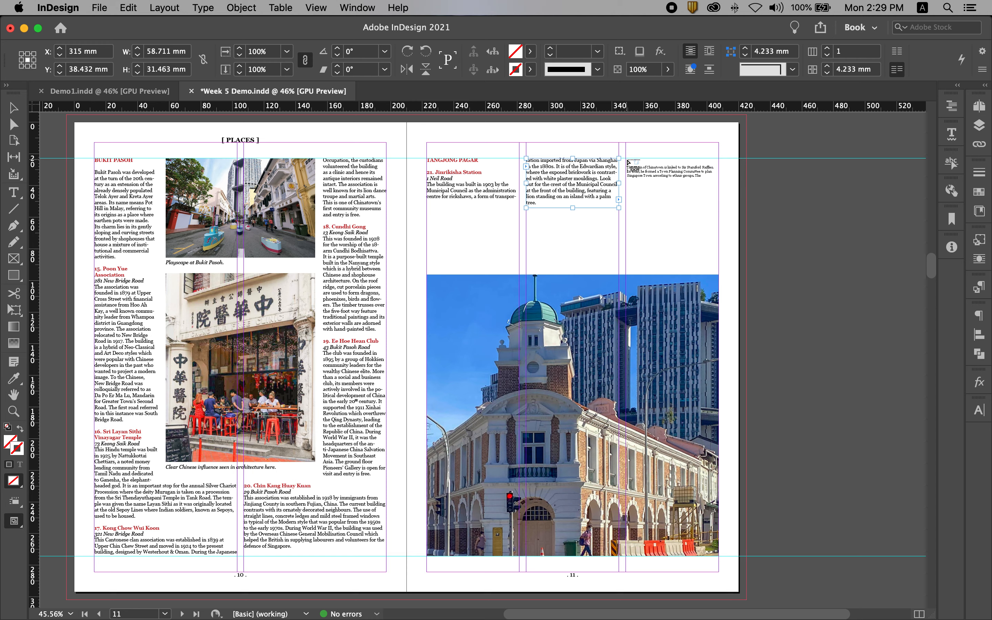
left_click_drag(626, 159, 742, 262)
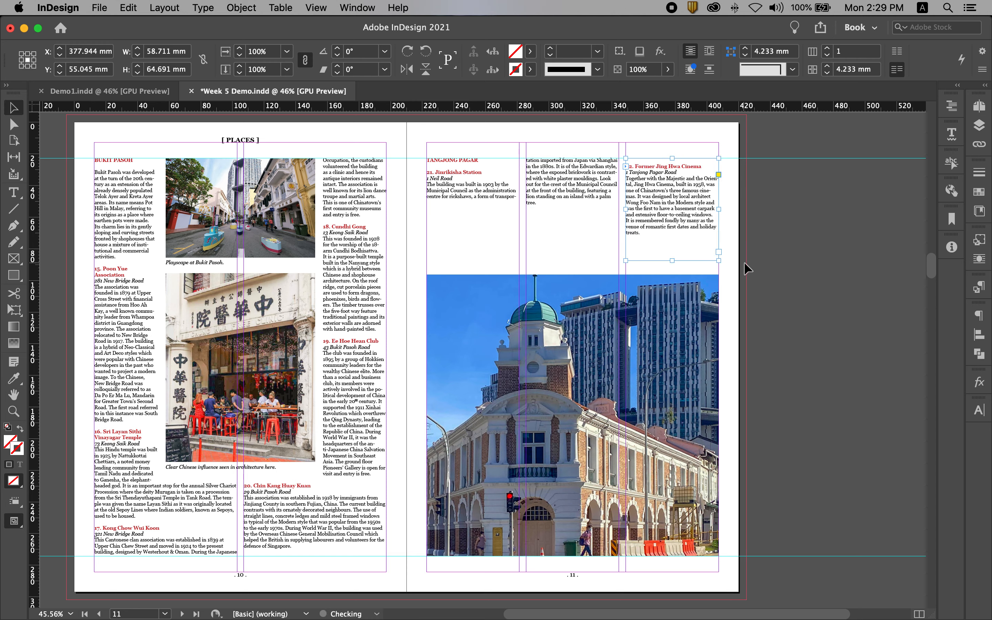
- Lengthen page 11's second text frame slightly so entry 22's heading starts at the upper guide in the third column
left_click(565, 196)
left_click_drag(573, 208, 574, 213)
left_click(813, 245)
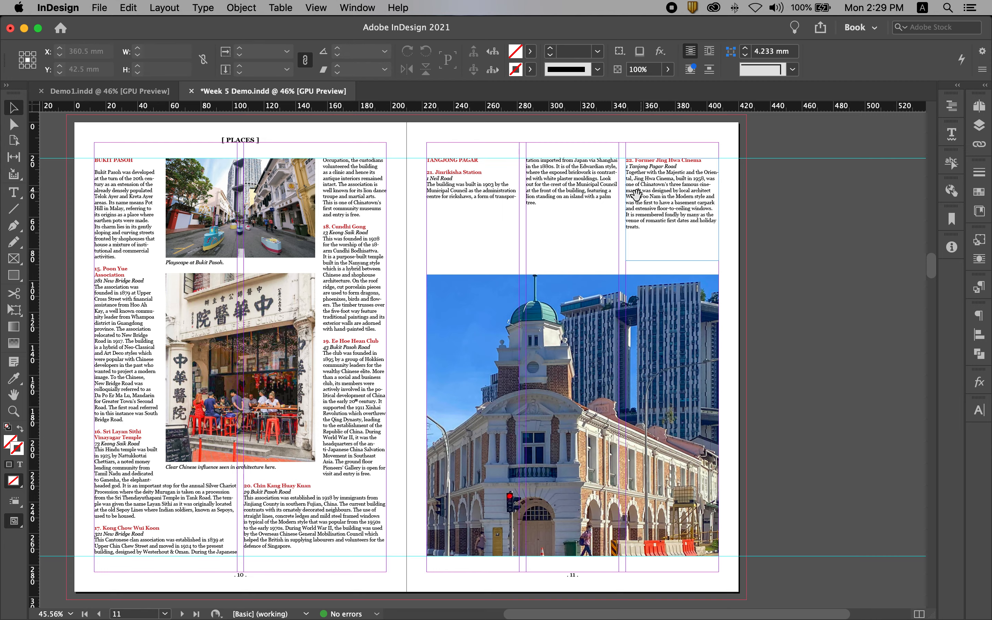
- Force line breaks before "style" and before "a palm tree" in entry 21's second-column text
left_click_drag(636, 194, 632, 205)
left_click_drag(444, 158, 668, 237)
left_click_drag(731, 251, 558, 257)
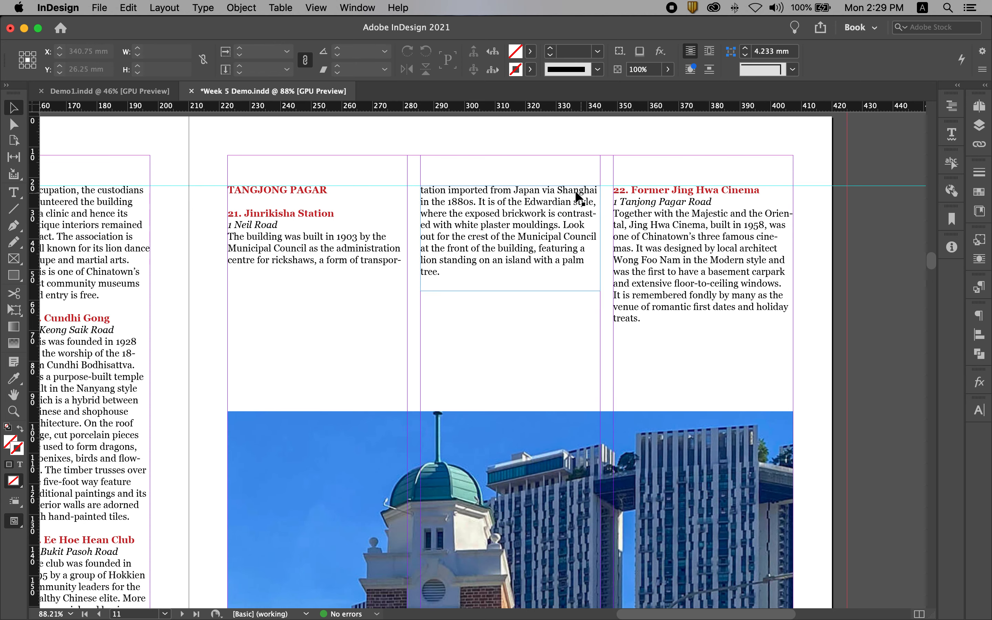
double_click(557, 190)
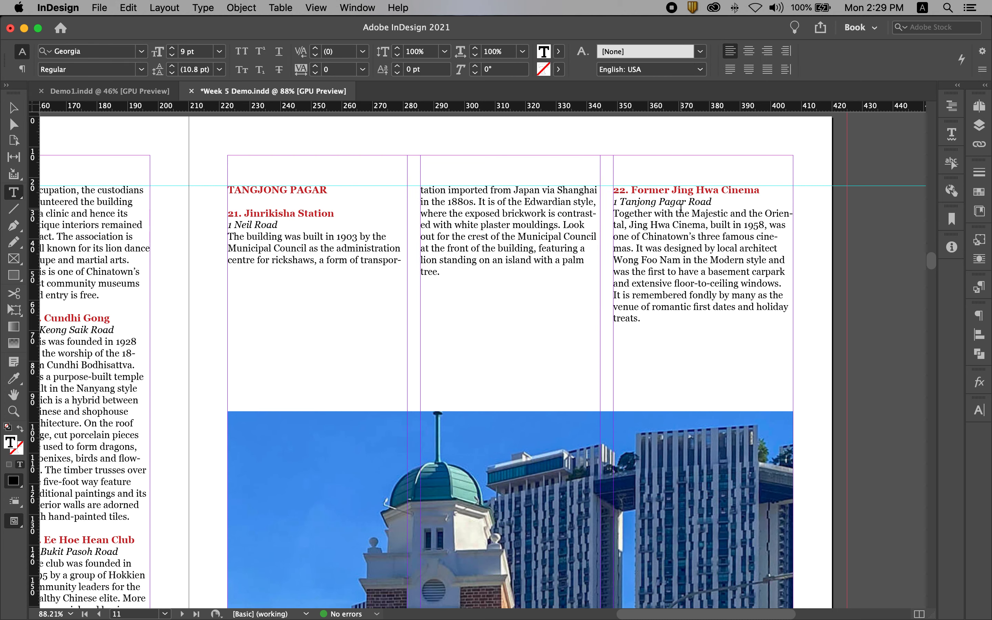
key("shift+Return")
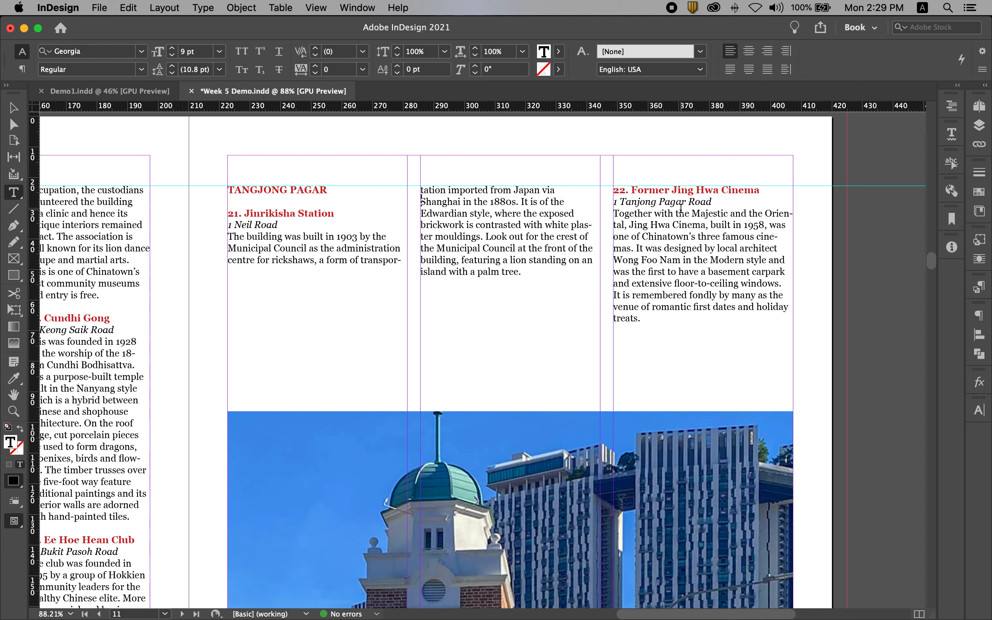
key("BackSpace")
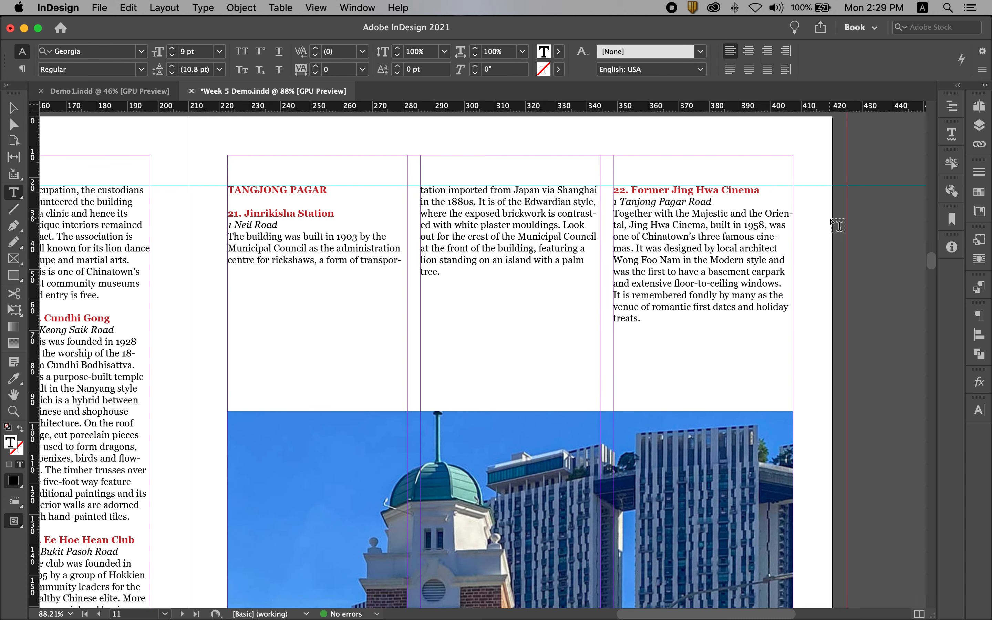
key("shift+Return")
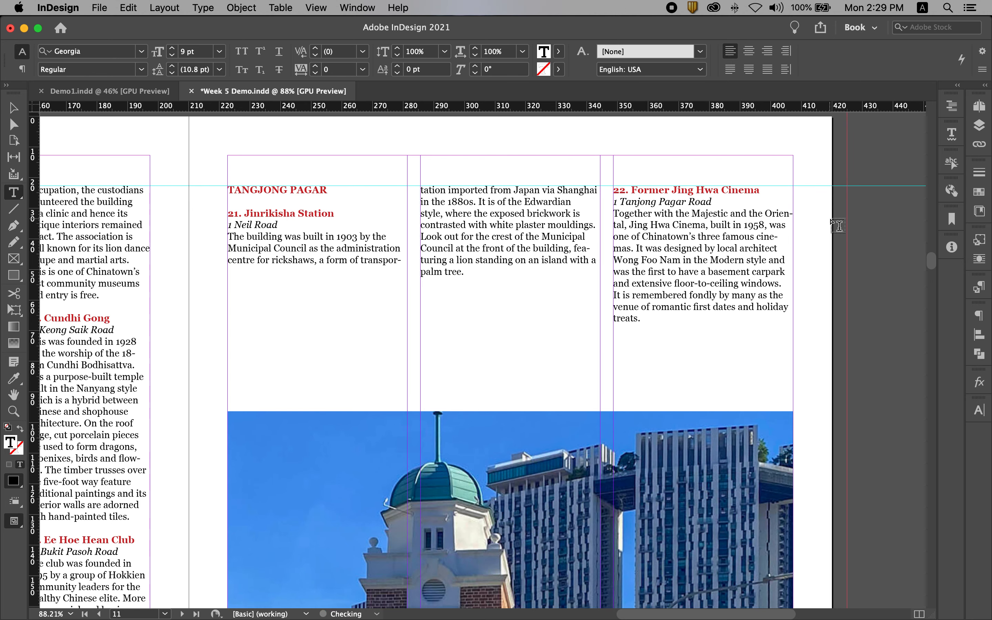
left_click(591, 258)
key("shift+Return")
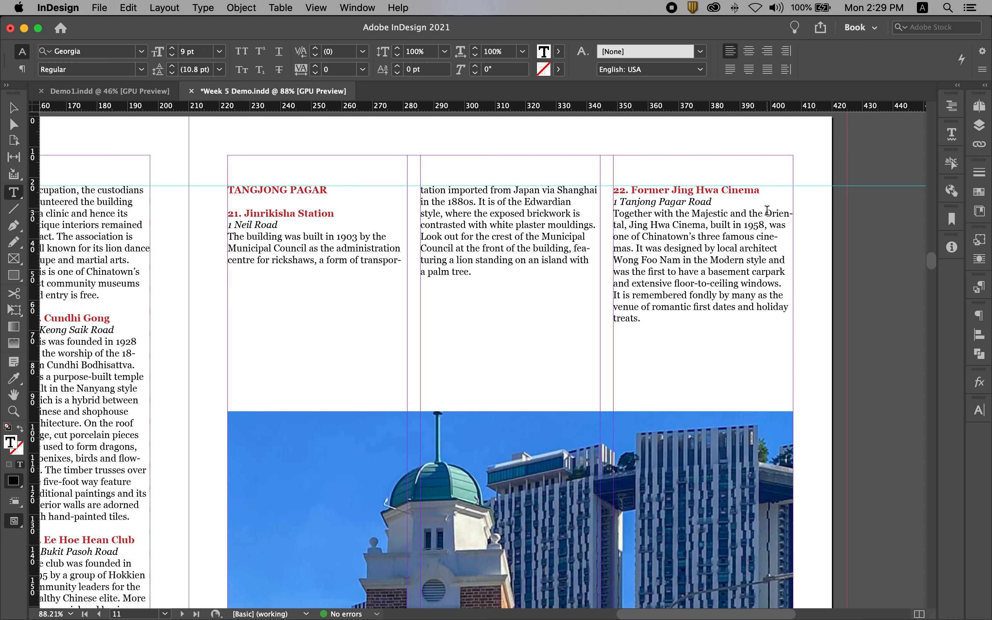
- Force line breaks before "Oriental" and "1958" in entry 22, and fit its frame to the text, about 44 mm high
key("shift+Return")
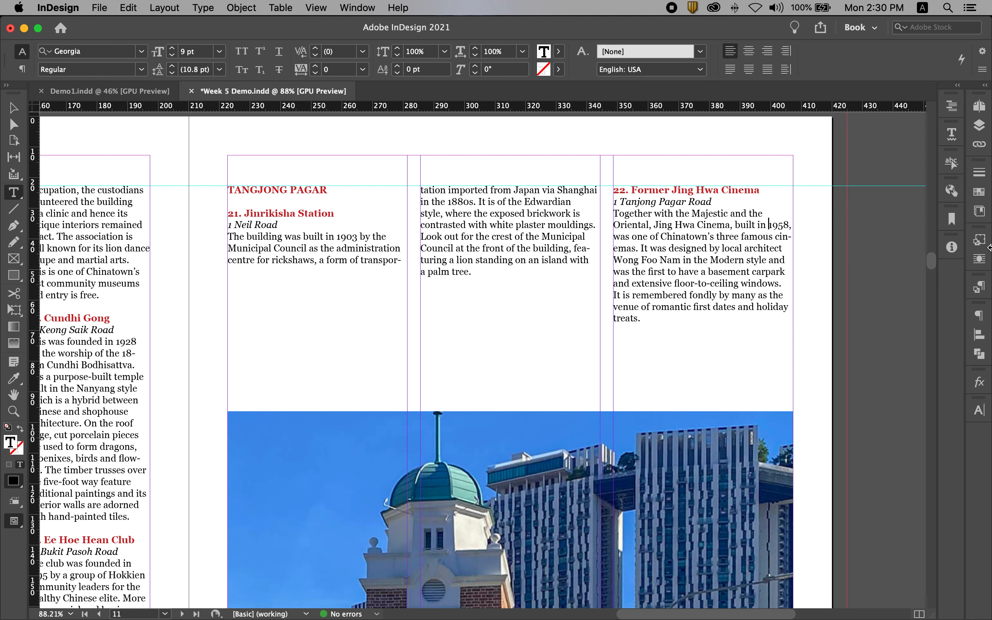
key("shift+Return")
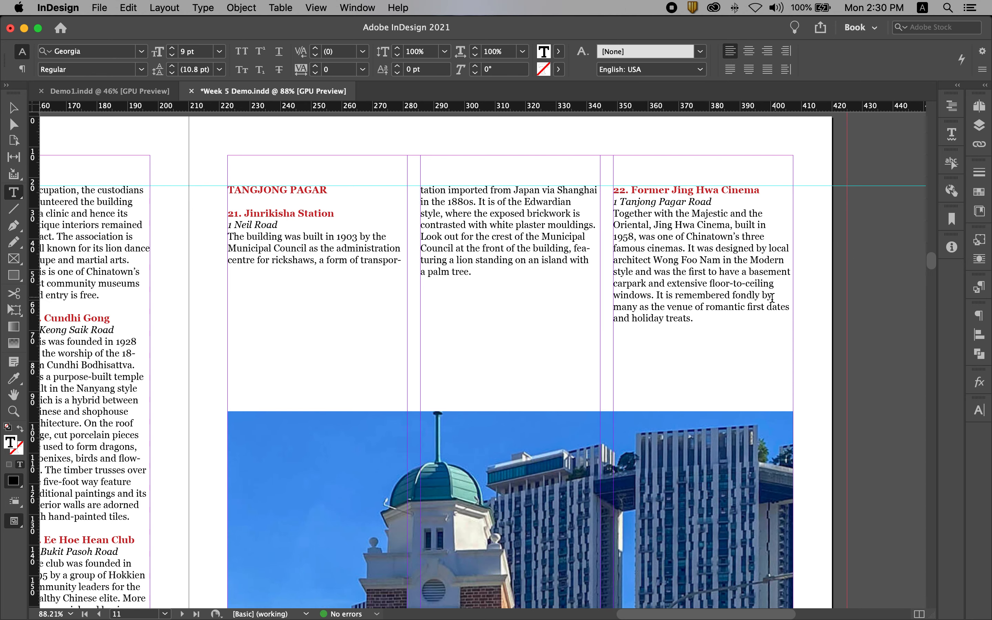
left_click(14, 107)
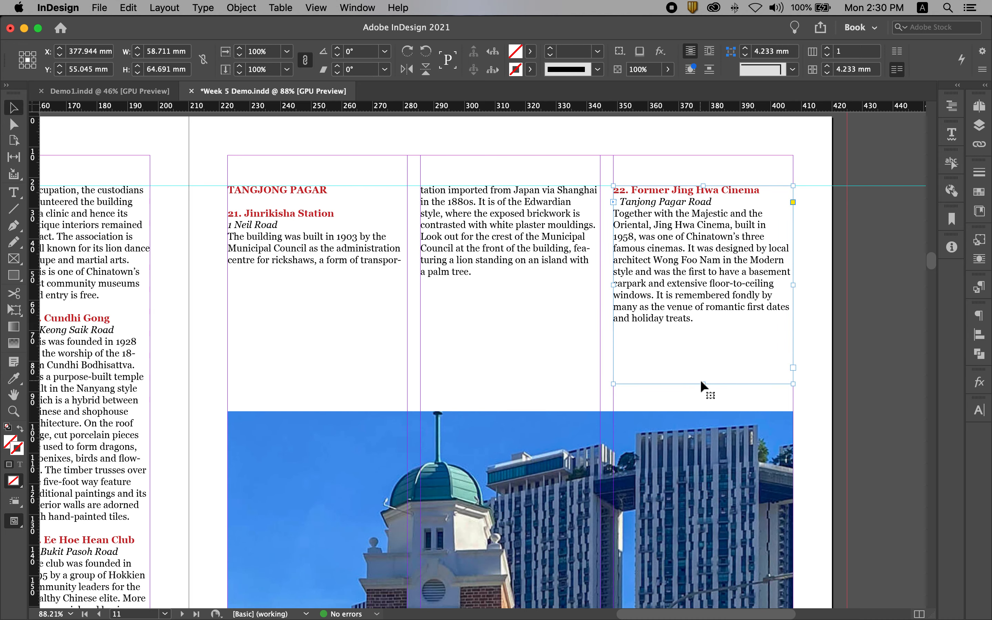
double_click(703, 384)
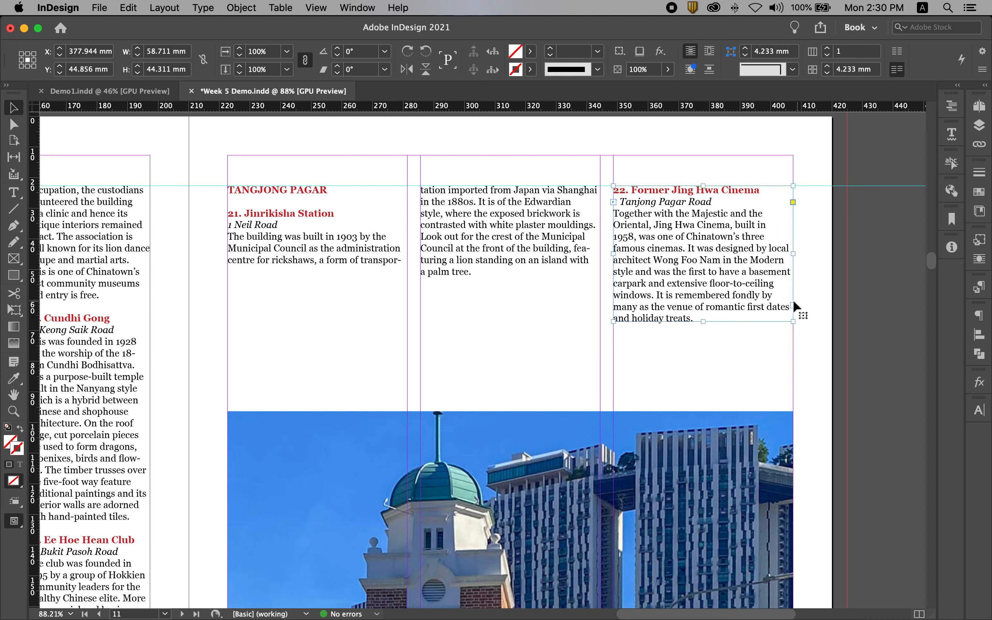
left_click(877, 330)
- Duplicate the Playscape caption beneath the station photo, aligned with page 11's inner margin at about X 253.8 mm, Y 277.3 mm
key("super+alt+0")
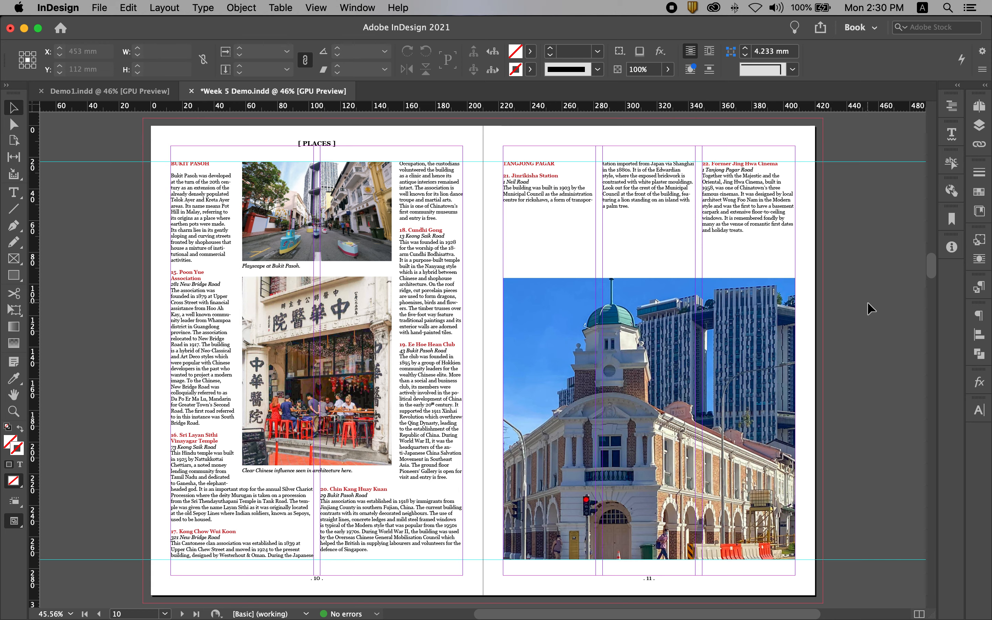
left_click(261, 267)
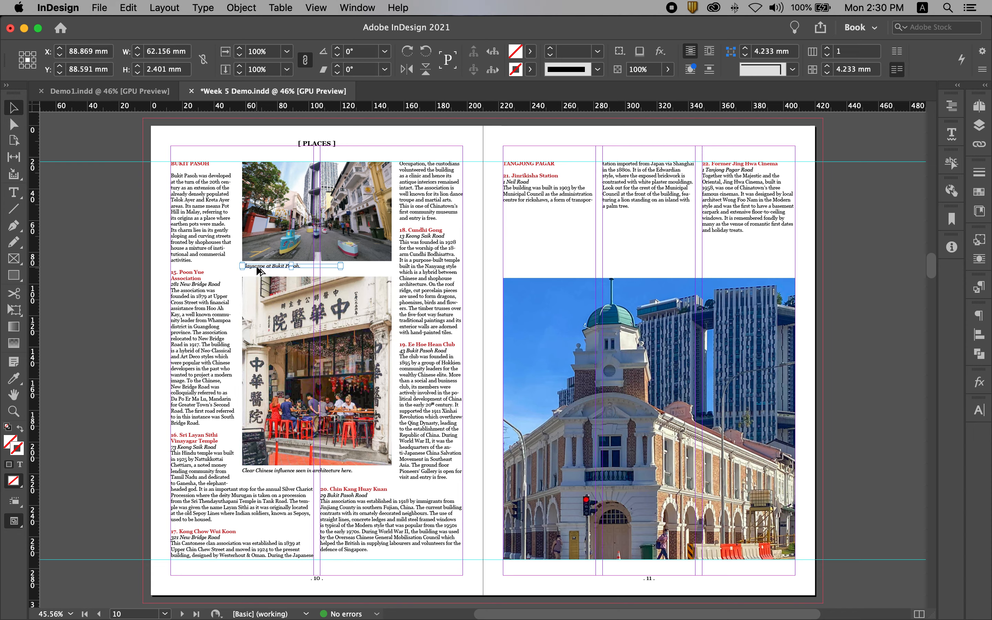
left_click_drag(261, 267, 521, 564)
scroll(521, 565, "down", 4)
left_click_drag(474, 463, 701, 532)
left_click_drag(623, 553, 618, 553)
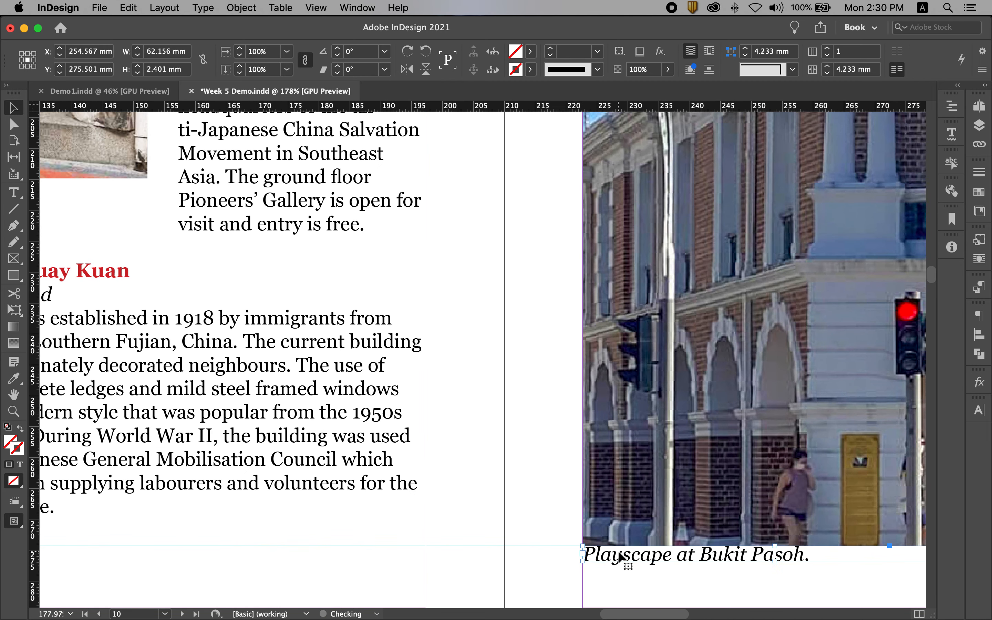
key("Down")
key("Down")
key("Down")
key("Down")
key("Down")
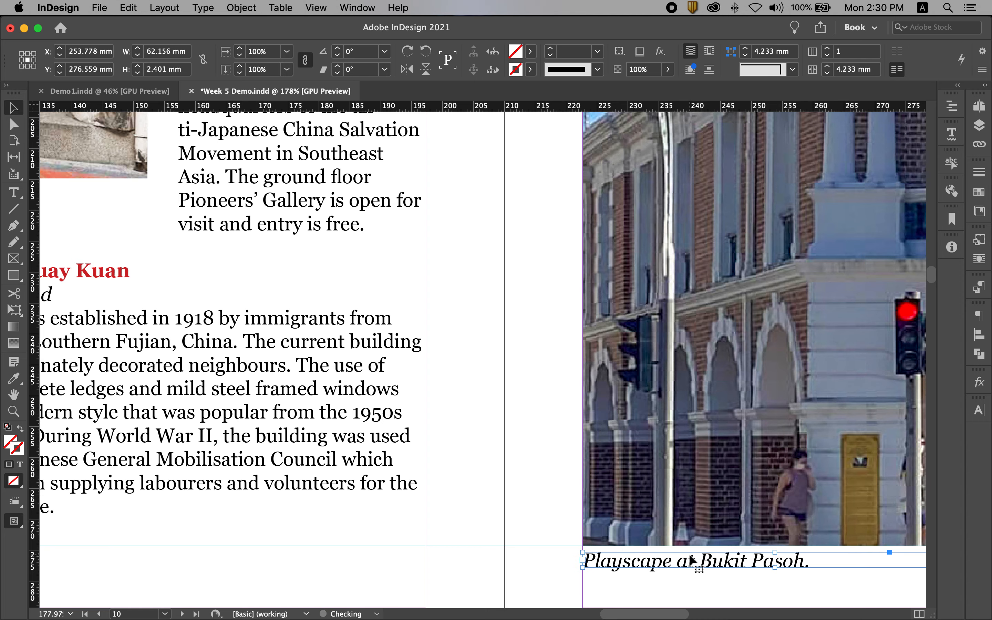
left_click_drag(690, 553, 403, 356)
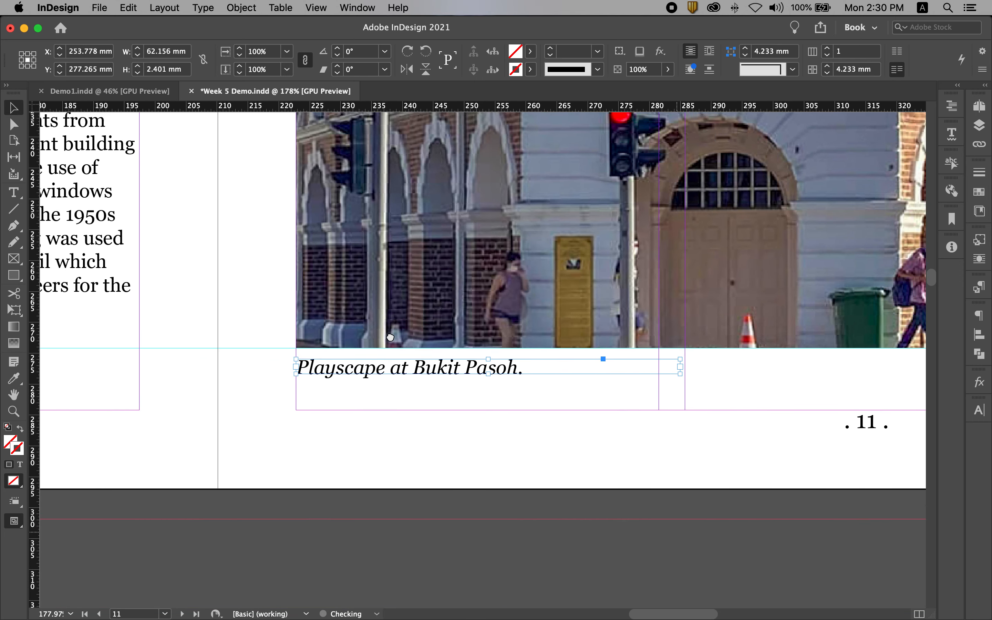
- Replace the duplicated caption's text under the station photo with "Jinrikisha Station basking in the sun."
left_click(472, 316)
key("super+0")
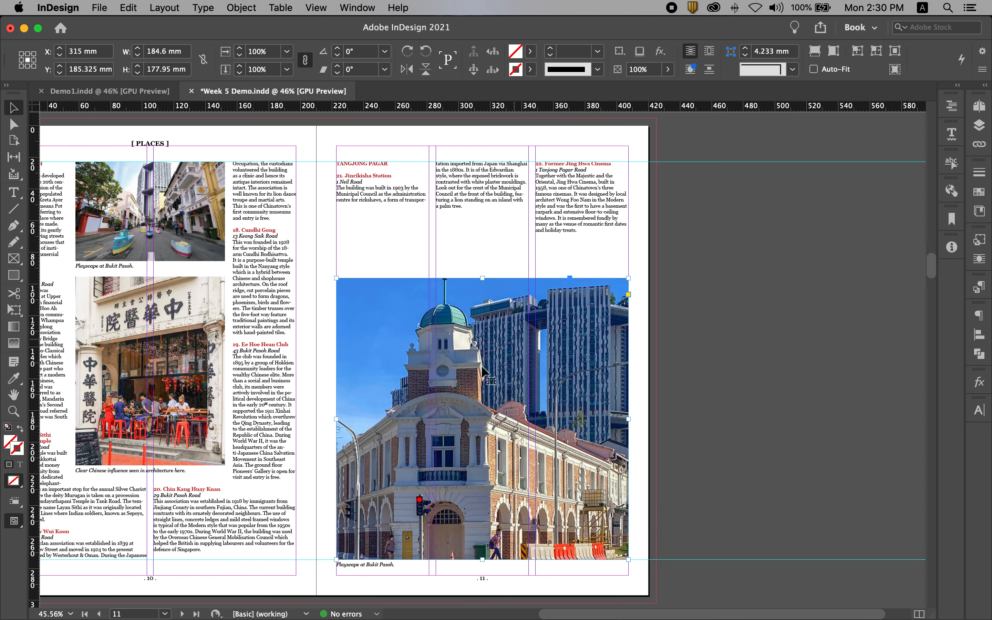
left_click_drag(442, 427, 469, 393)
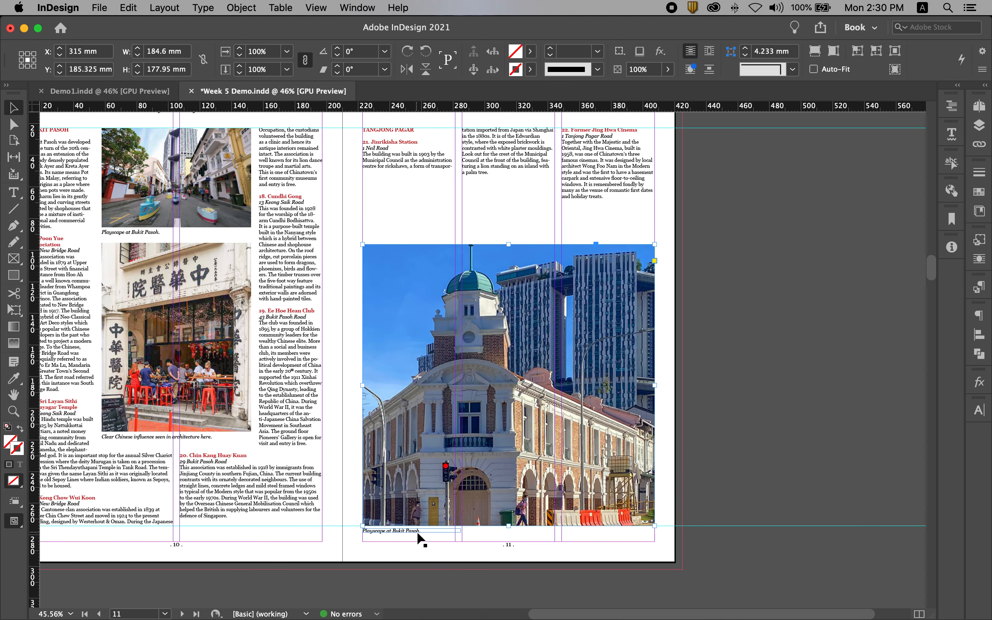
double_click(418, 532)
key("super+a")
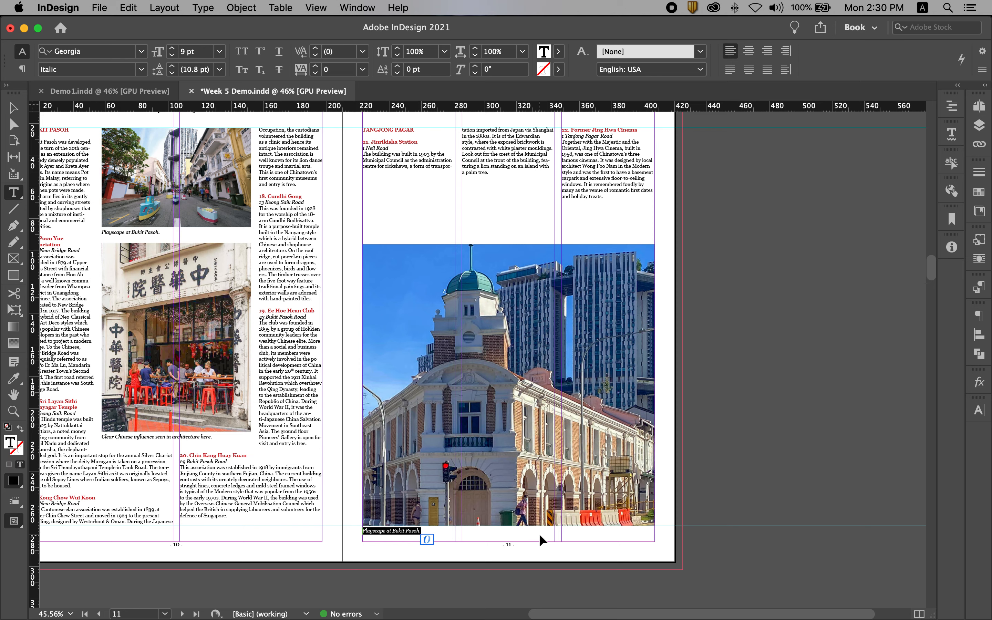
type("Jinrikis")
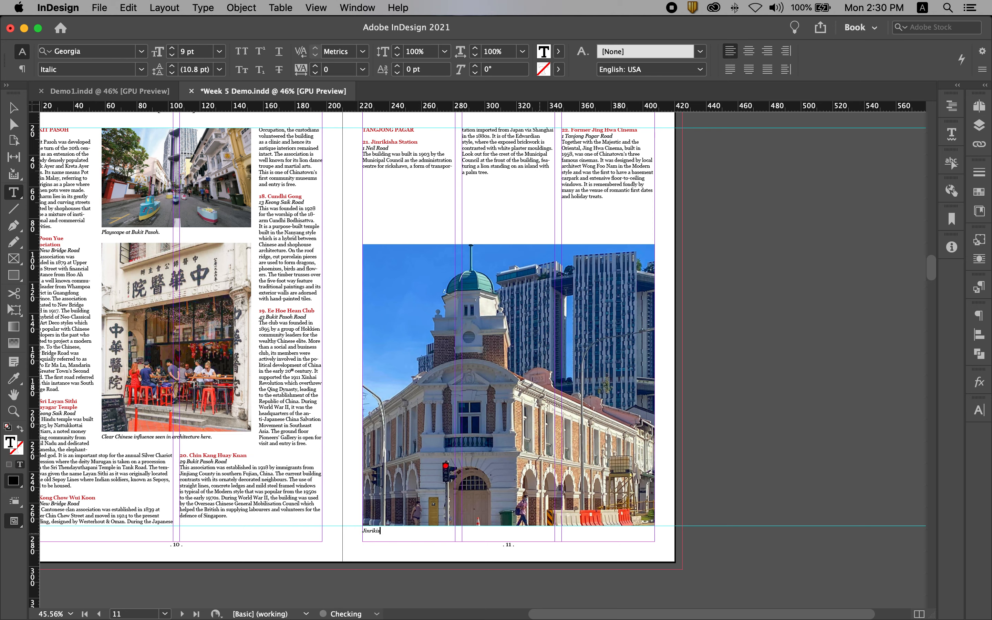
type("ha Station basking in the sun.")
left_click(14, 107)
left_click(795, 379)
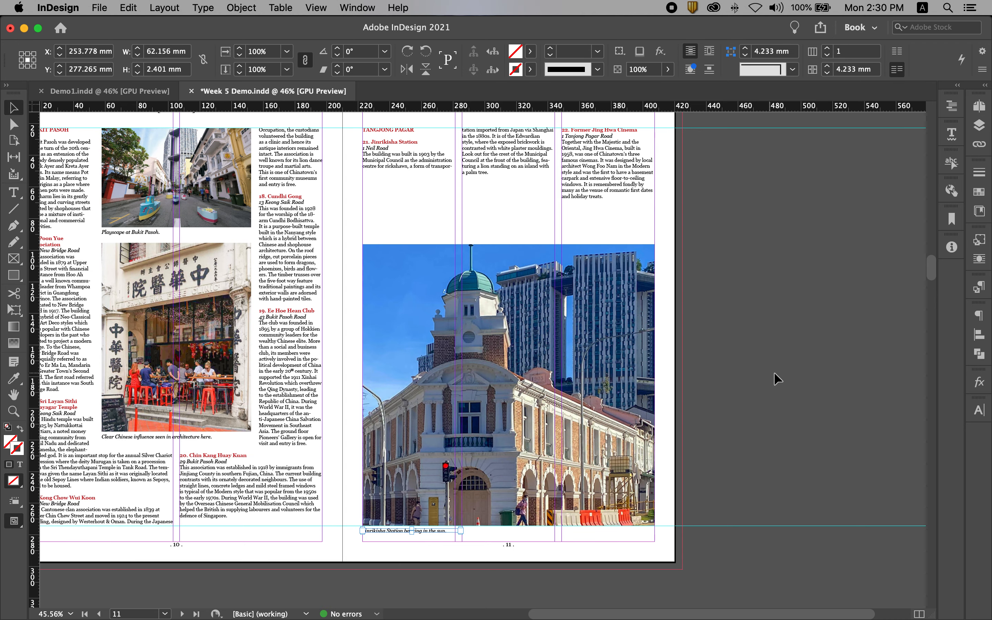
- Preview the whole pages 10-11 spread without guides, save the document, and return to the normal view
key("super+alt+0")
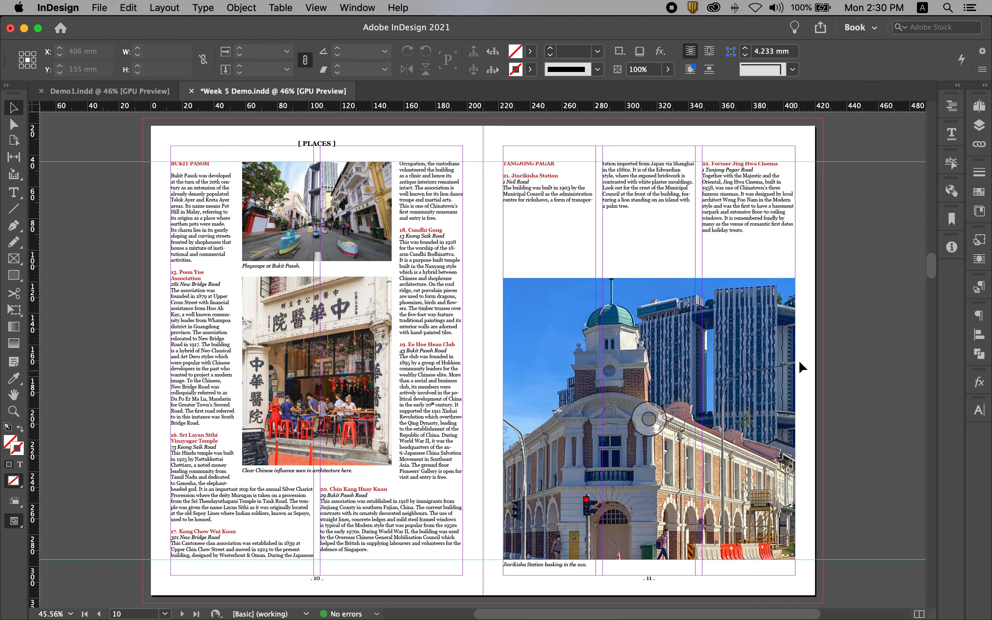
key("w")
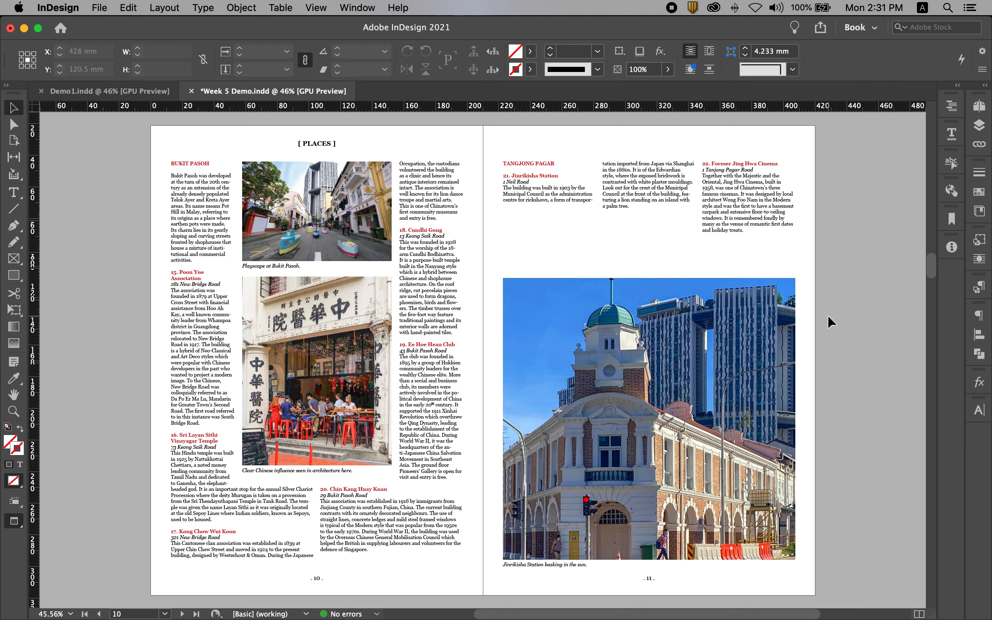
key("super+s")
key("w")
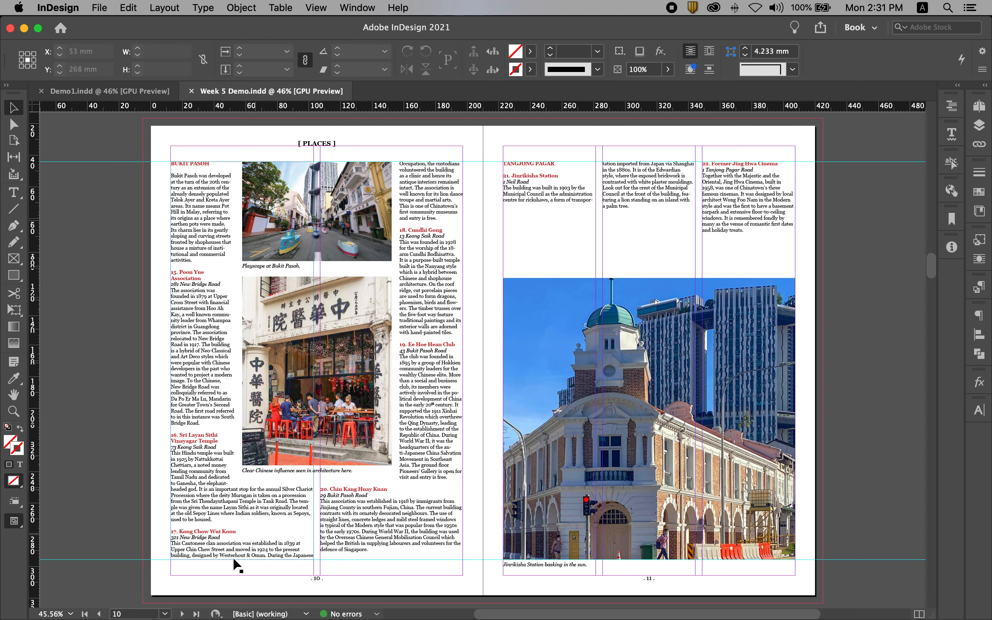
- Copy the blue pull quote from page 8 onto page 11, under the first two columns at about X 283.5 mm, Y 71.5 mm
left_click(979, 105)
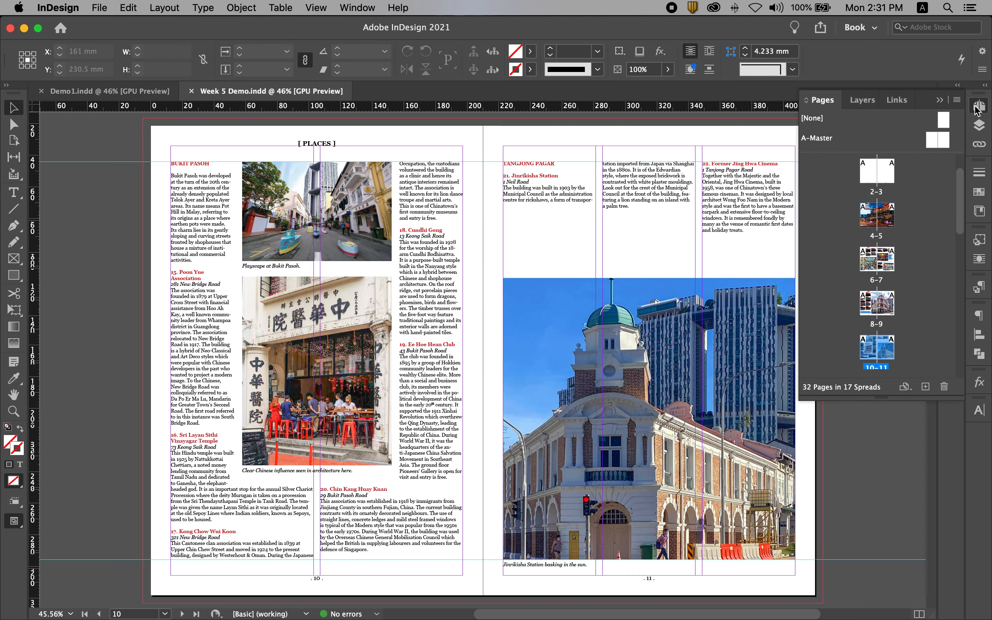
double_click(881, 326)
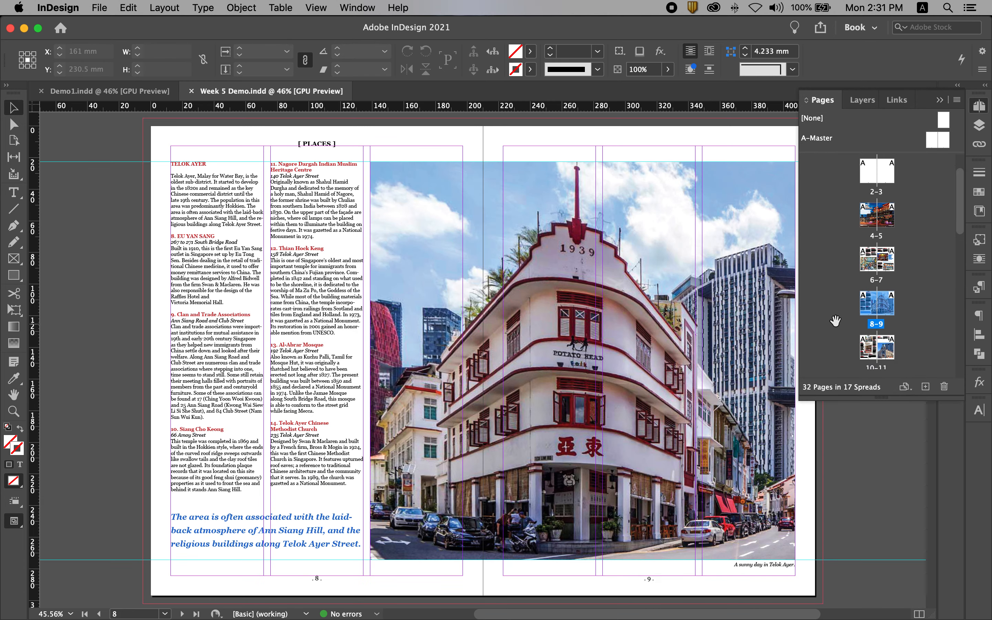
left_click(282, 535)
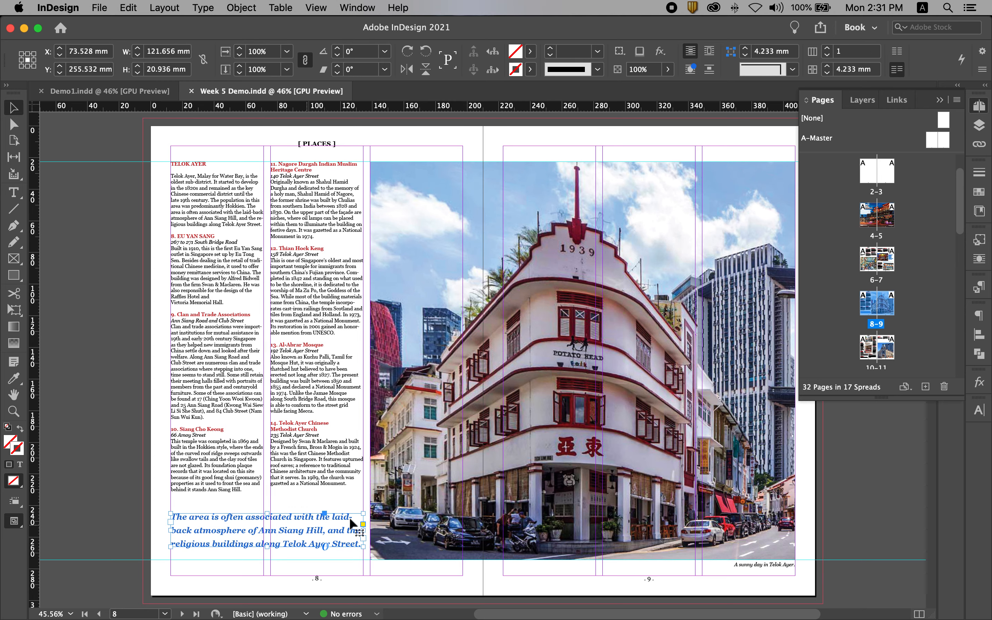
double_click(882, 367)
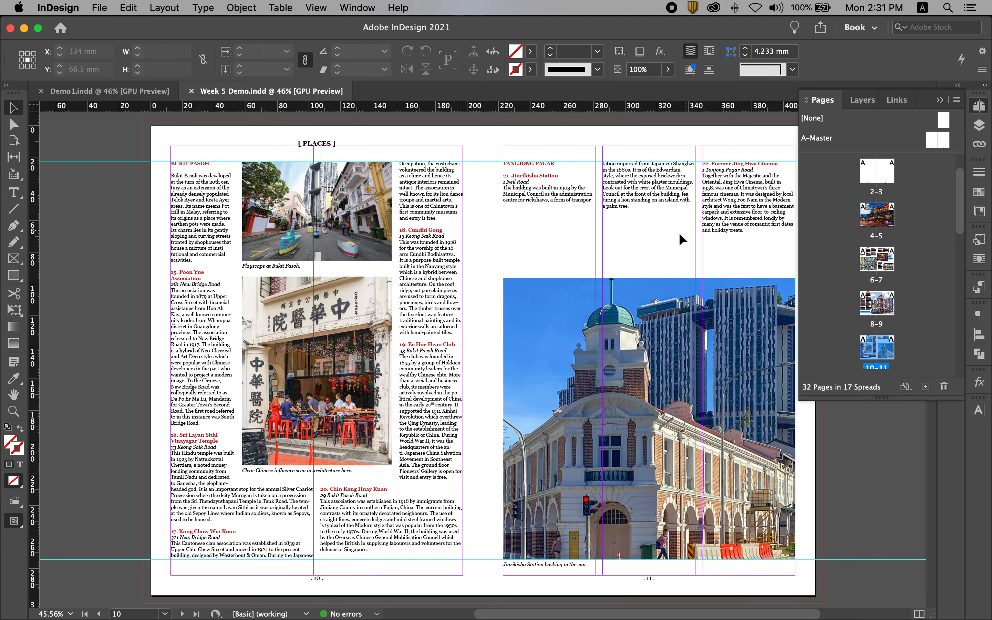
key("cmd+v")
left_click_drag(472, 362, 566, 243)
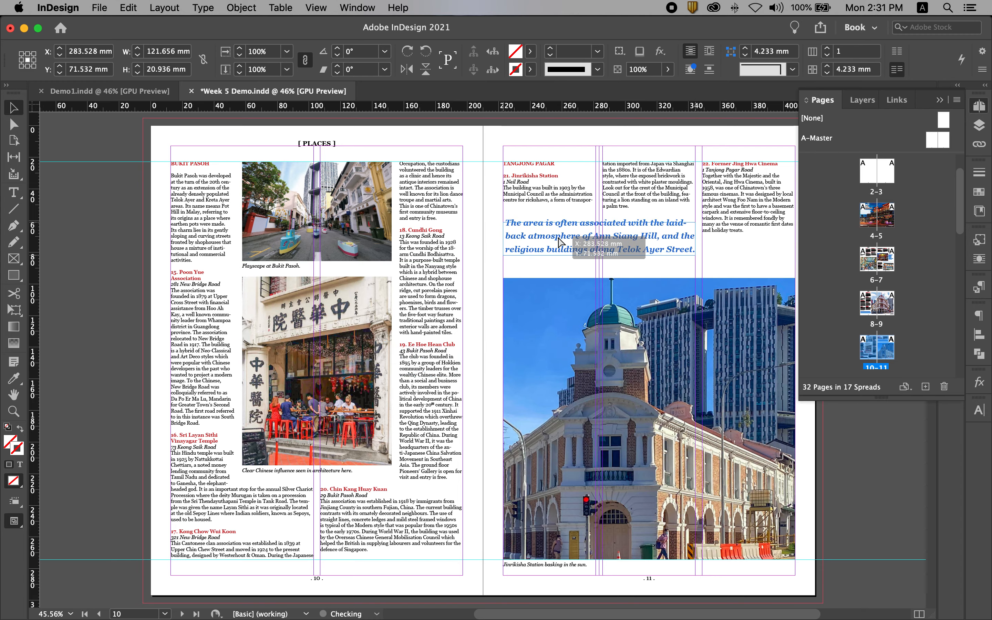
left_click(881, 454)
- Copy the sentence "It is of the Edwardian style, where the exposed brickwork is contrasted with white plaster mouldings." from the Jinrikisha Station text on page 11
left_click_drag(144, 153, 308, 271)
left_click_drag(568, 297, 197, 301)
left_click_drag(474, 302, 257, 276)
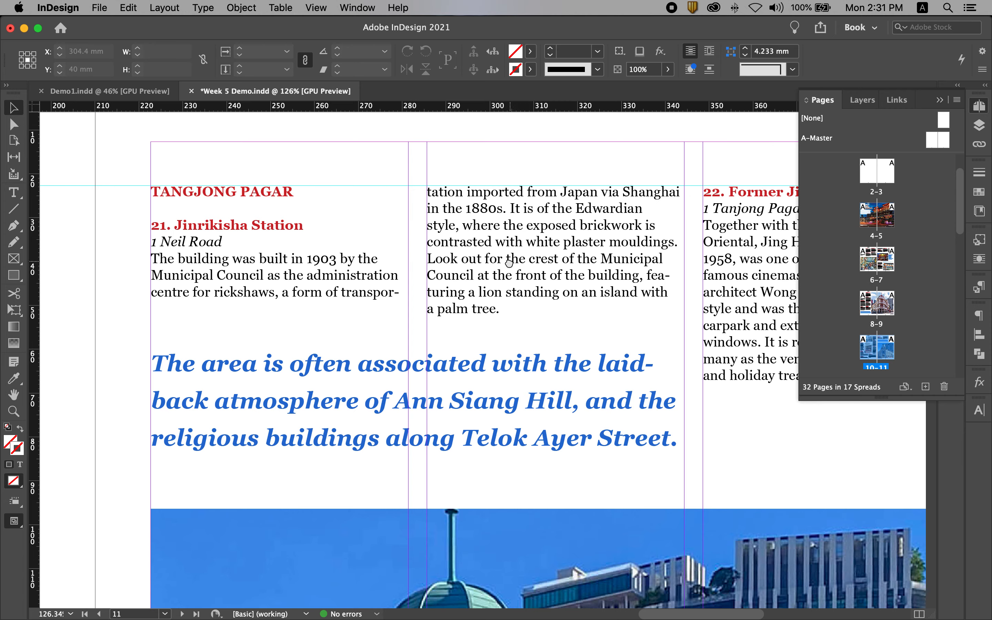
scroll(509, 261, "right", 3)
scroll(572, 251, "right", 4)
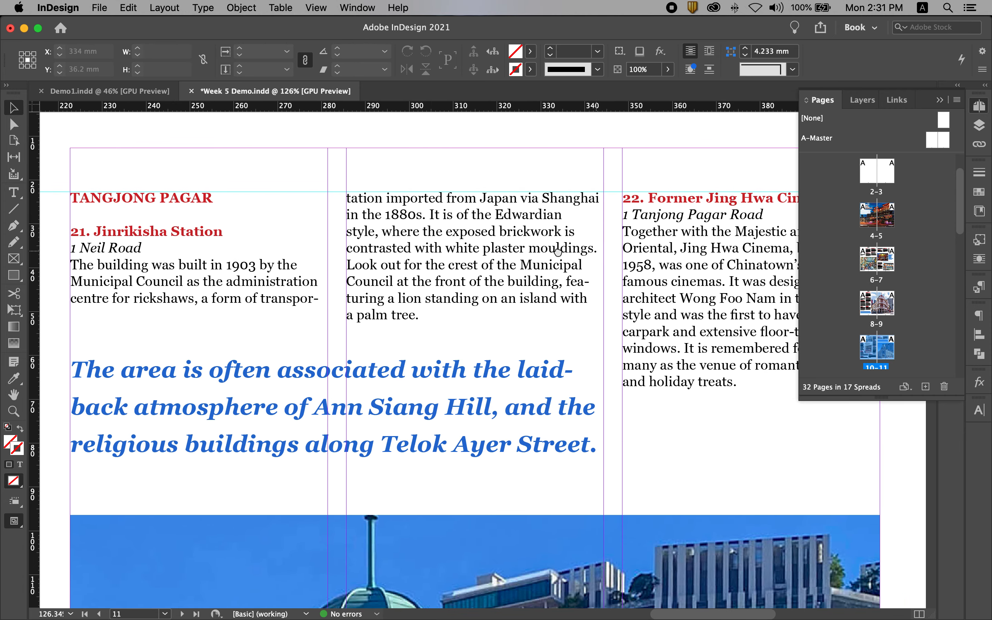
scroll(489, 251, "left", 4)
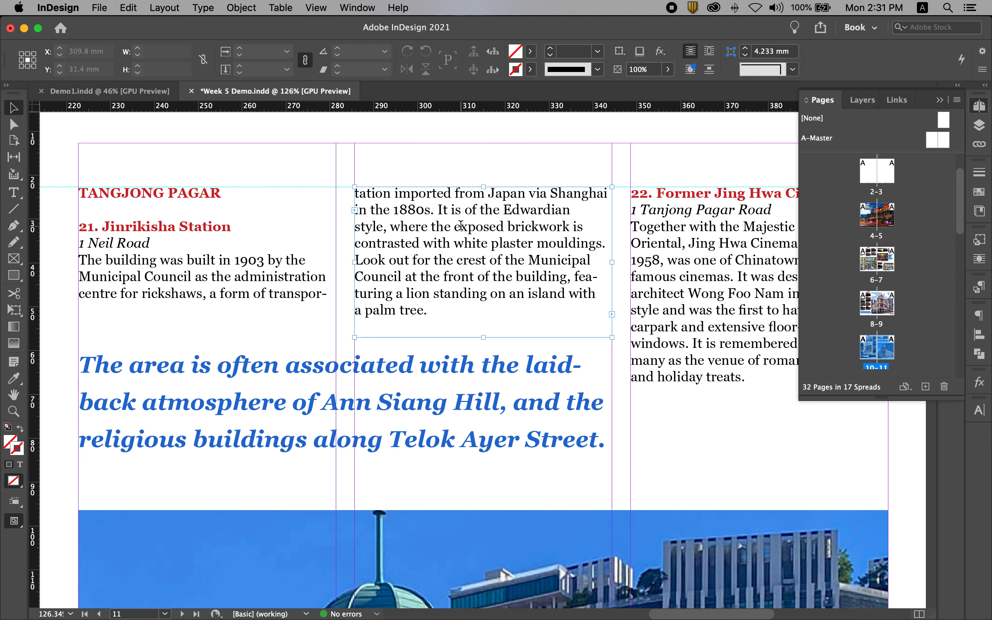
key("t")
left_click_drag(438, 210, 606, 241)
key("super+c")
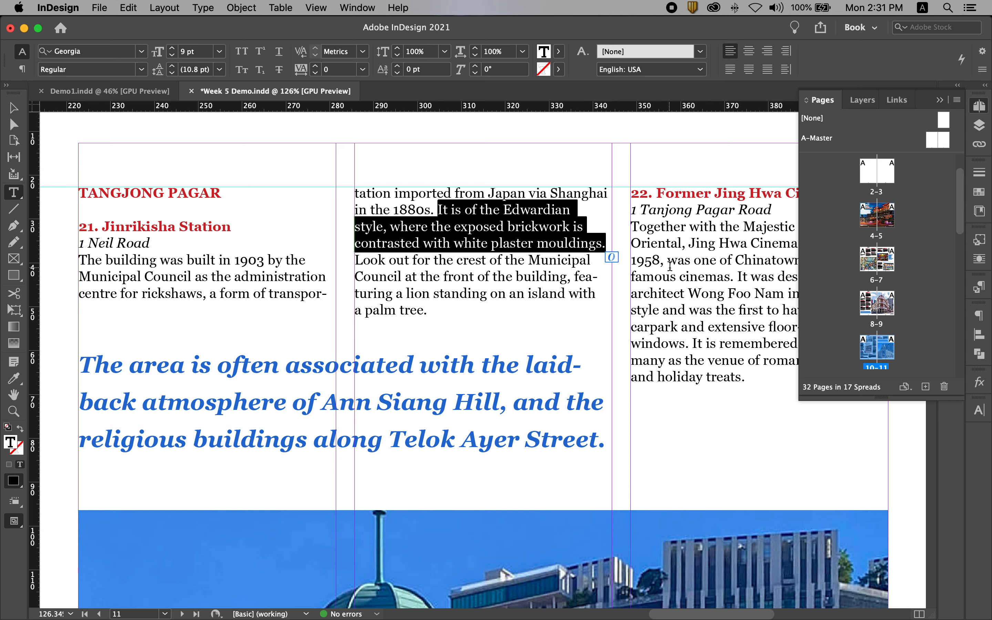
- Replace the blue pull quote's text on page 11 with the copied sentence, pasted without formatting, and remove the extra line breaks
left_click(401, 407)
key("super+a")
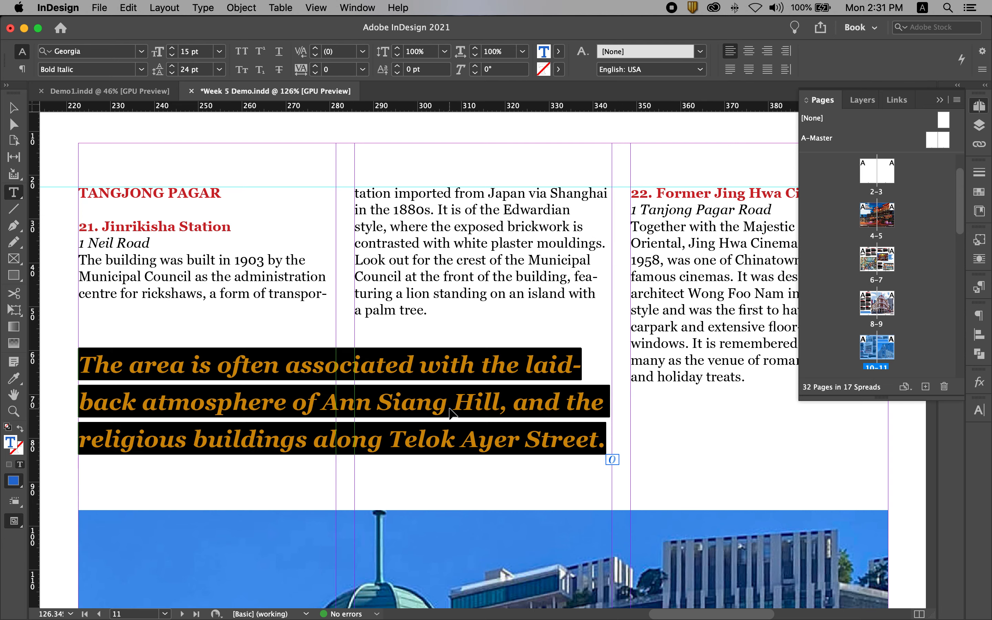
left_click(128, 8)
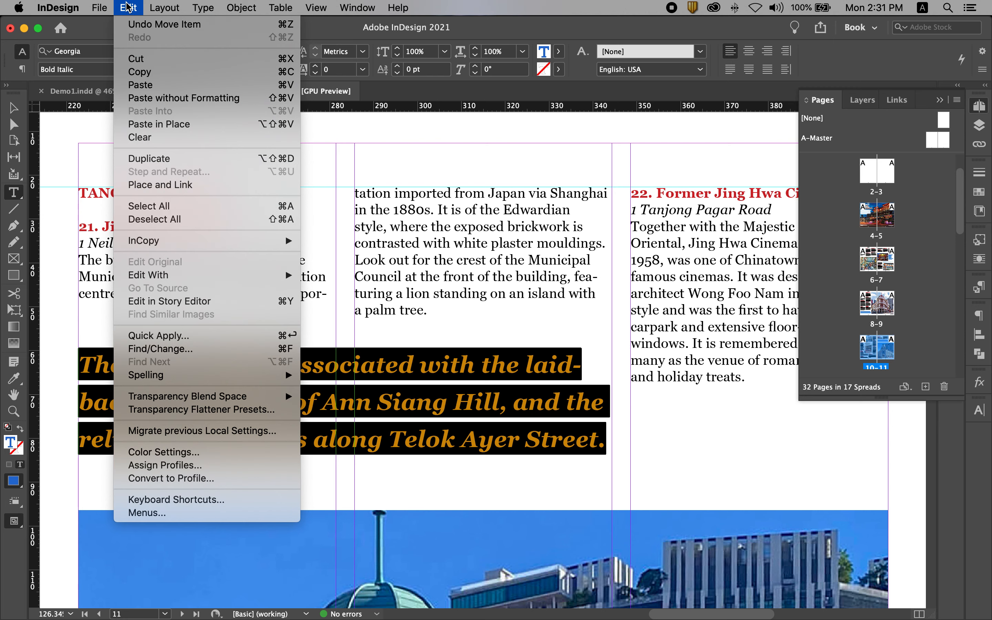
left_click(172, 98)
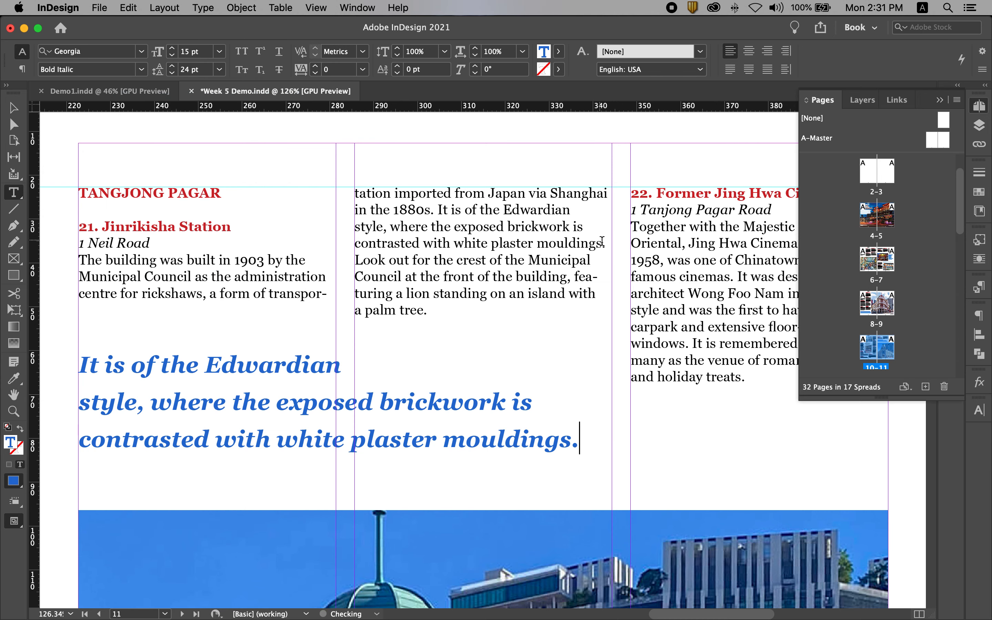
left_click(80, 403)
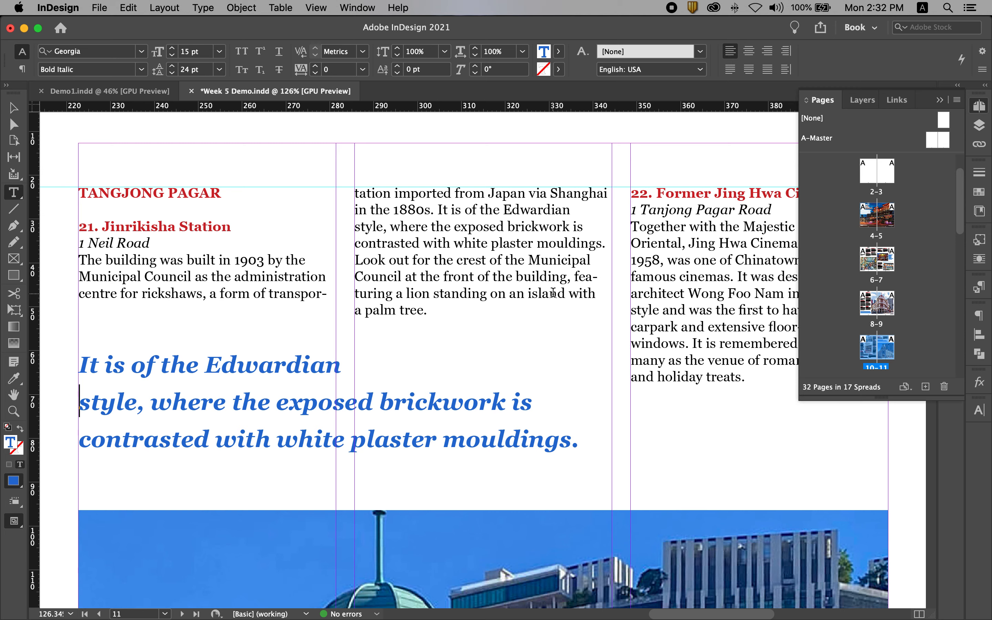
key("BackSpace")
key("Escape")
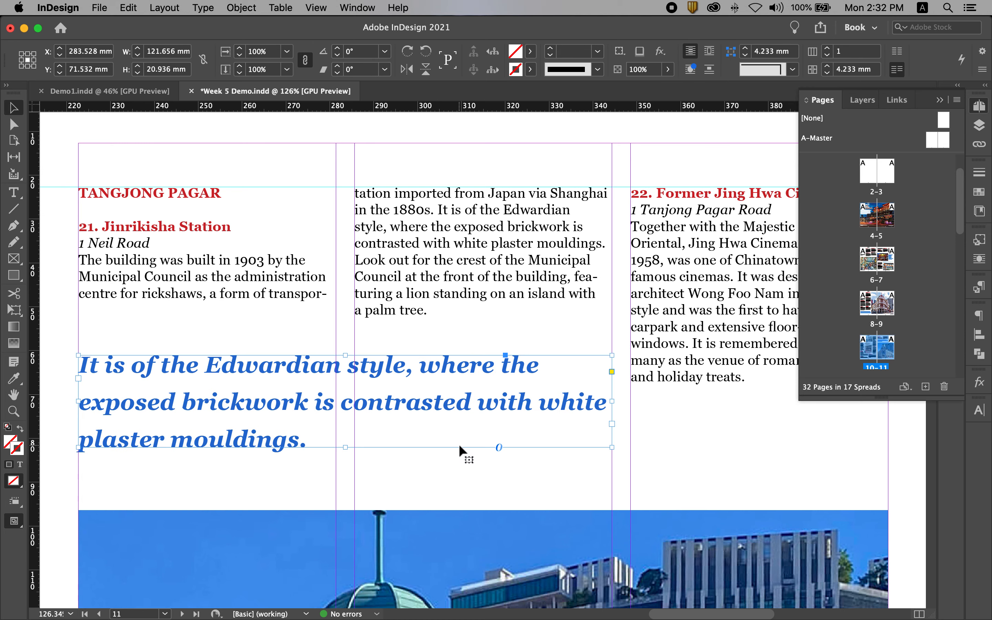
- Move the pull quote on page 11 slightly down to about Y 73.4 mm, keeping X at 283.528 mm
key("super+alt+0")
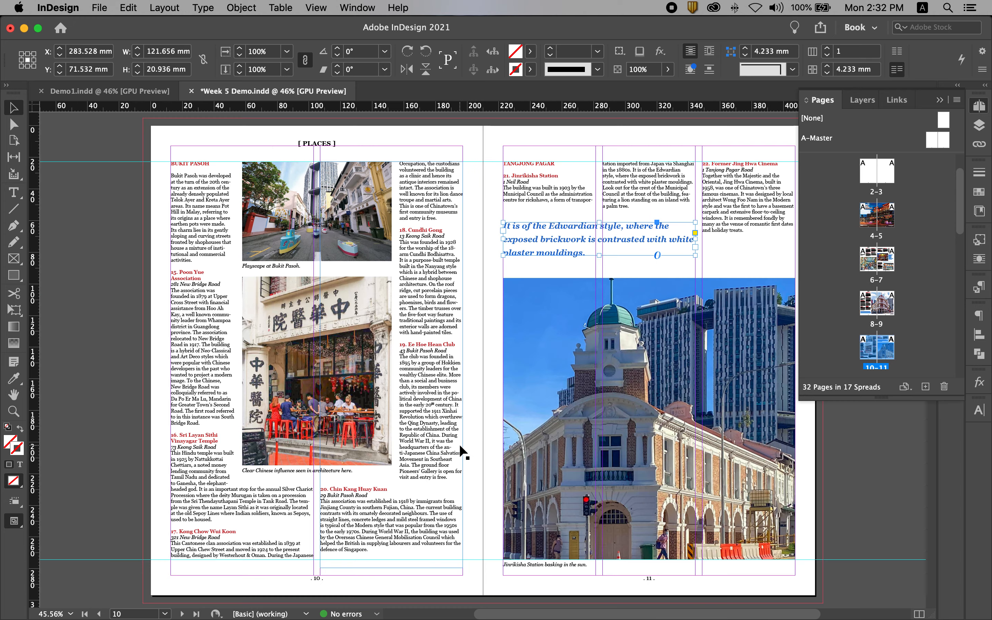
left_click(940, 100)
left_click(861, 274)
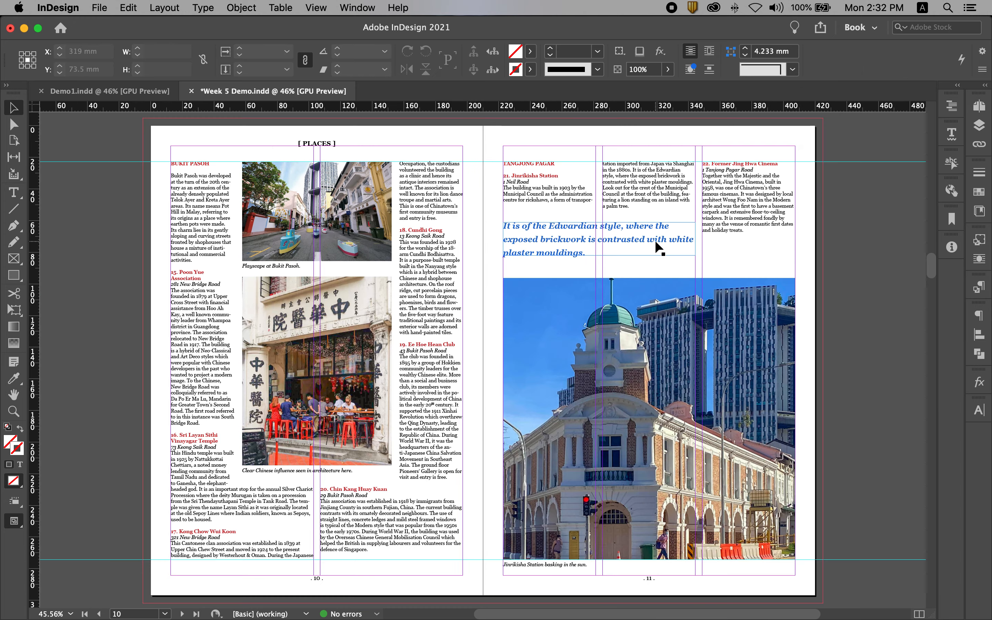
left_click_drag(655, 241, 655, 243)
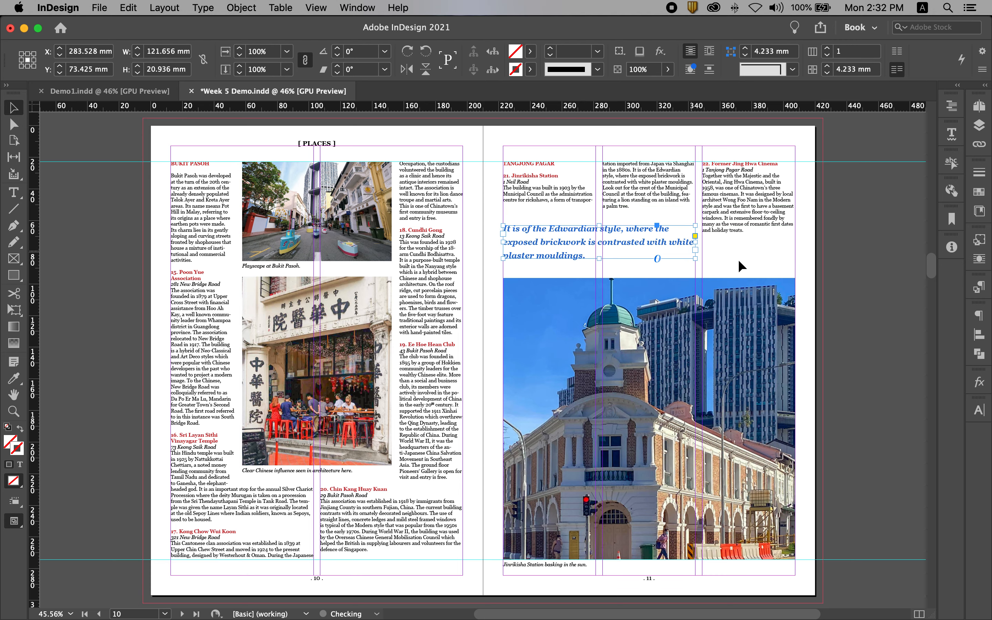
- Deselect the pull quote, preview the pages 10-11 spread without guides, and save the document
left_click(888, 280)
key("w")
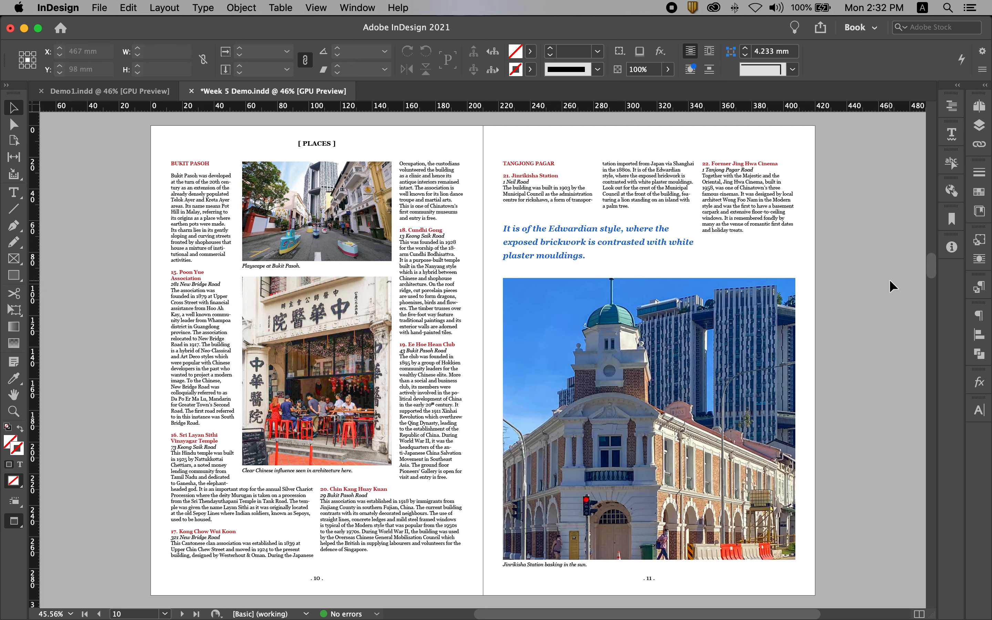
key("super+s")
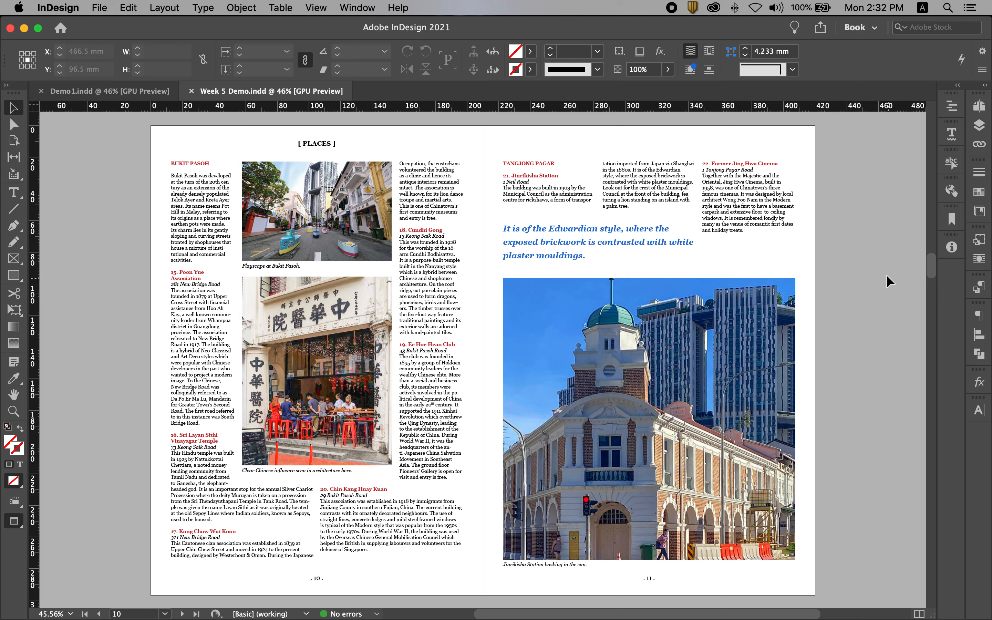
- Review the spreads from pages 4-5 through 10-11 in full-screen presentation, and return to the normal view with guides
left_click(979, 108)
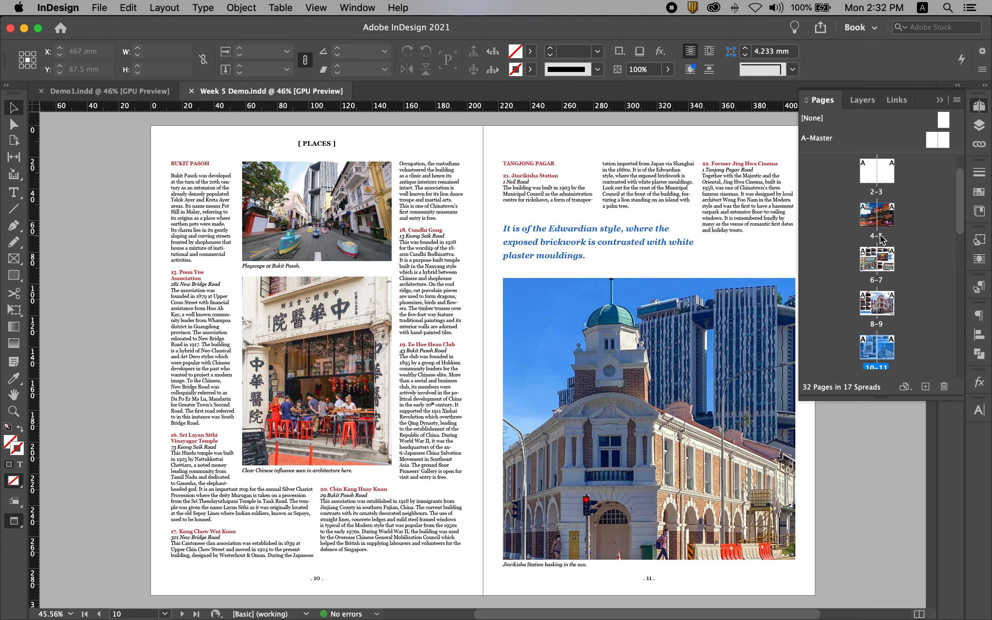
double_click(878, 236)
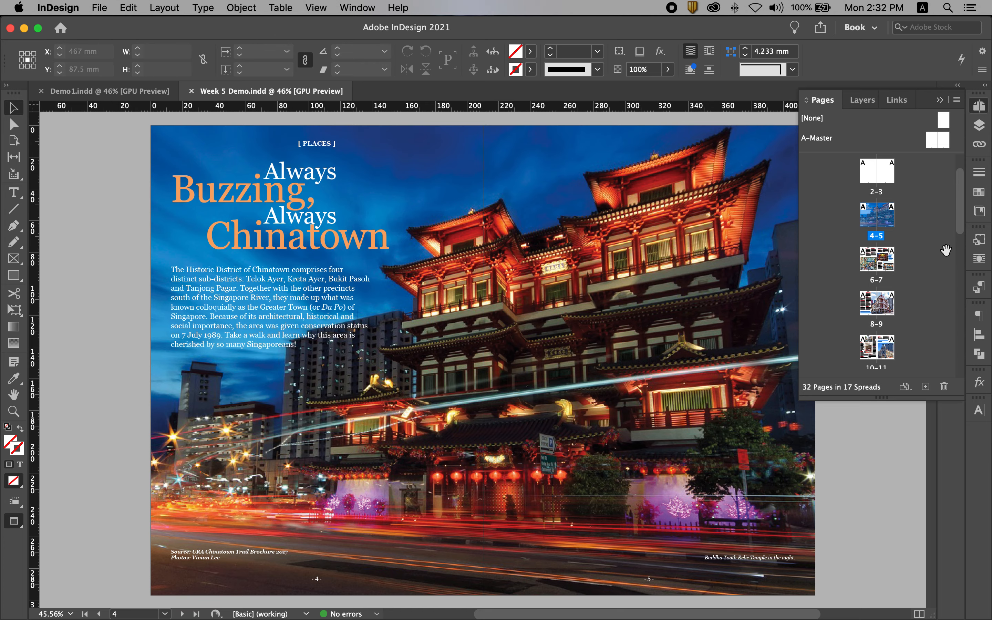
key("shift+w")
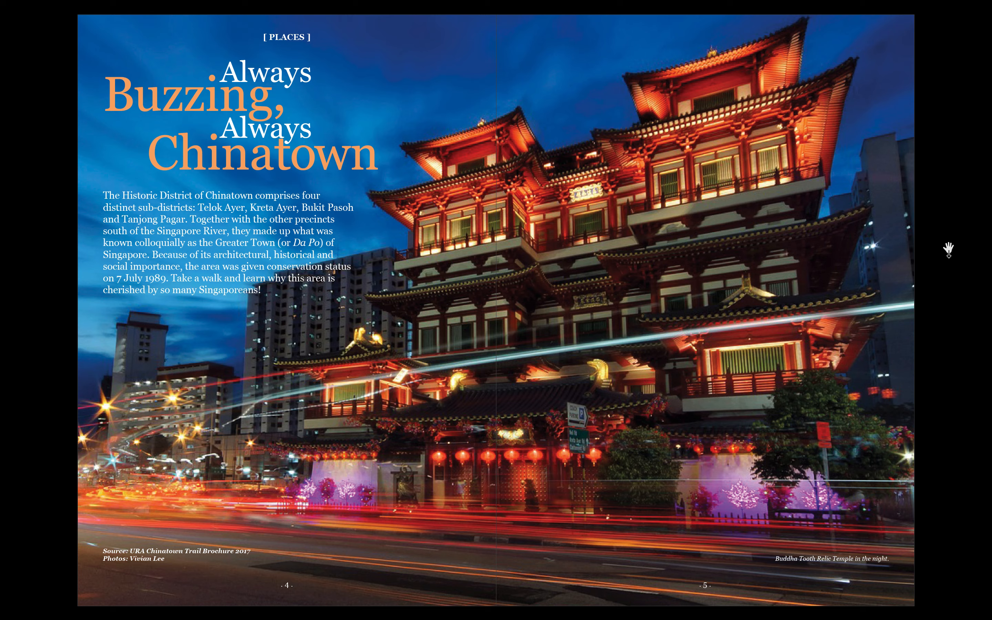
key("Right")
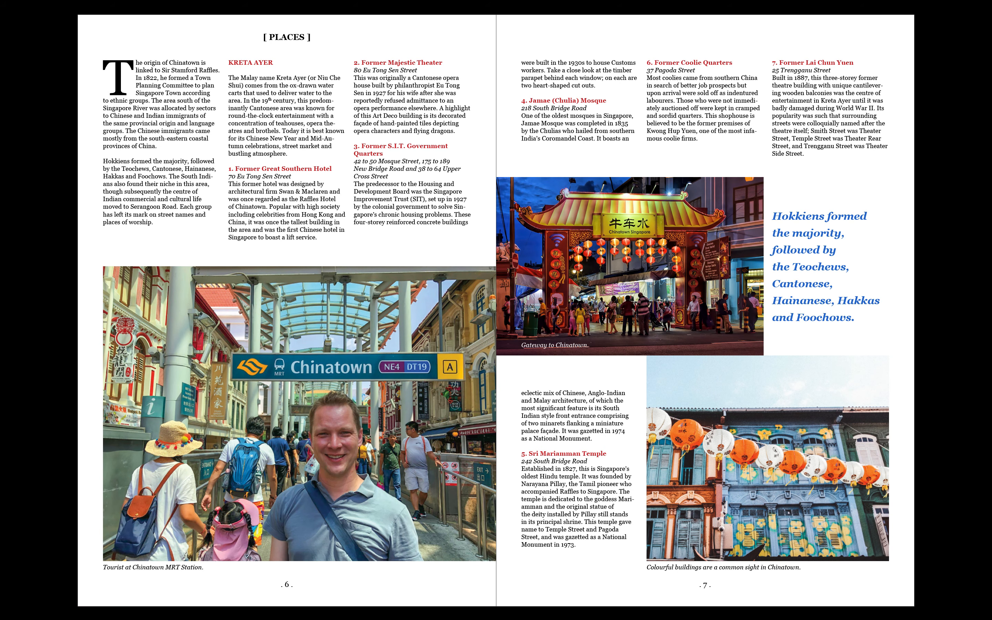
key("Right")
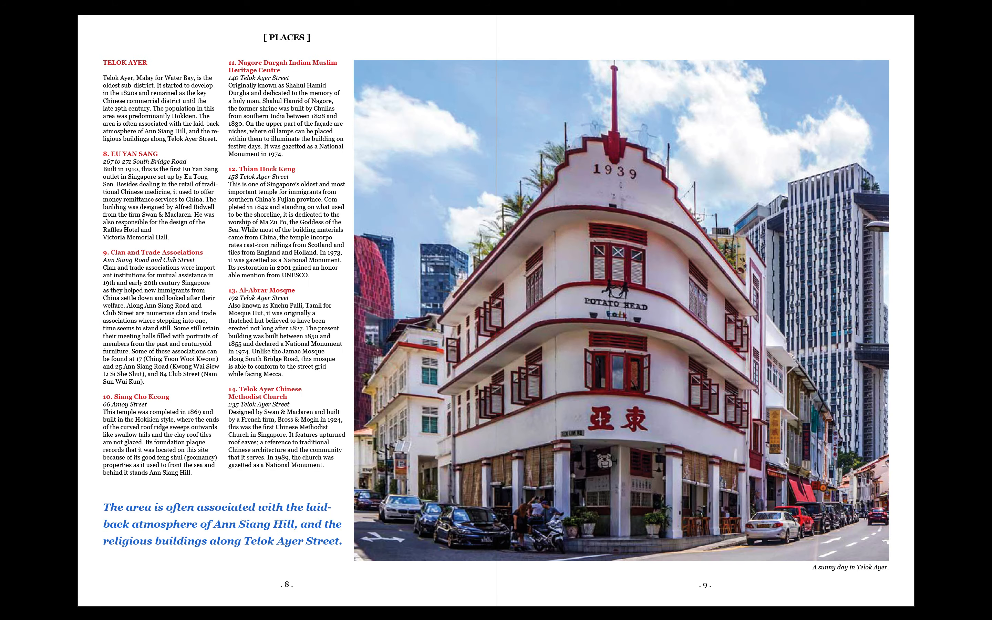
key("Right")
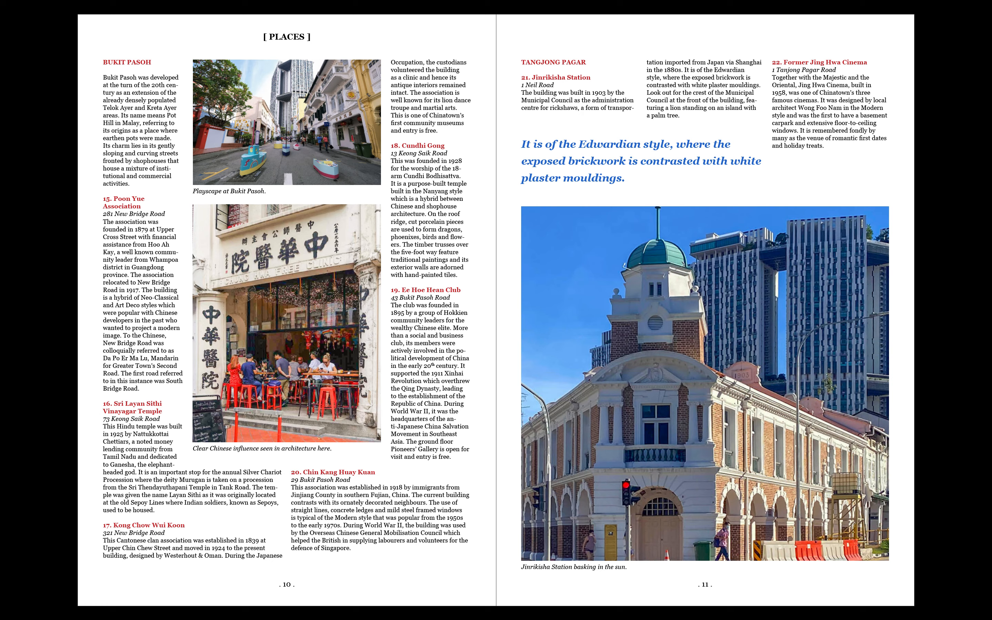
key("Escape")
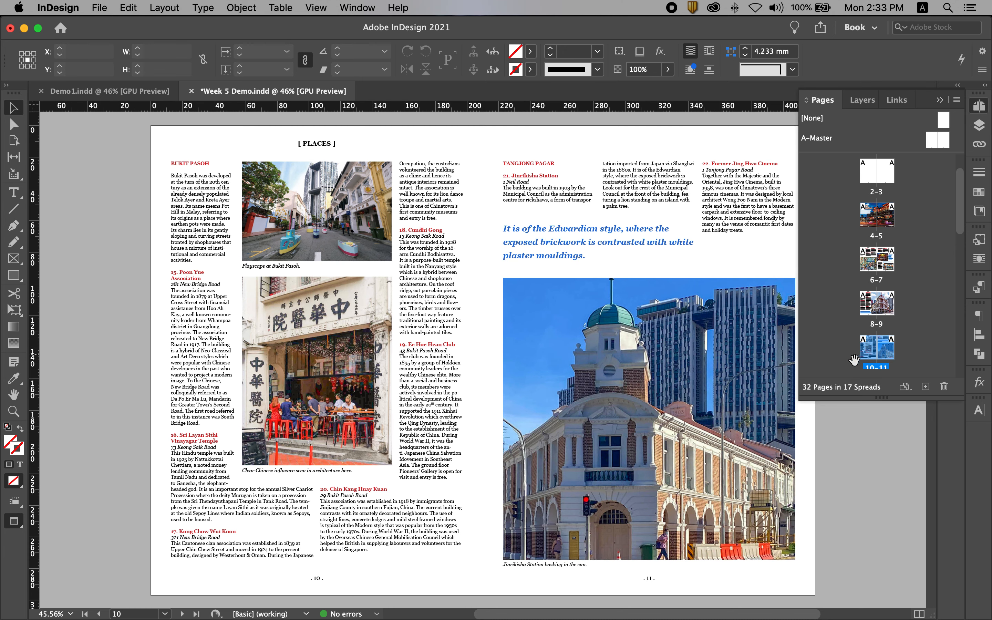
key("w")
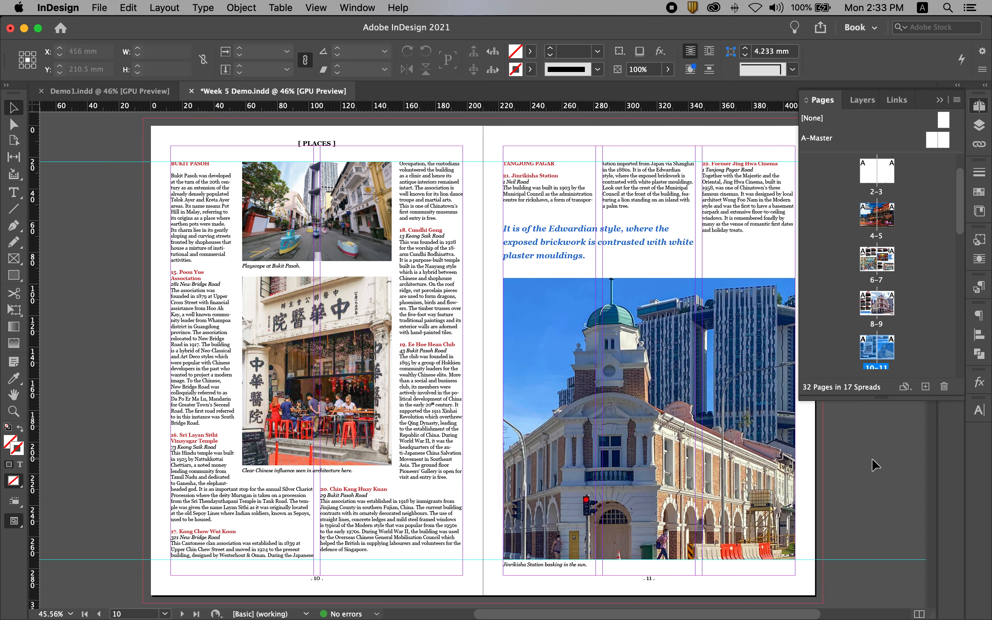
left_click(939, 100)
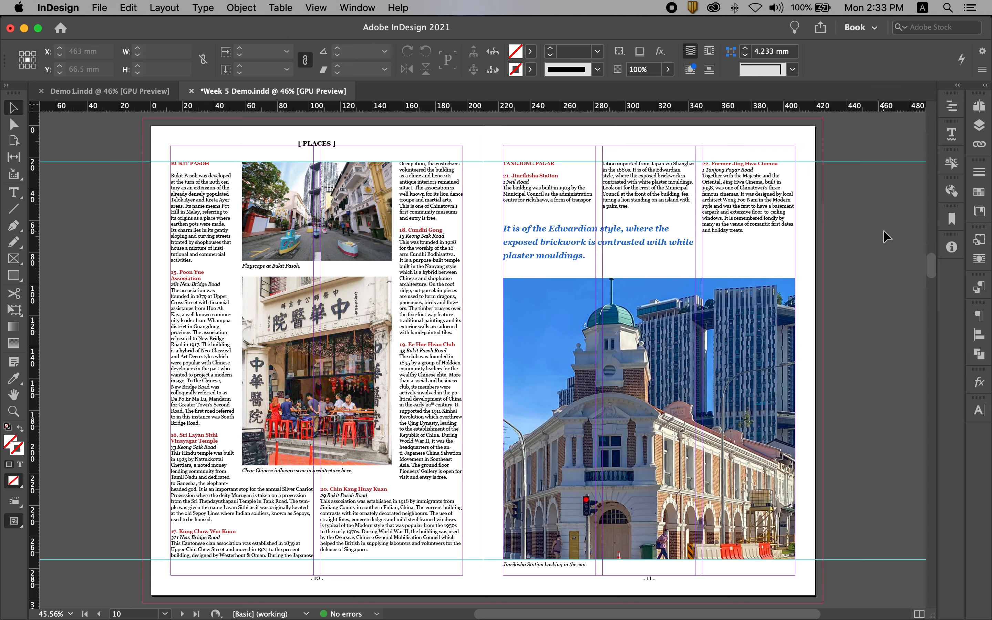